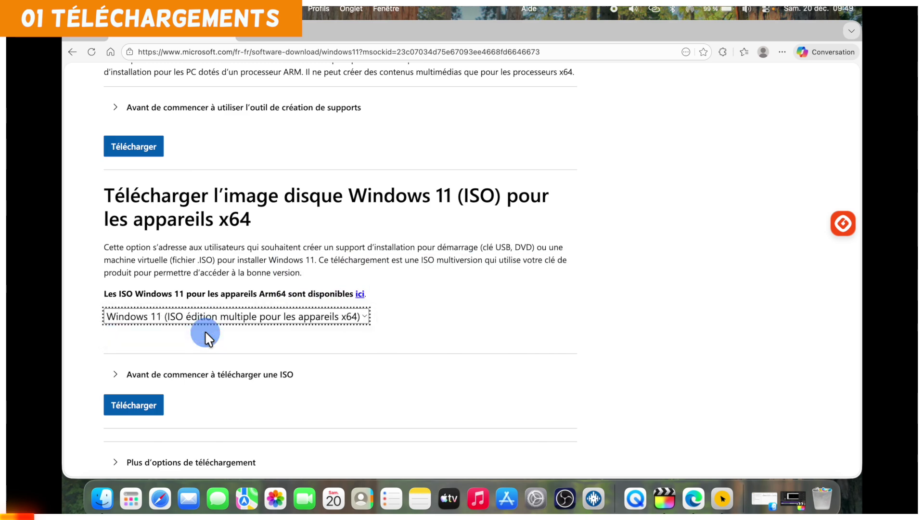
Request the Windows 11 x64 ISO in Français and dismiss the resulting error message.
click(144, 409)
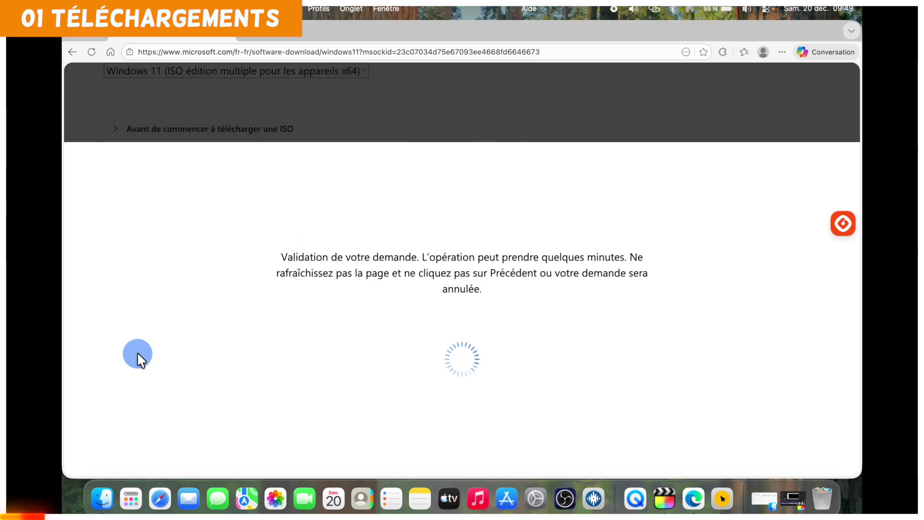
click(195, 266)
scroll(143, 404, down, 2)
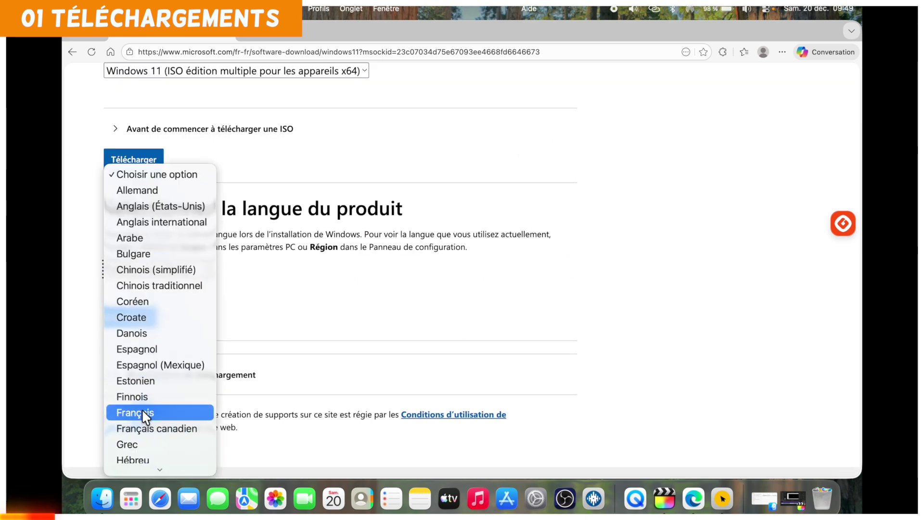
click(142, 410)
click(129, 320)
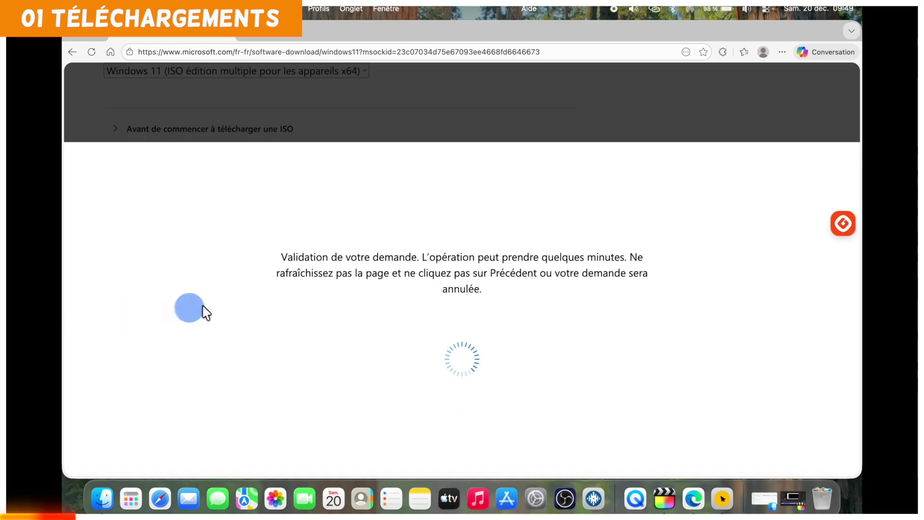
click(297, 398)
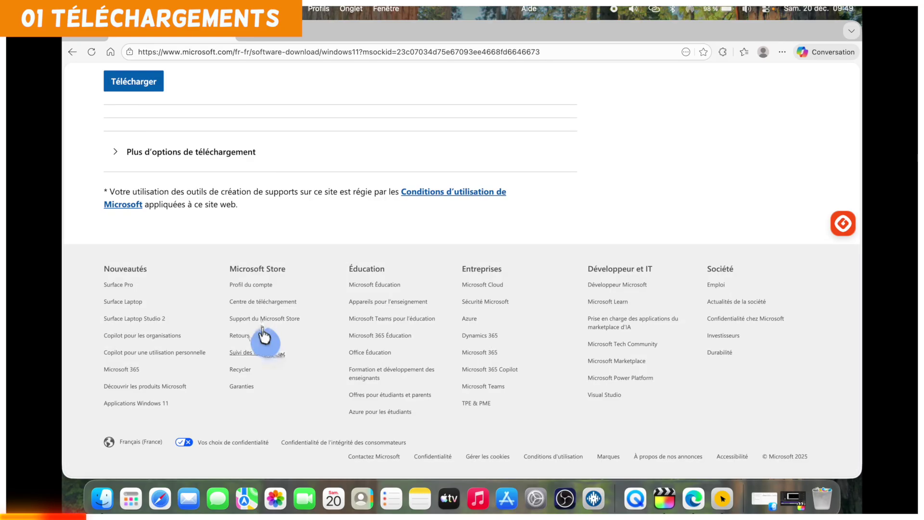
scroll(209, 200, up, 3)
Request the x64 ISO again and confirm Français as the product language.
click(134, 176)
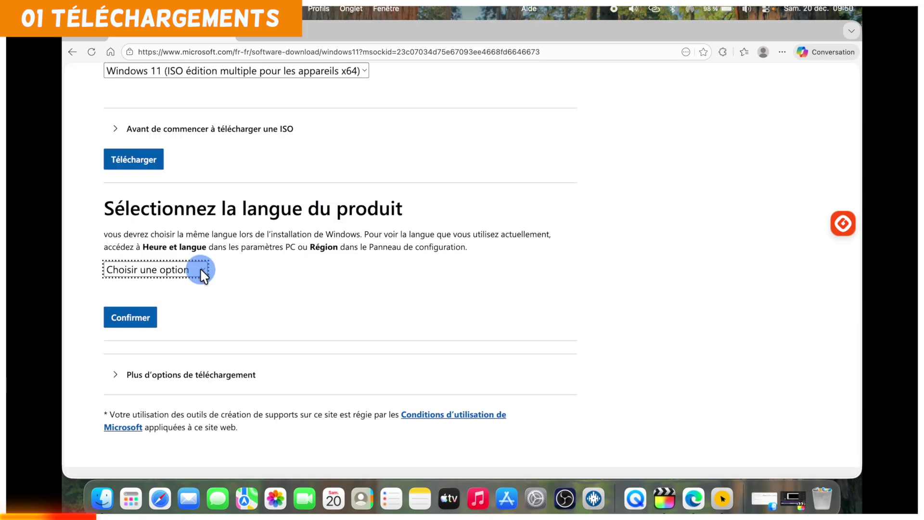
click(200, 270)
click(159, 385)
click(139, 321)
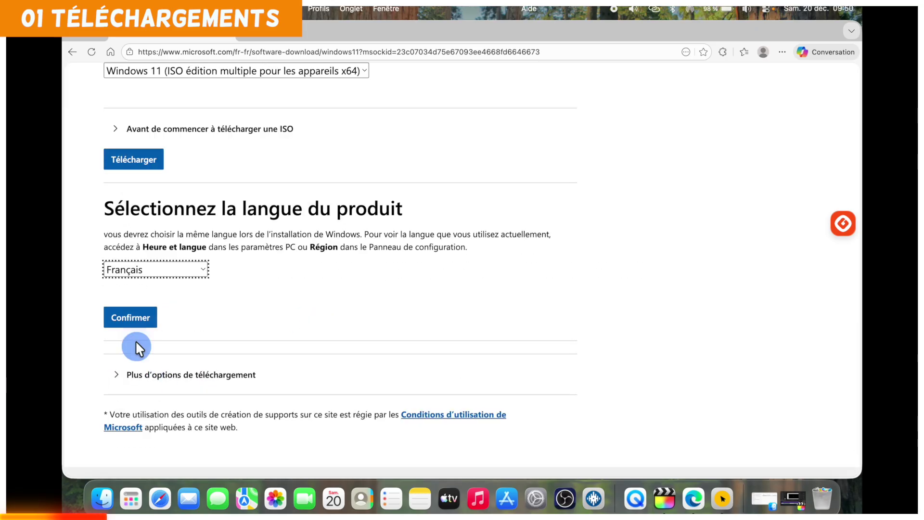
click(140, 322)
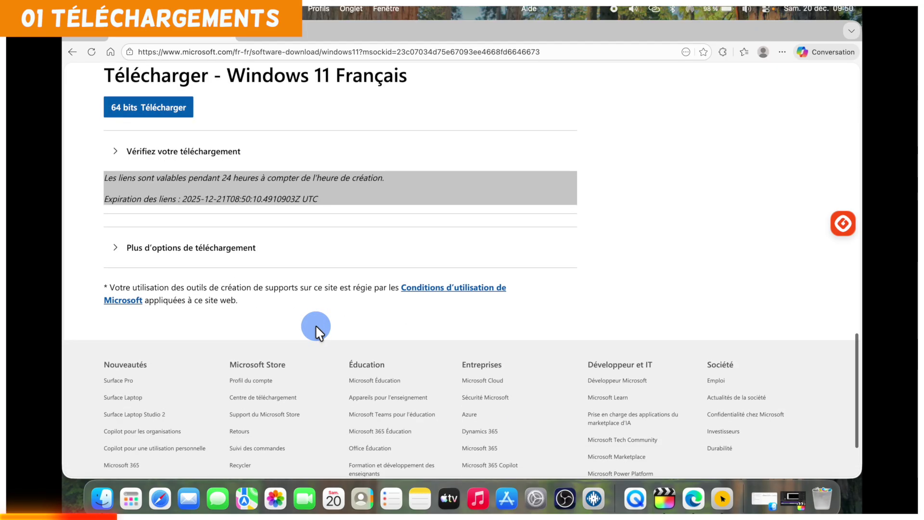
Start the French 64-bit ISO download, then cancel the save dialog and the download.
scroll(219, 126, up, 2)
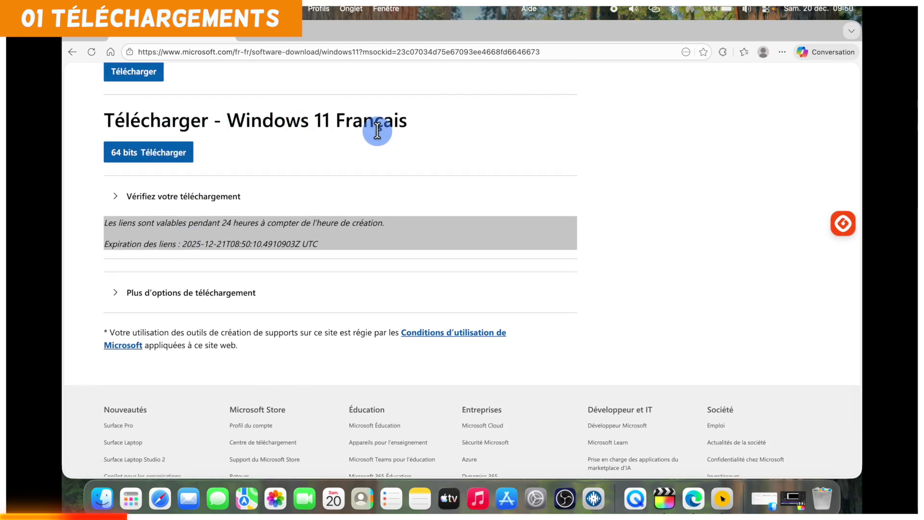
click(138, 160)
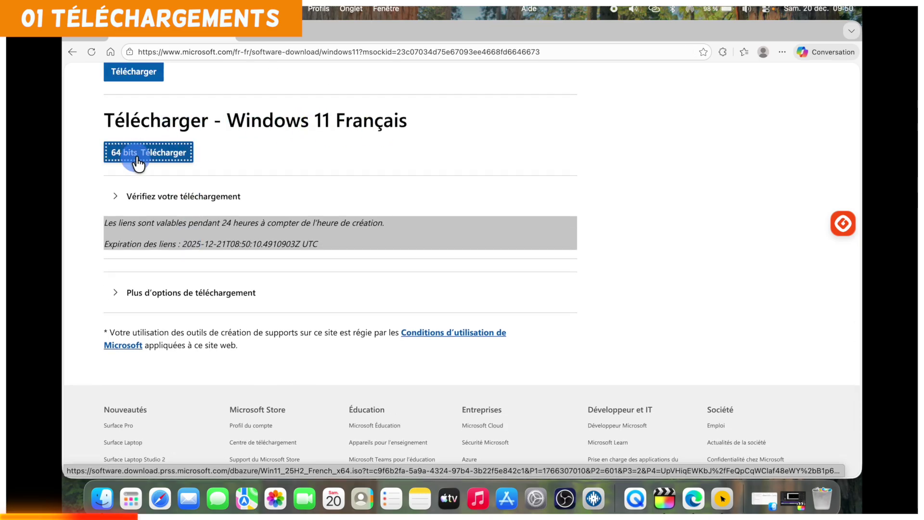
click(679, 115)
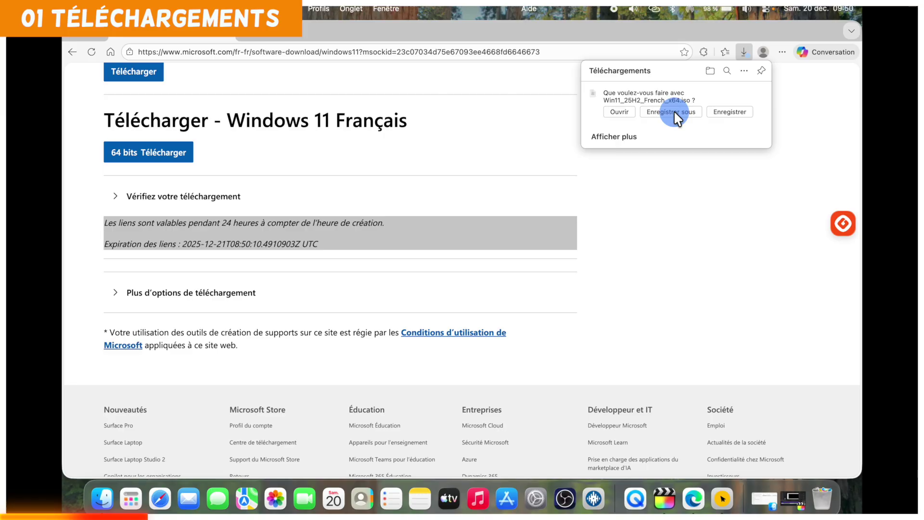
click(674, 111)
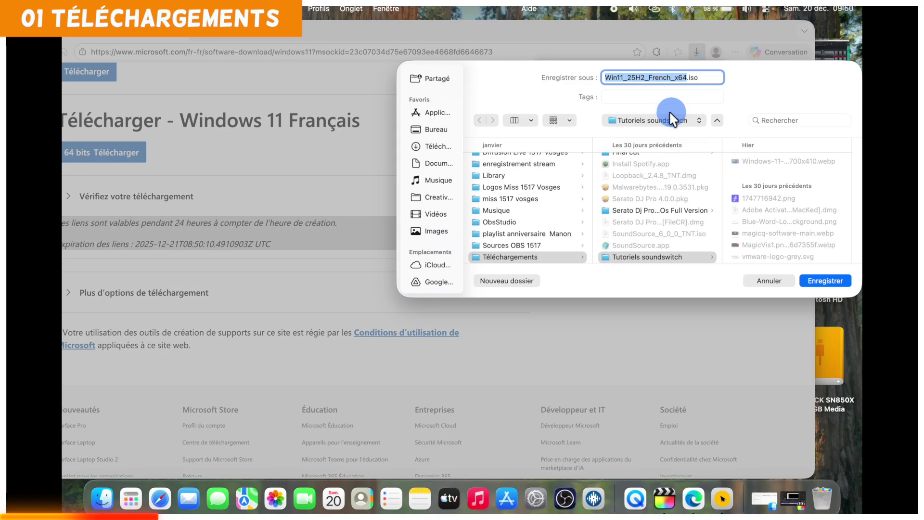
click(778, 281)
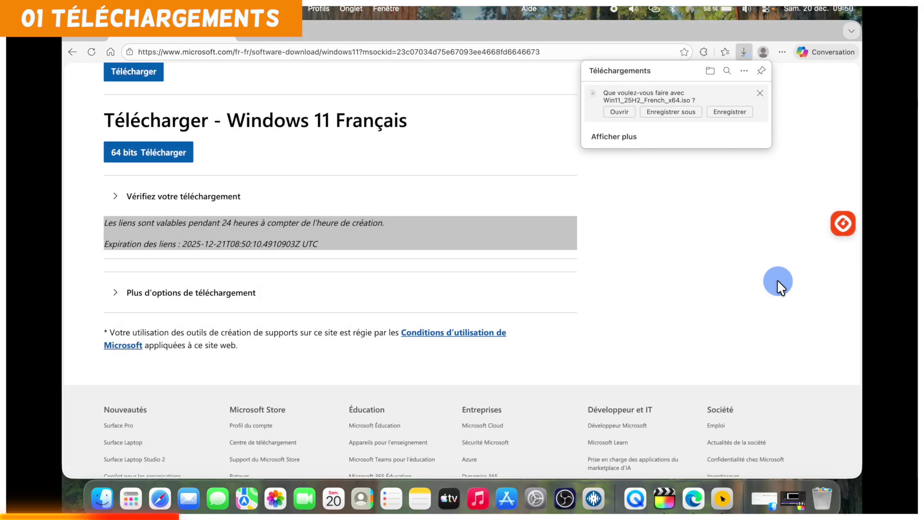
click(762, 96)
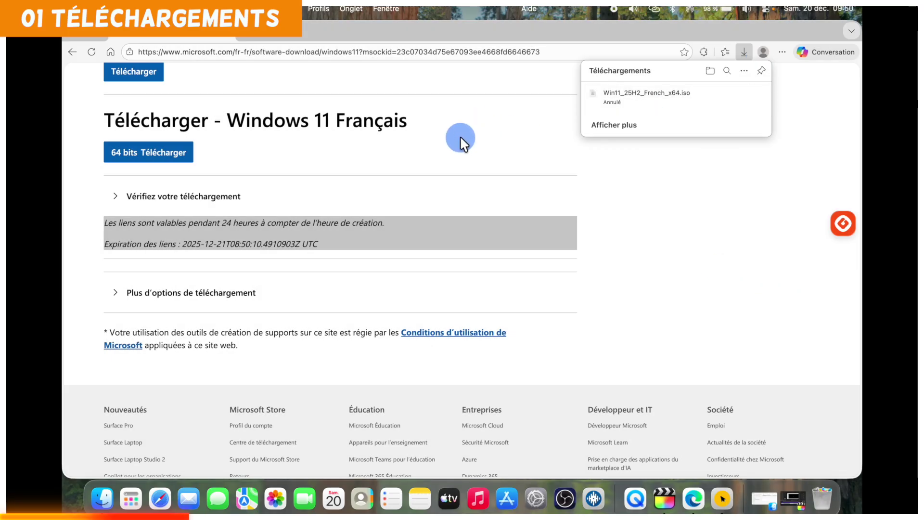
Open the Arm64 ISO download page through the 'ici' link.
scroll(462, 139, up, 5)
scroll(410, 145, up, 1)
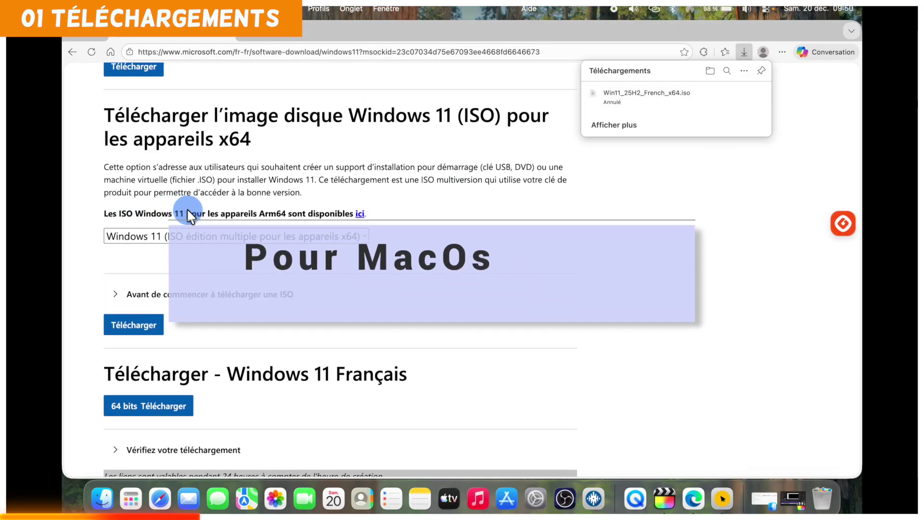
click(359, 214)
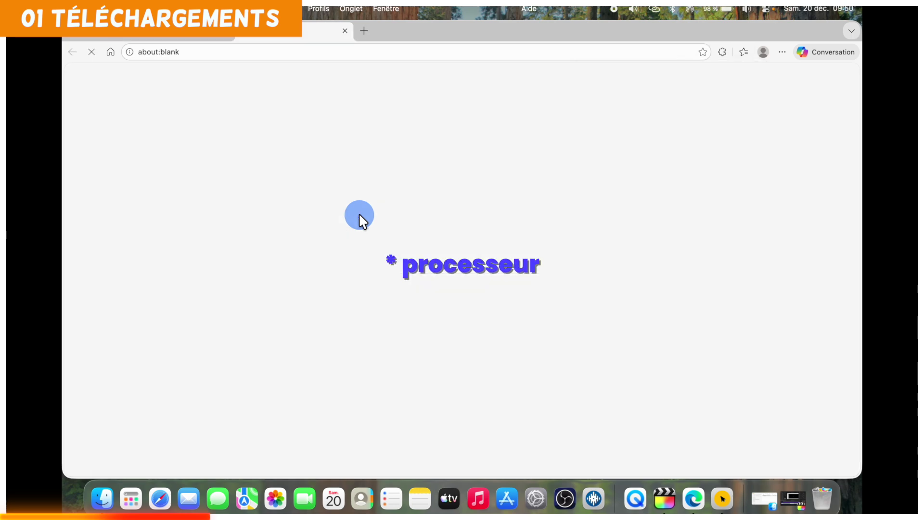
Select 'Windows 11 (ISO édition multiple pour Arm64)' and confirm Français as the language.
scroll(382, 243, down, 5)
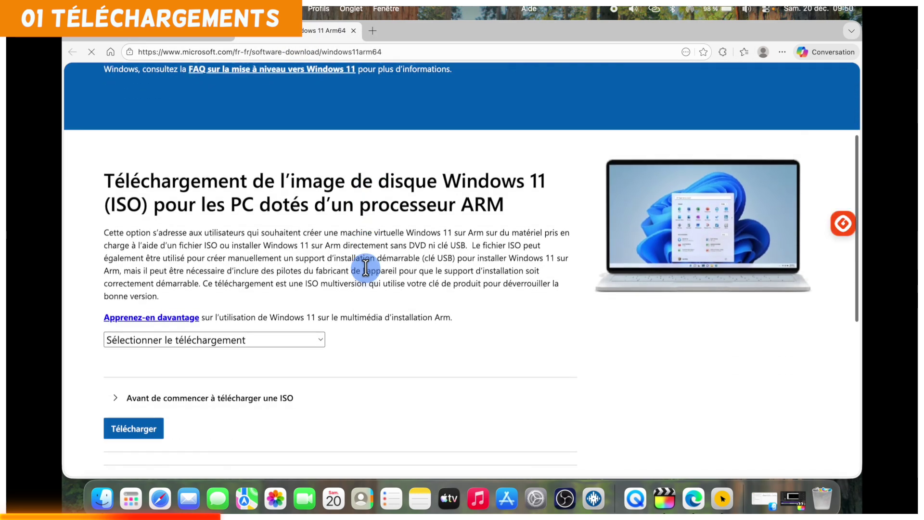
click(313, 280)
click(204, 295)
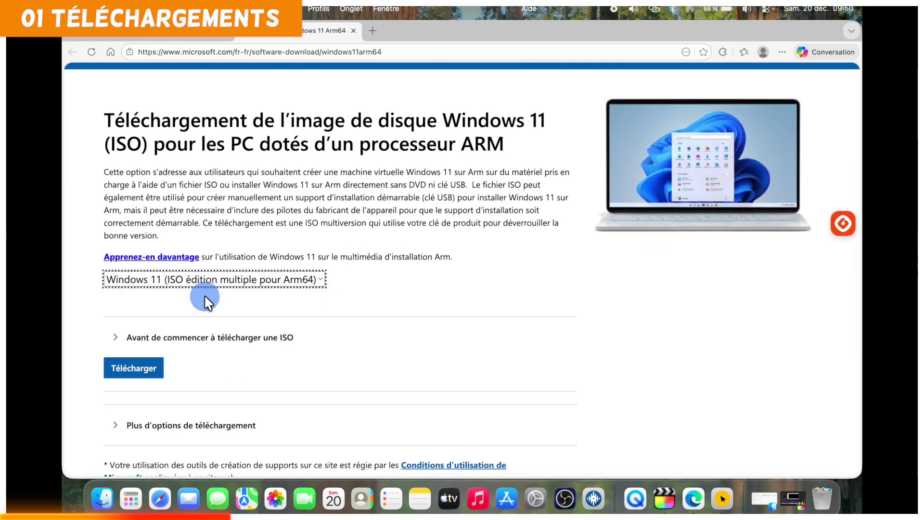
scroll(204, 295, down, 2)
click(138, 288)
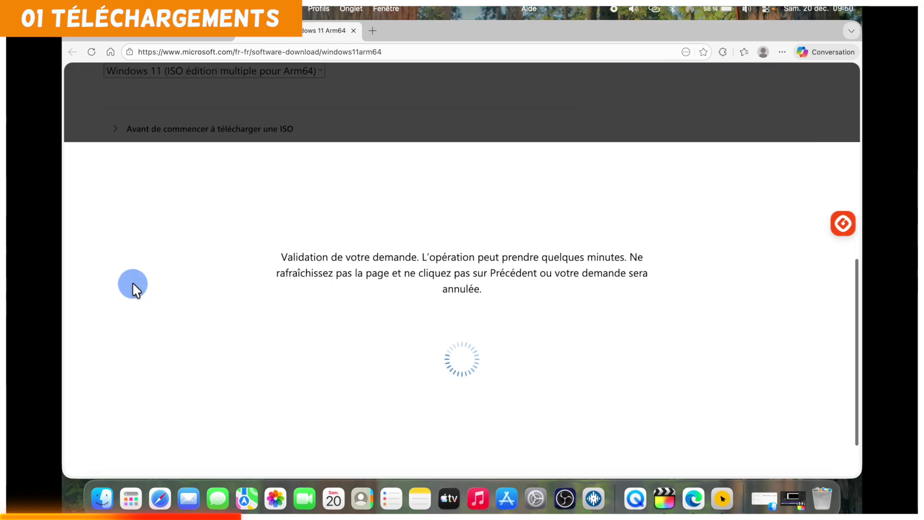
click(137, 279)
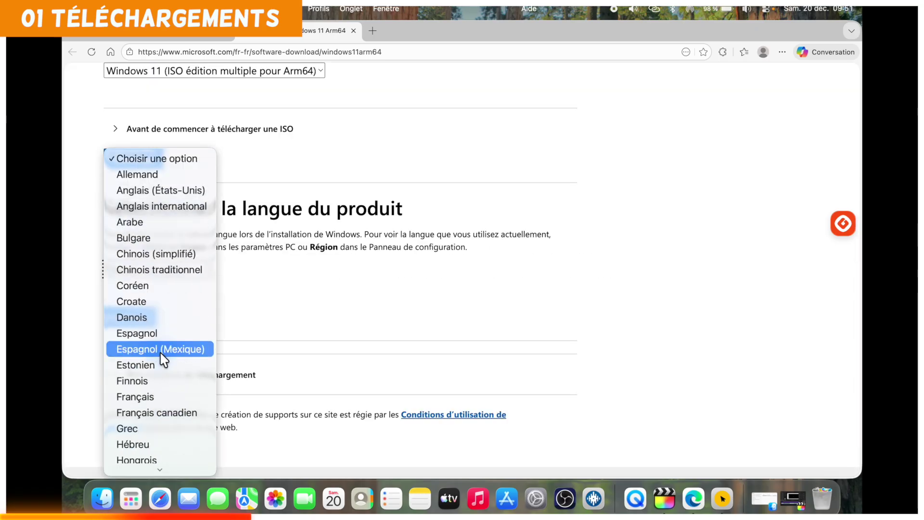
click(151, 392)
click(132, 329)
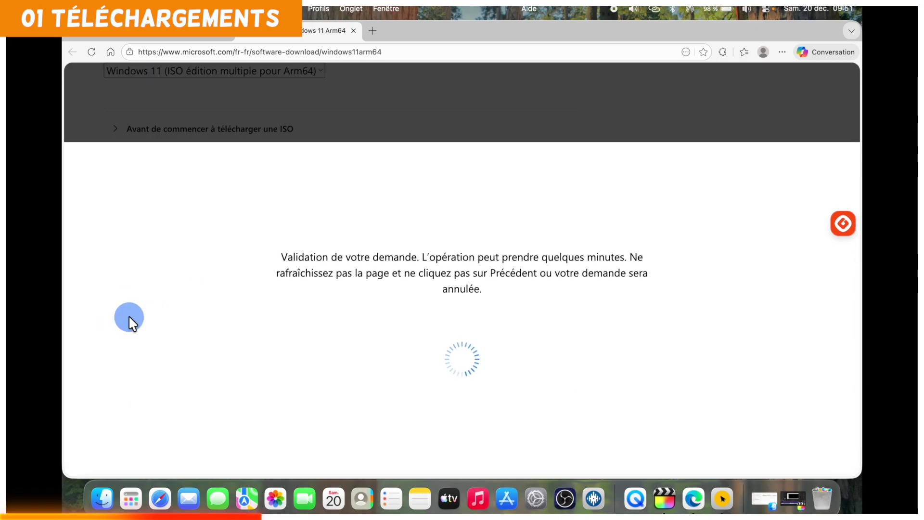
Start the French Arm64 ISO download, then cancel saving the file.
scroll(138, 109, up, 2)
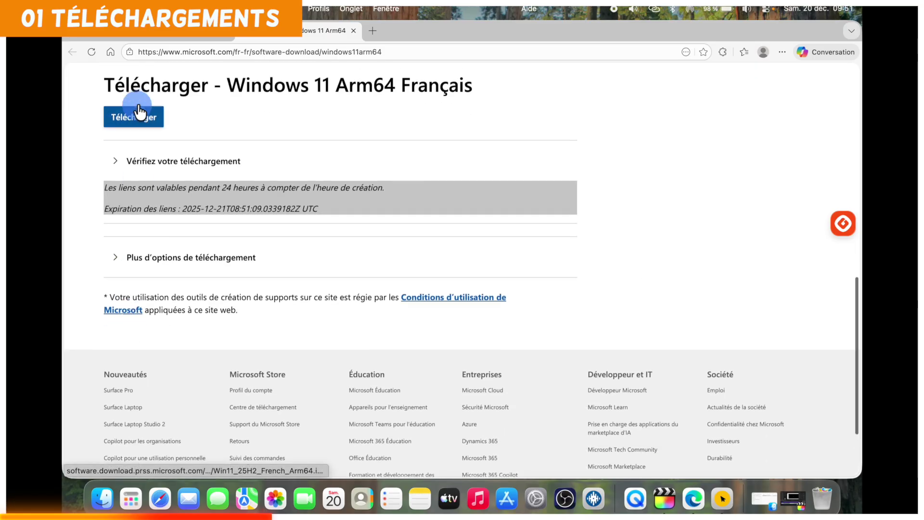
click(138, 159)
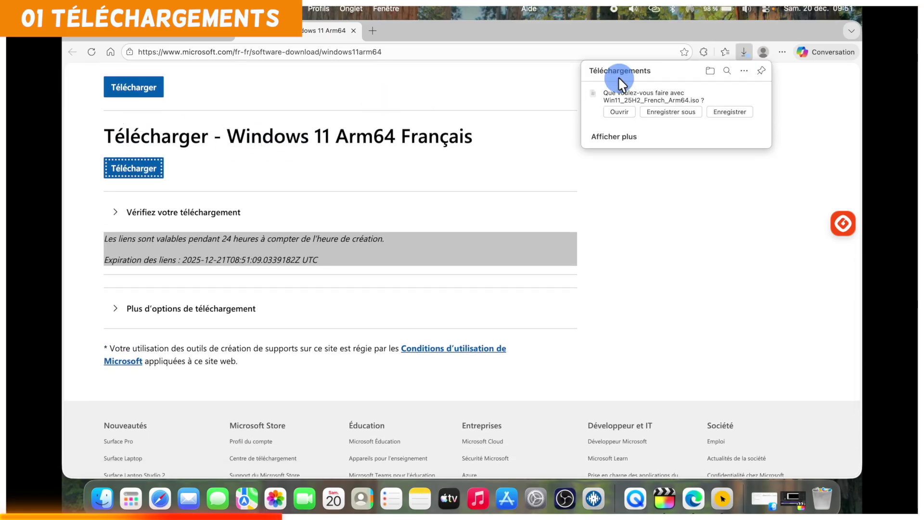
click(683, 111)
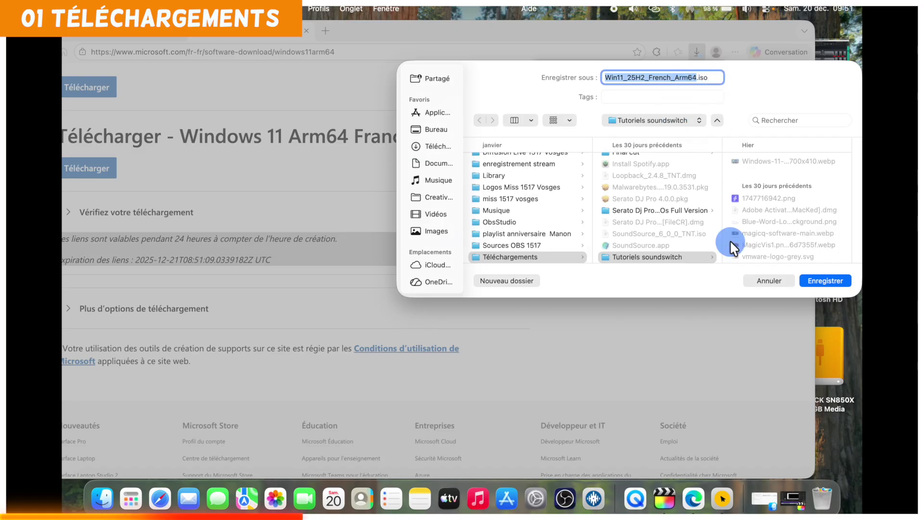
click(768, 280)
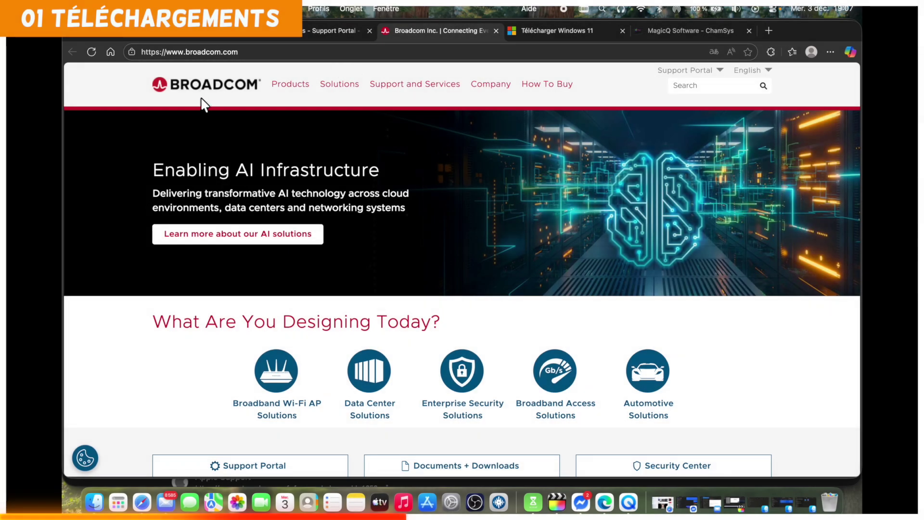
In the VMware Fusion KB article, follow the Fusion Pro 'Click Here' download link.
click(721, 71)
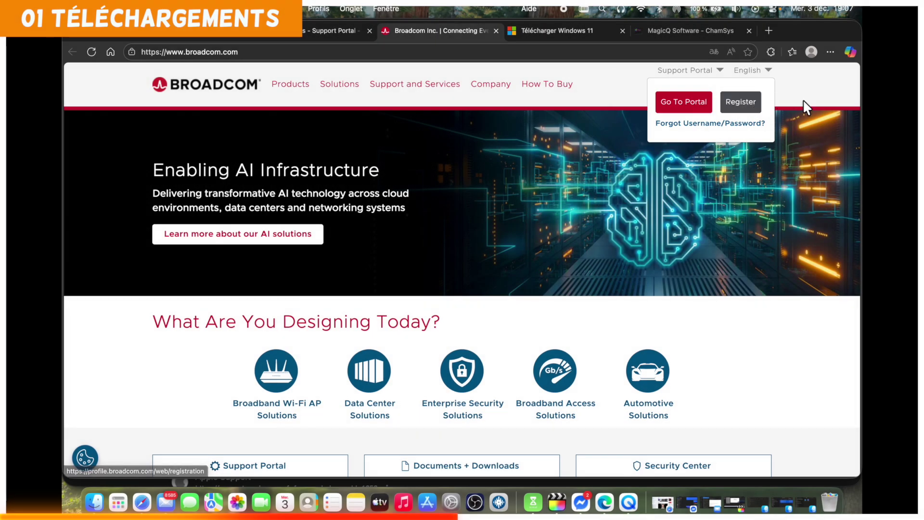
click(799, 102)
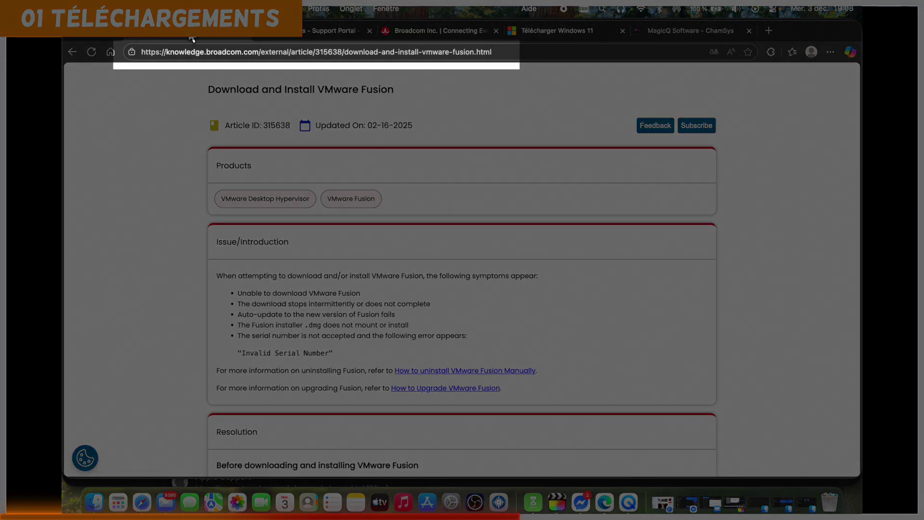
scroll(422, 212, down, 6)
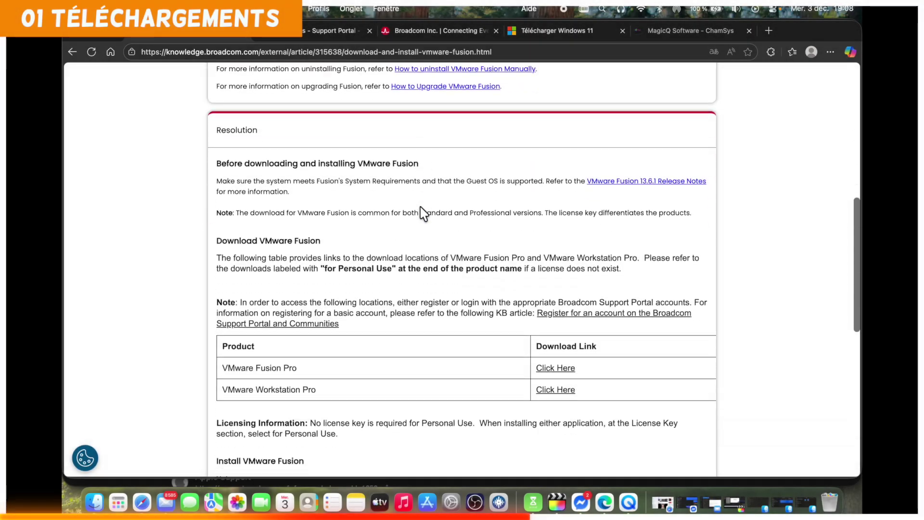
scroll(422, 212, down, 4)
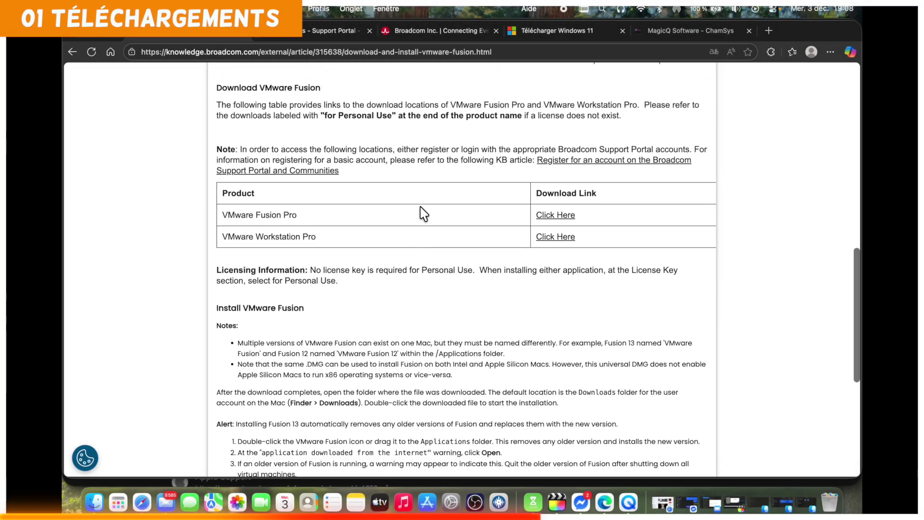
scroll(420, 212, up, 1)
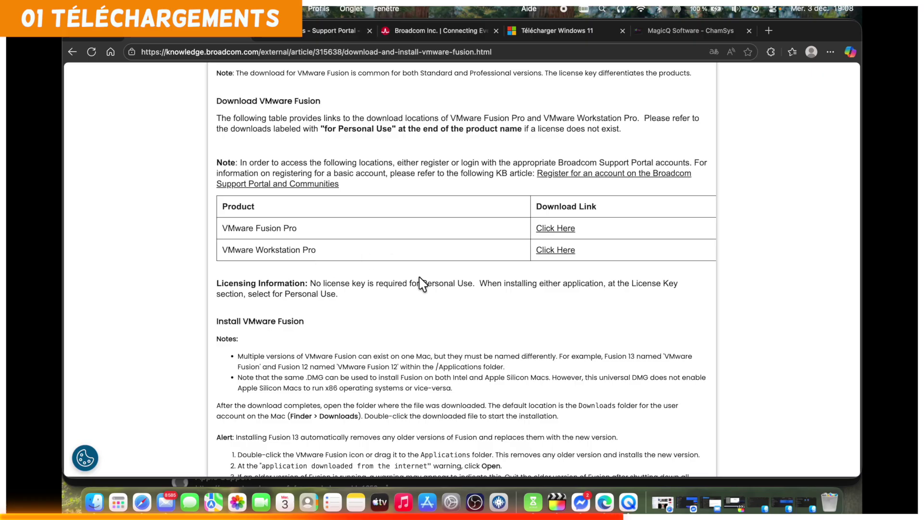
click(556, 229)
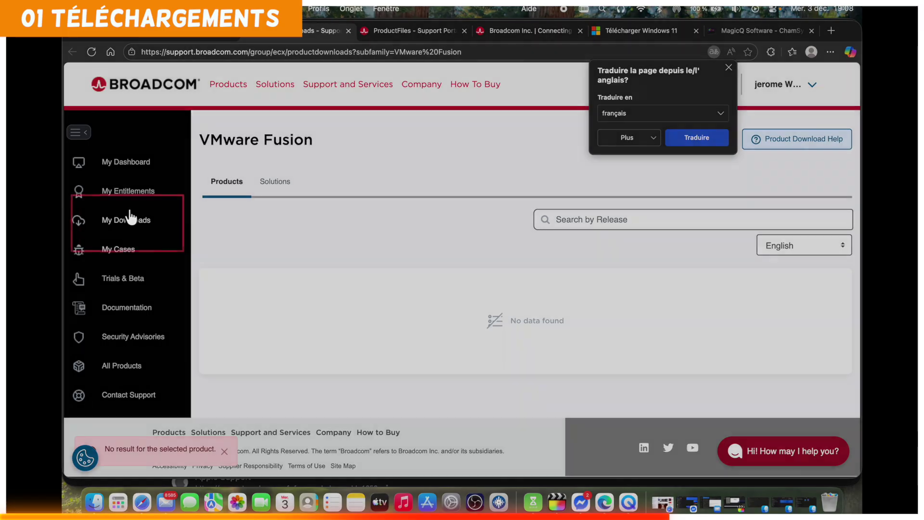
Go from My Downloads to Free Downloads and open the VMware Fusion tile.
click(130, 217)
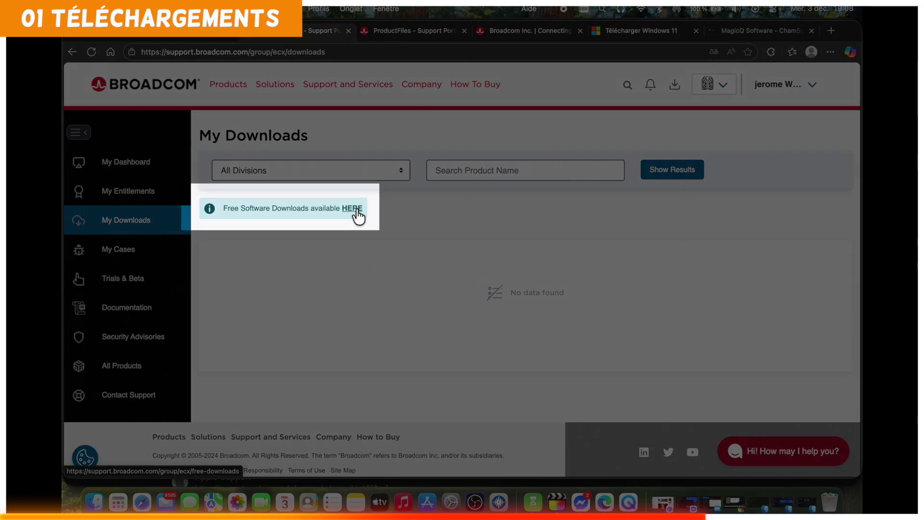
click(357, 210)
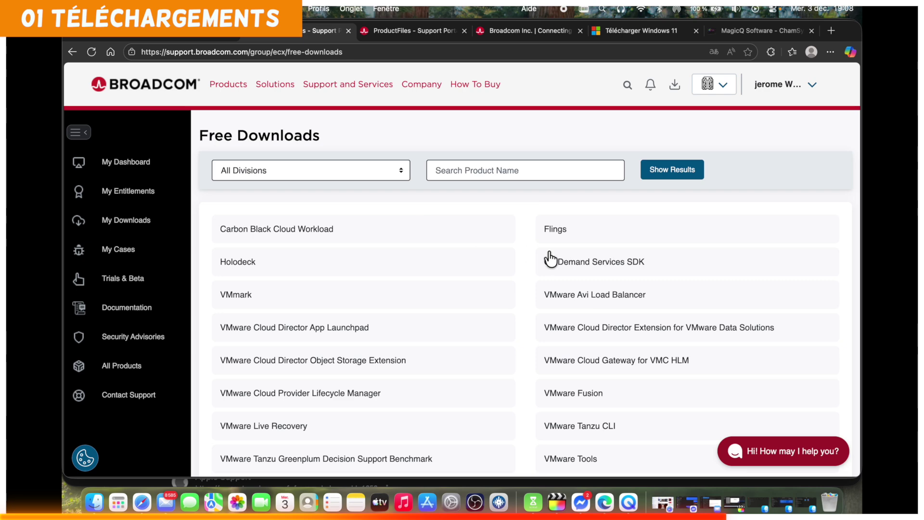
scroll(588, 402, down, 1)
scroll(588, 402, down, 1)
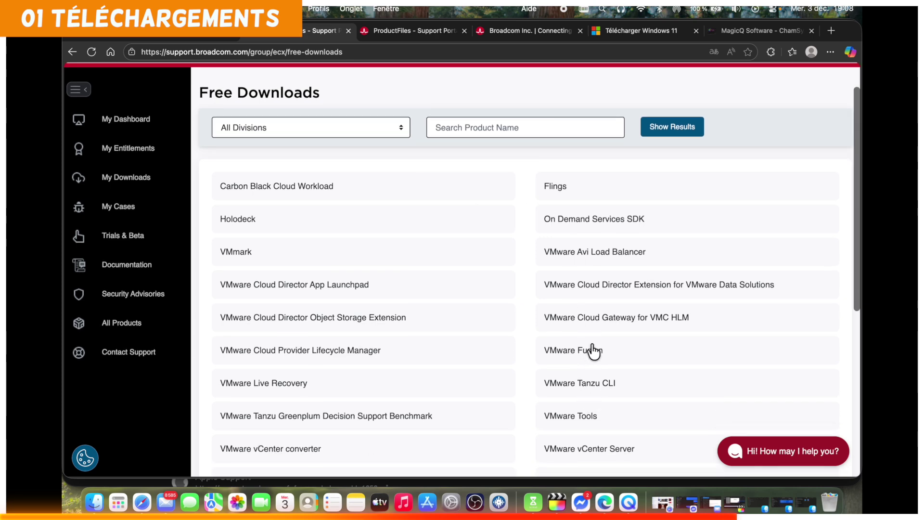
click(586, 358)
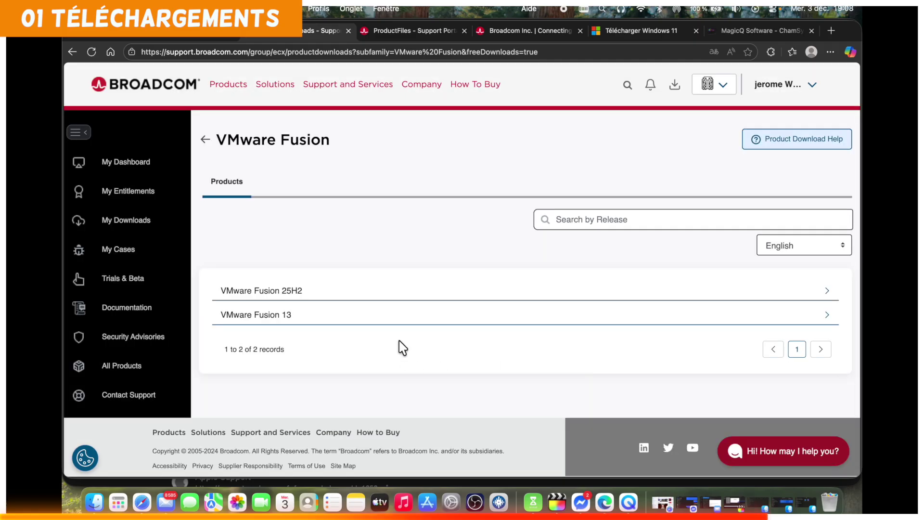
Expand VMware Fusion 25H2, open release 25H2, and download its installer file.
click(297, 299)
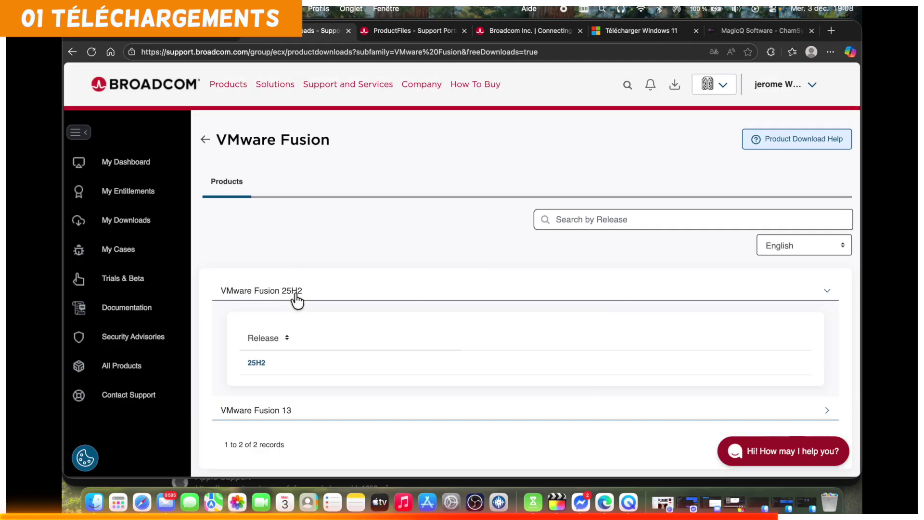
click(258, 364)
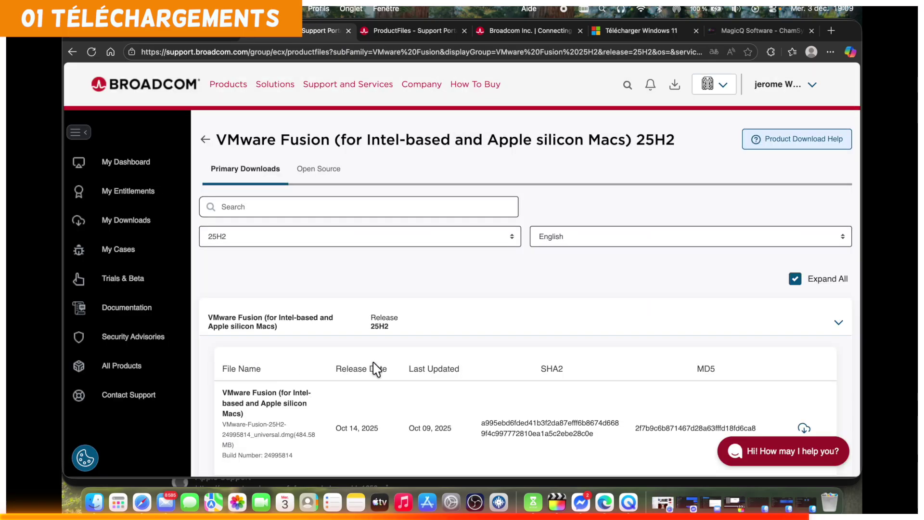
scroll(376, 367, down, 5)
click(804, 279)
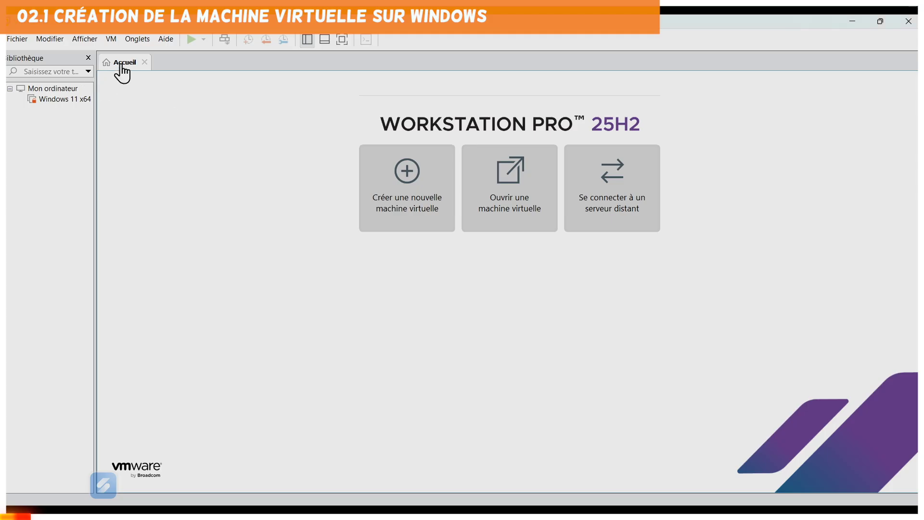
Start a new Typique virtual machine and accept the default hardware compatibility.
click(417, 194)
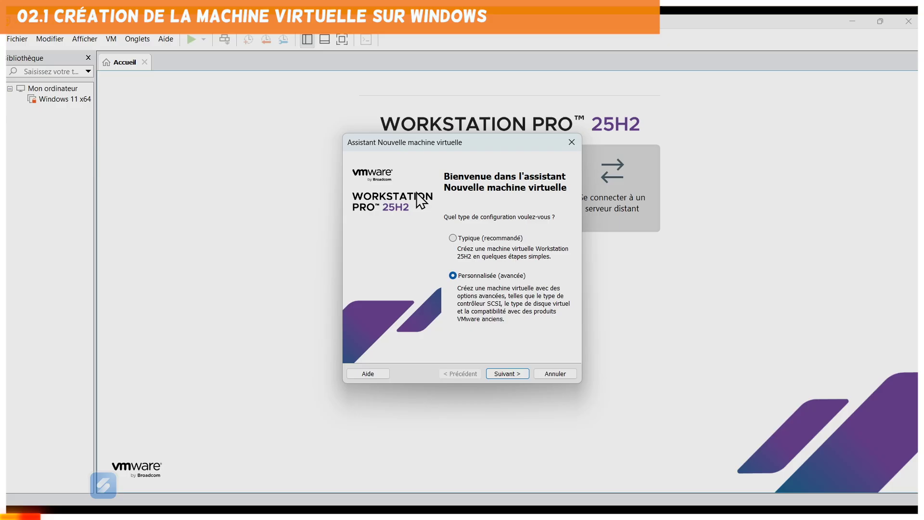
click(452, 238)
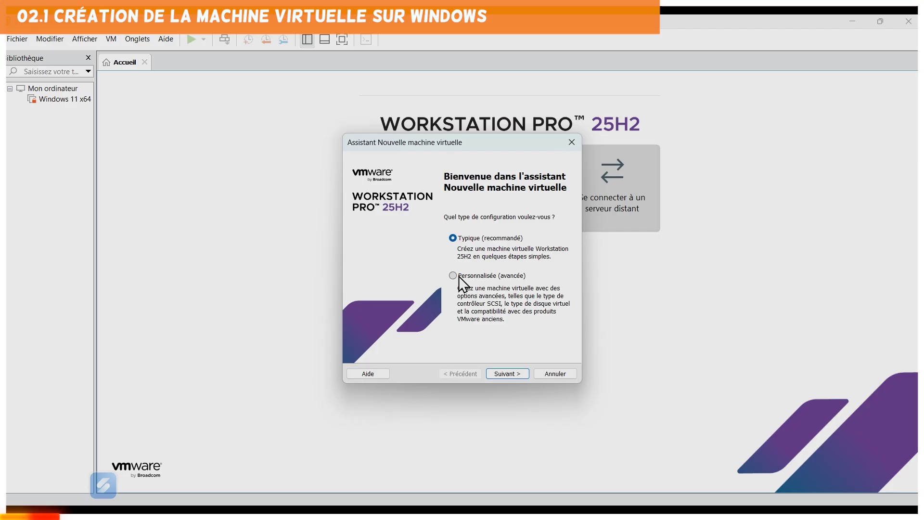
click(519, 374)
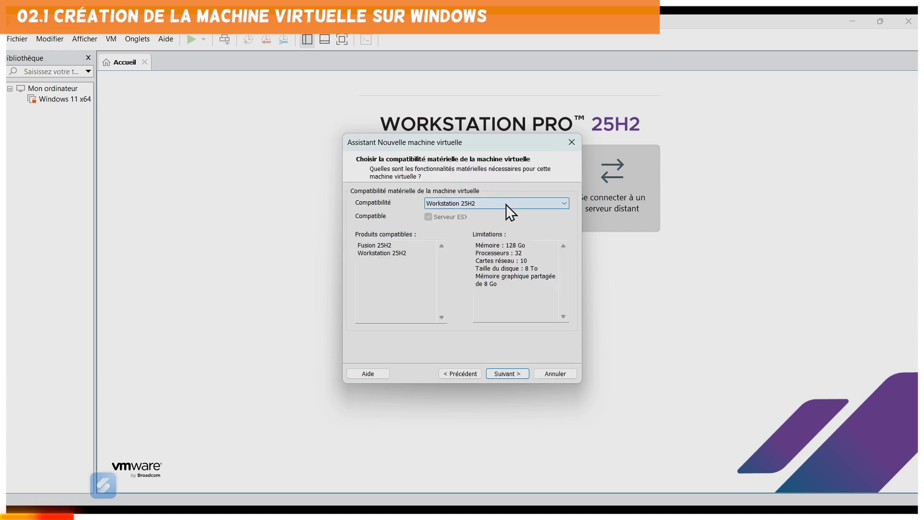
click(516, 381)
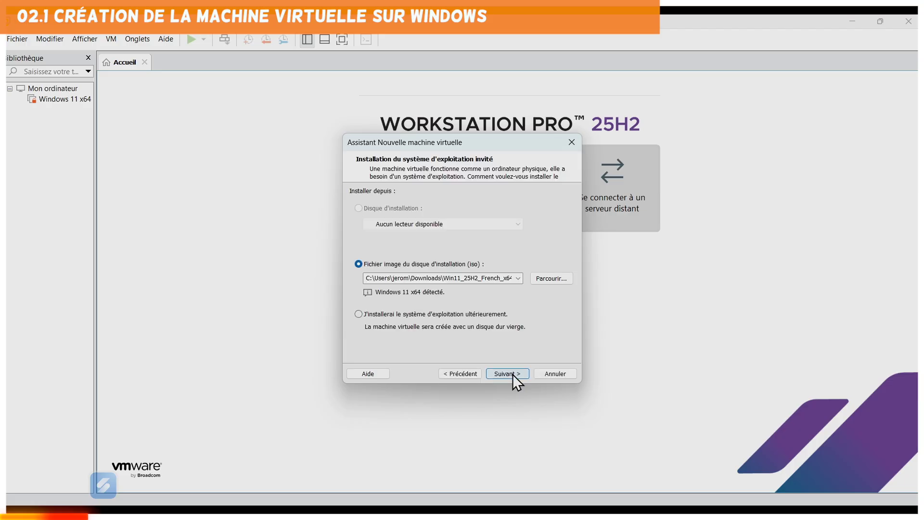
Use Win11_25H2_French_x64.iso as the installation disc image and continue.
click(556, 277)
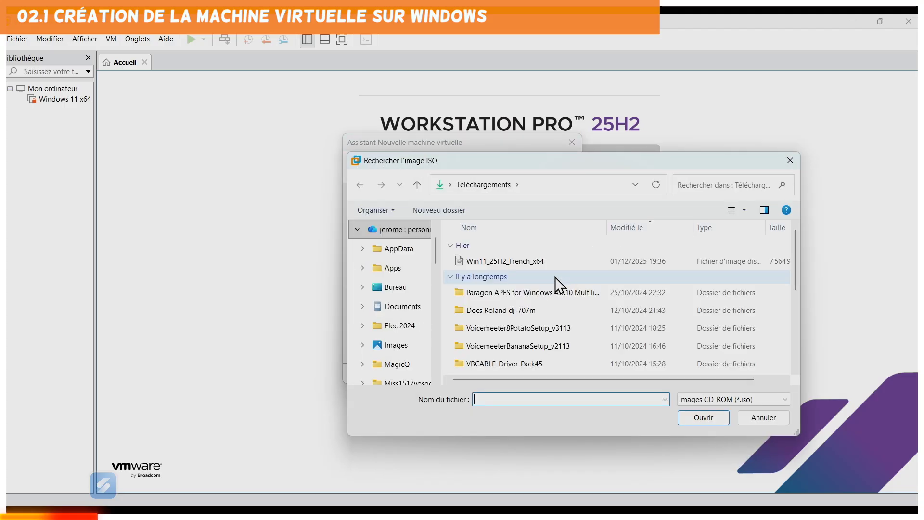
click(504, 260)
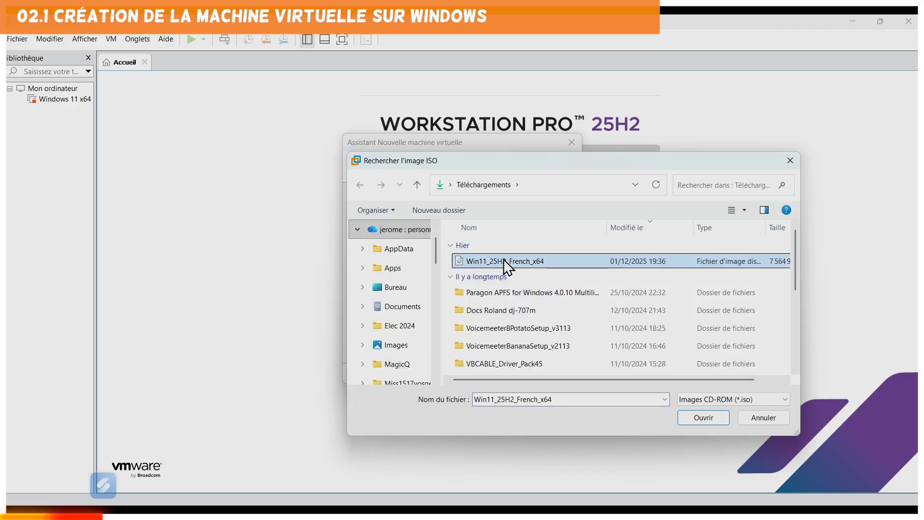
click(717, 419)
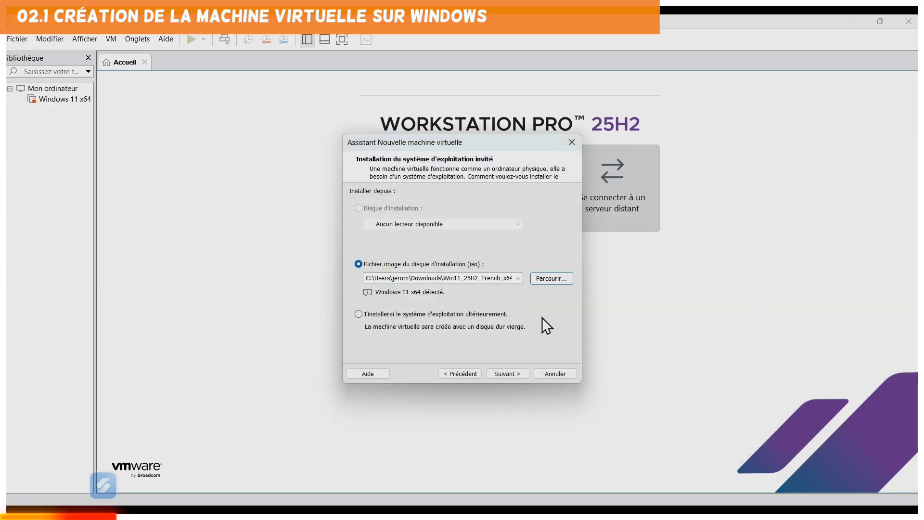
click(515, 374)
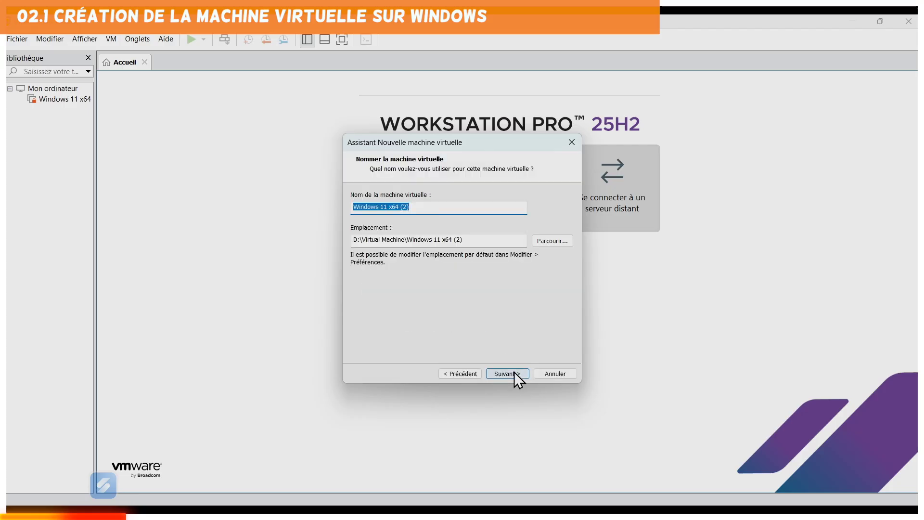
Keep the name Windows 11 x64 (2) and the default D:\Virtual Machine folder.
click(421, 212)
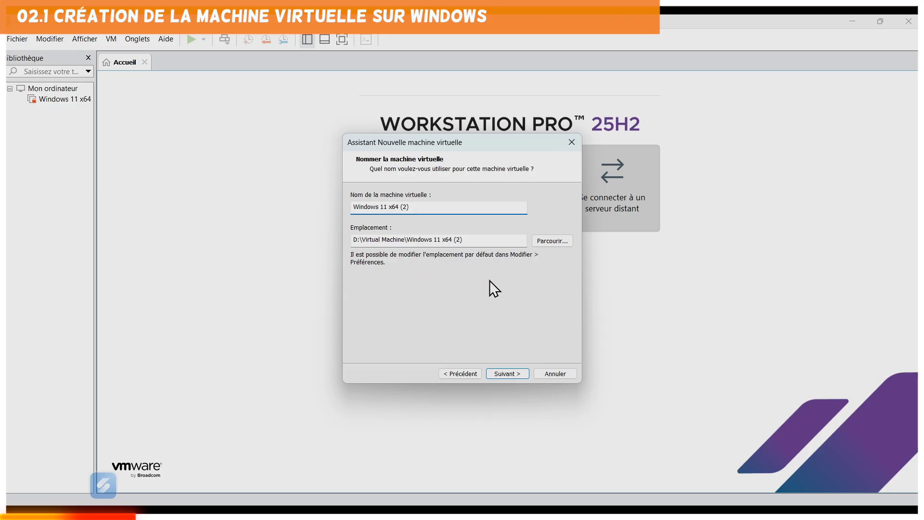
click(556, 241)
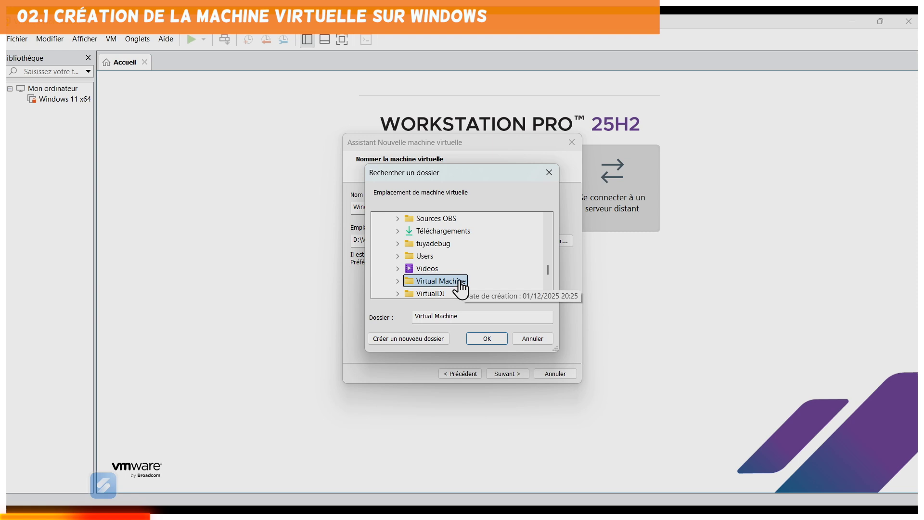
scroll(460, 287, down, 5)
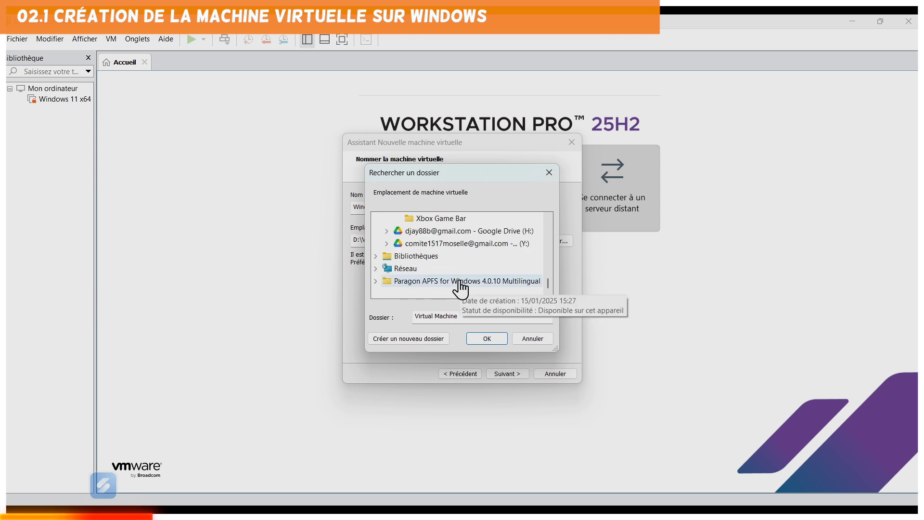
click(539, 339)
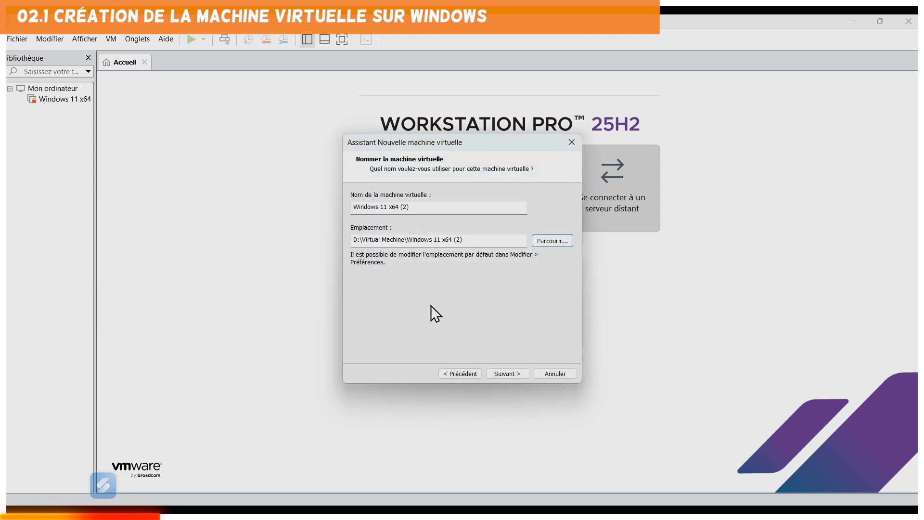
click(510, 374)
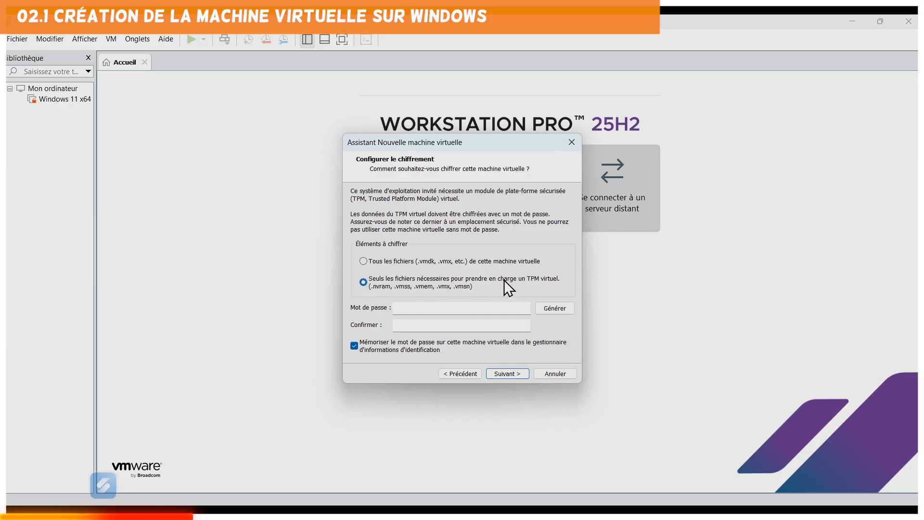
Encrypt only the TPM files with a password entered and confirmed twice.
click(481, 309)
text(abc)
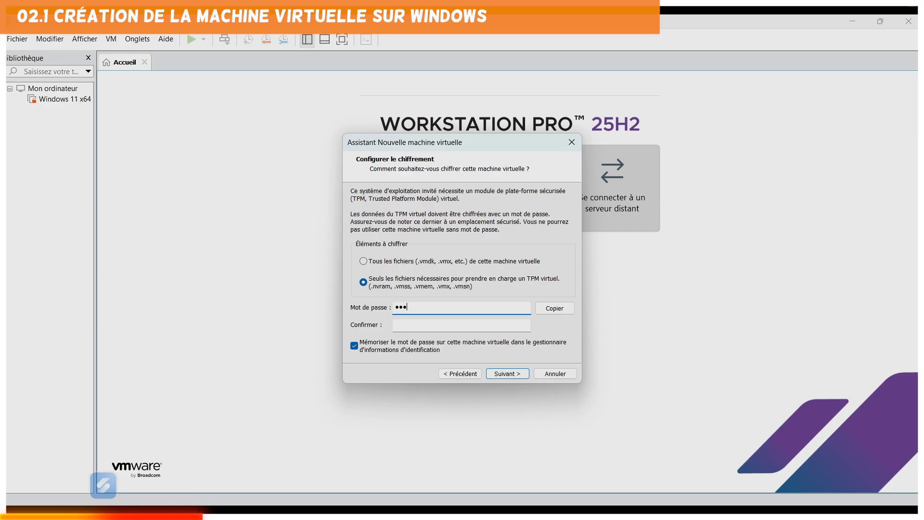
text(defgh)
key(Tab)
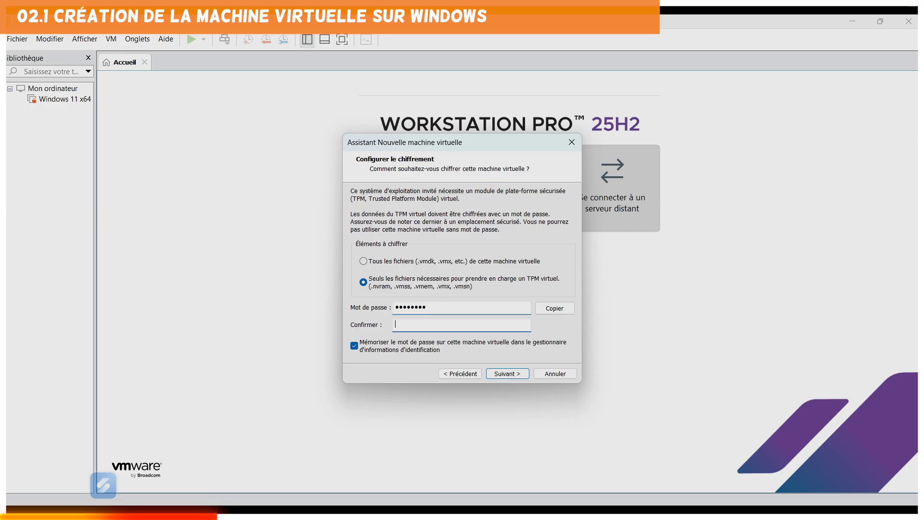
text(abcde)
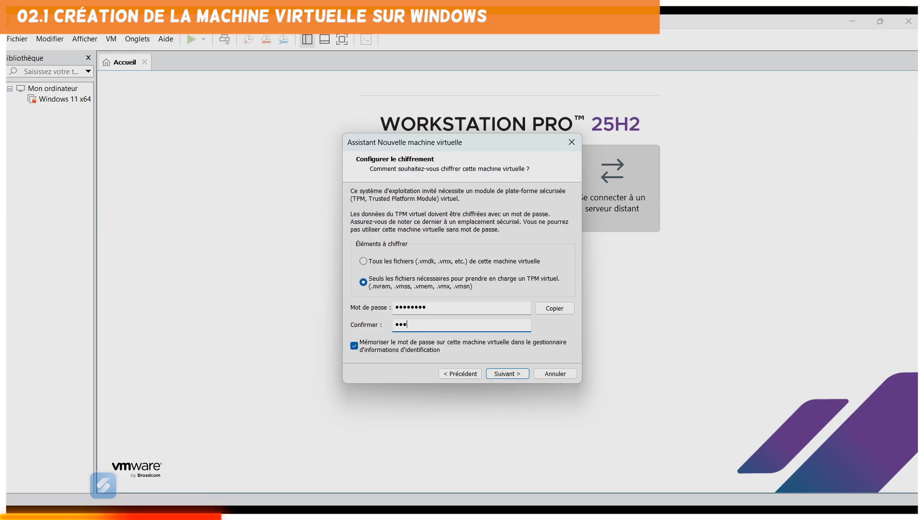
text(fgh)
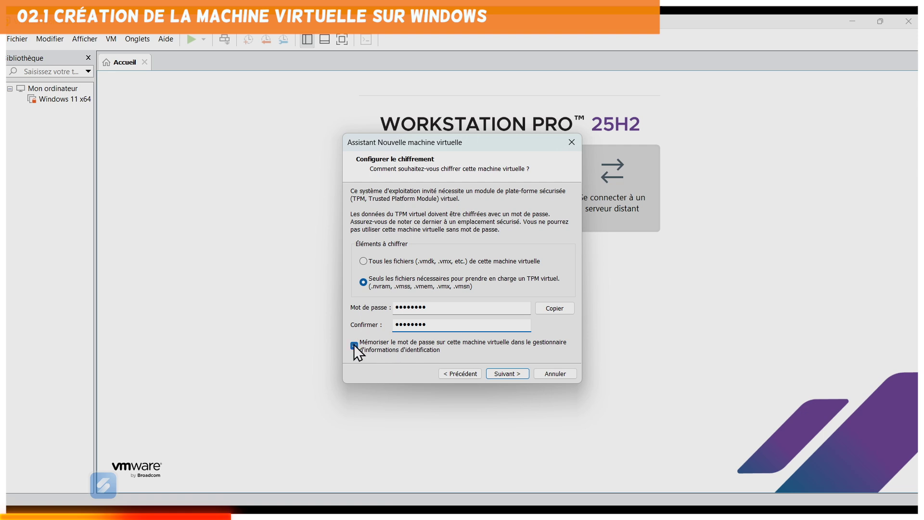
click(512, 375)
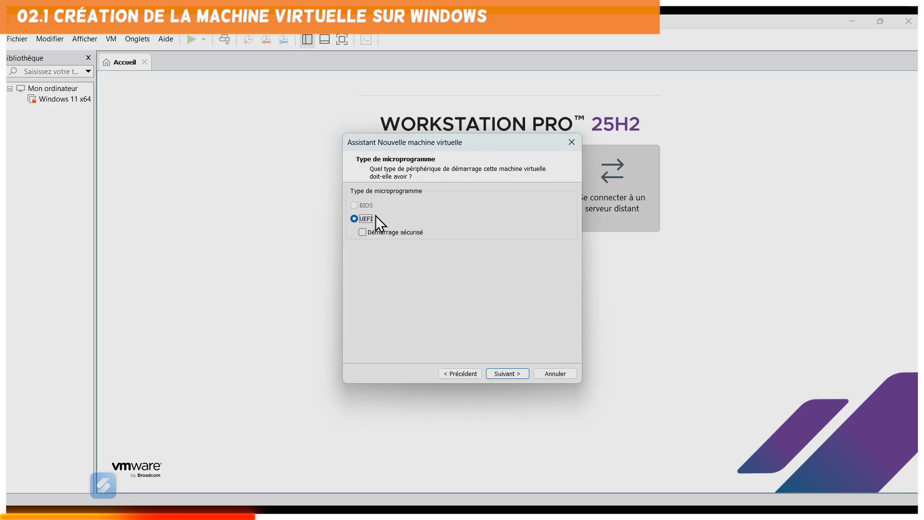
Set the processors to 2 with 2 cores each, 4 cores in total.
click(507, 375)
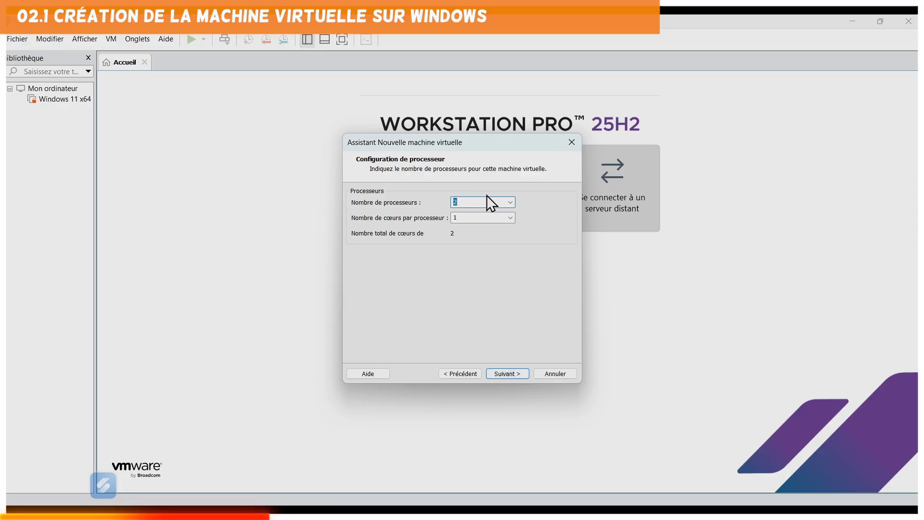
click(510, 201)
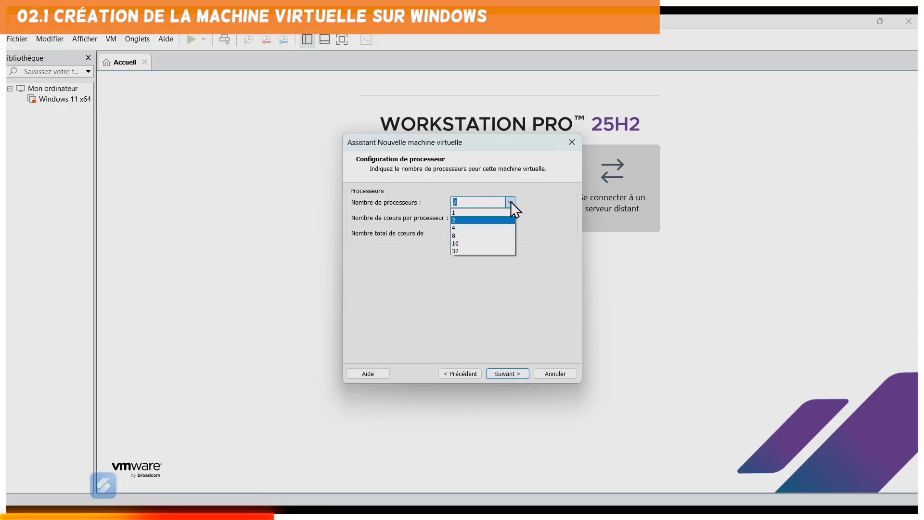
click(496, 225)
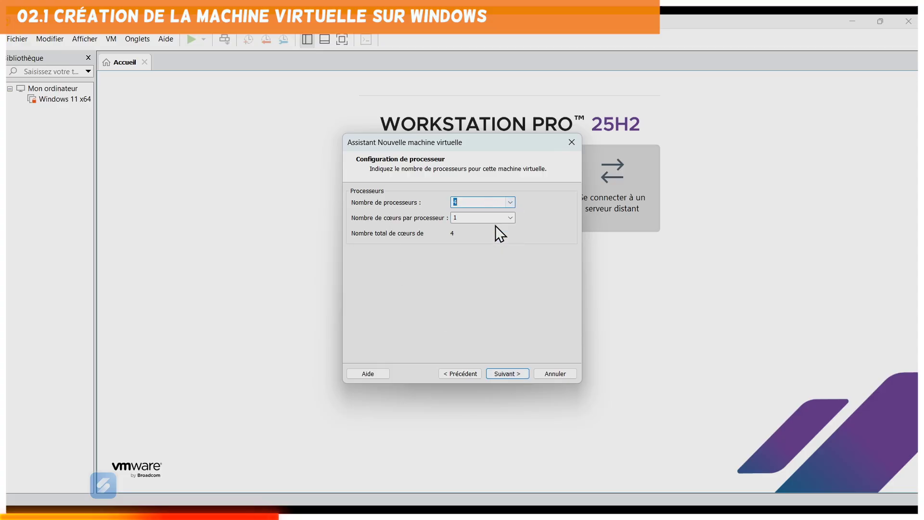
click(508, 220)
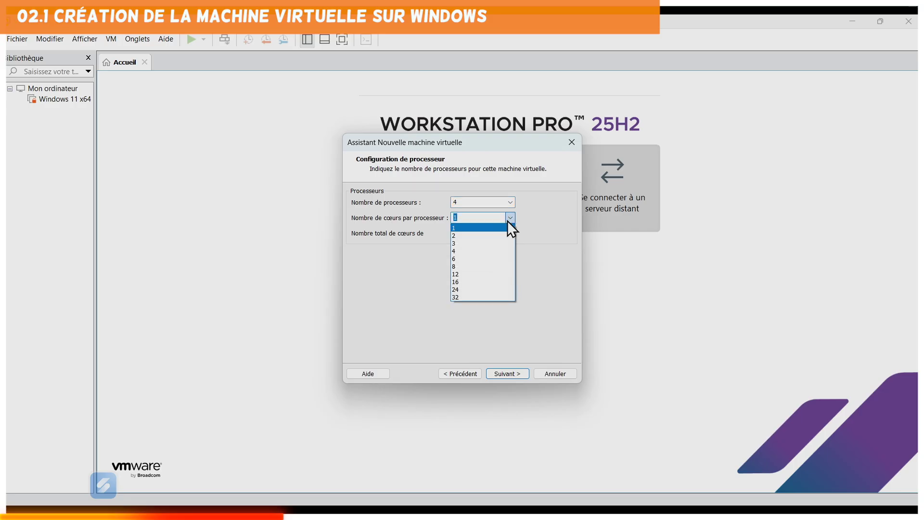
click(488, 250)
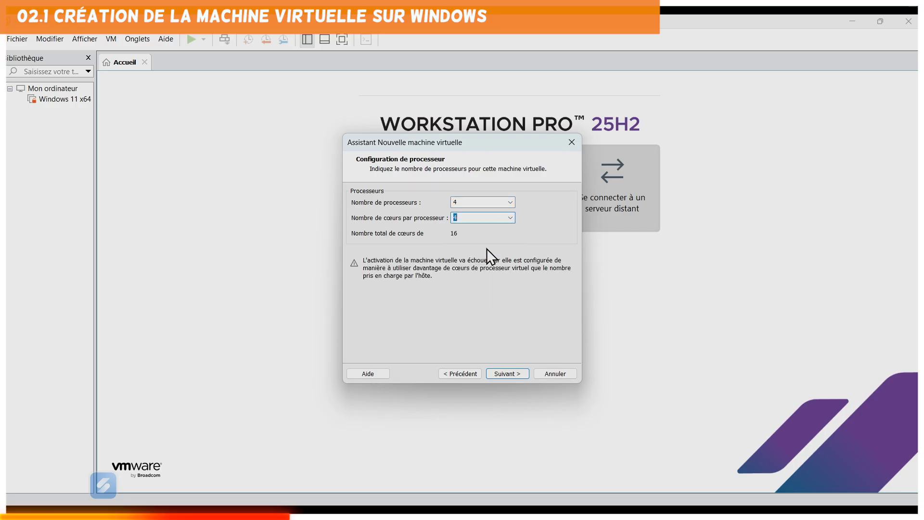
click(511, 219)
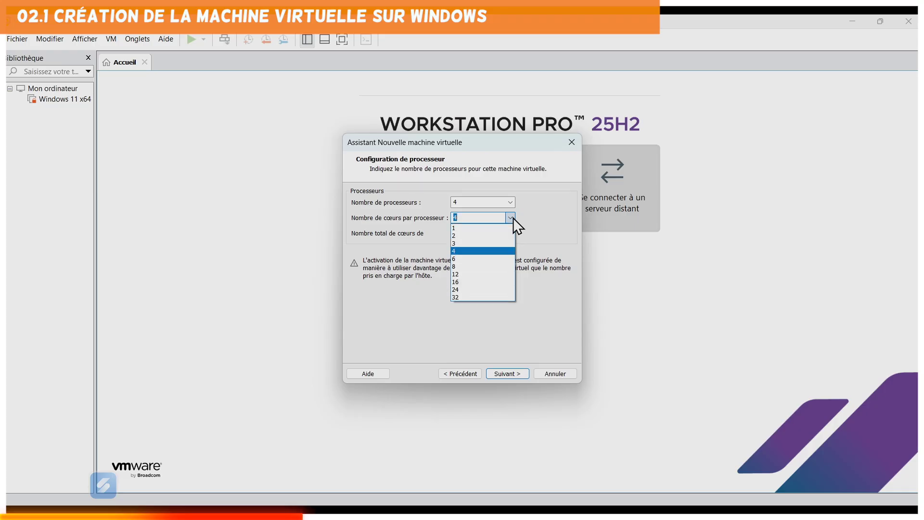
click(486, 236)
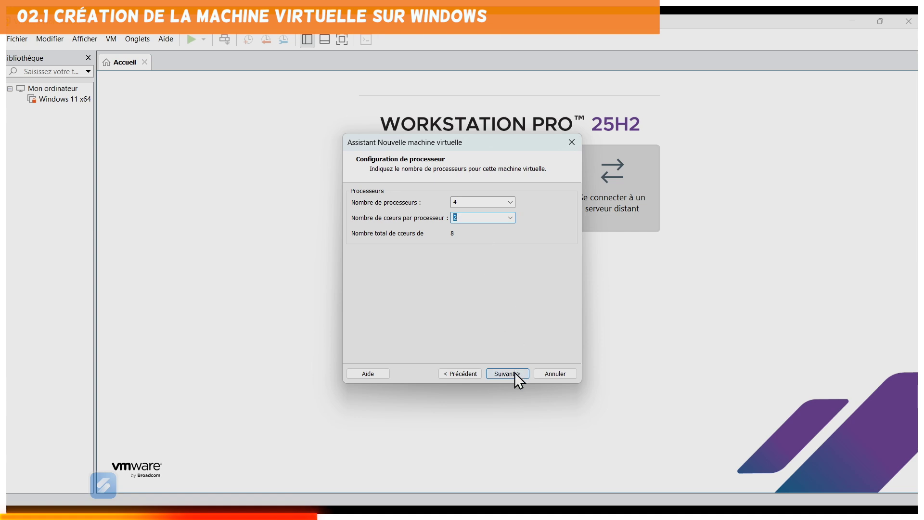
click(510, 201)
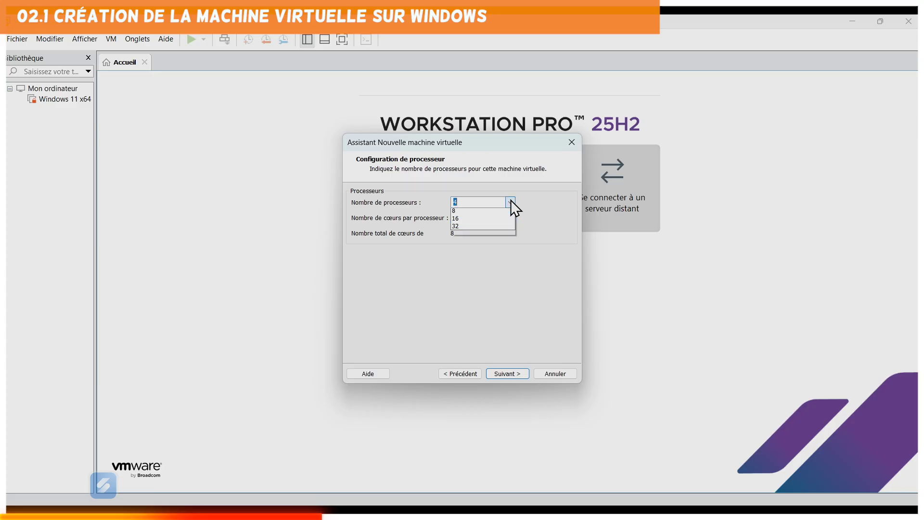
click(486, 220)
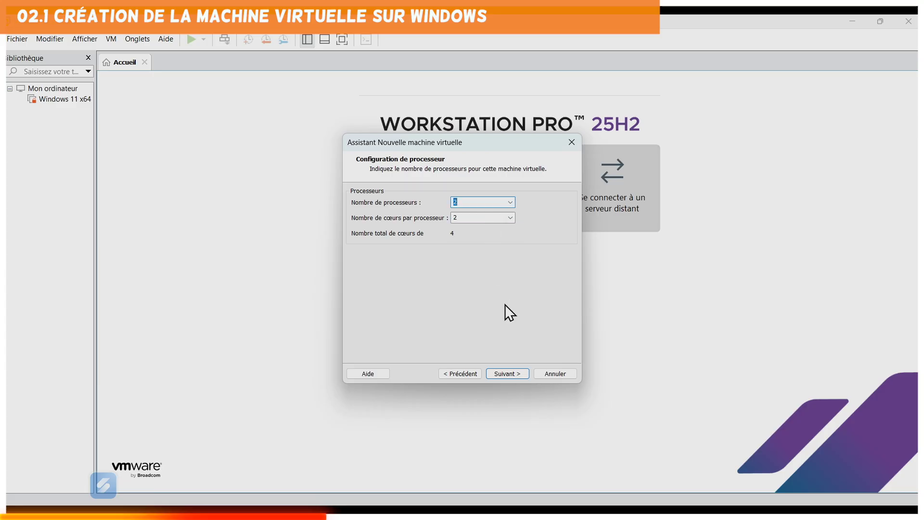
click(514, 374)
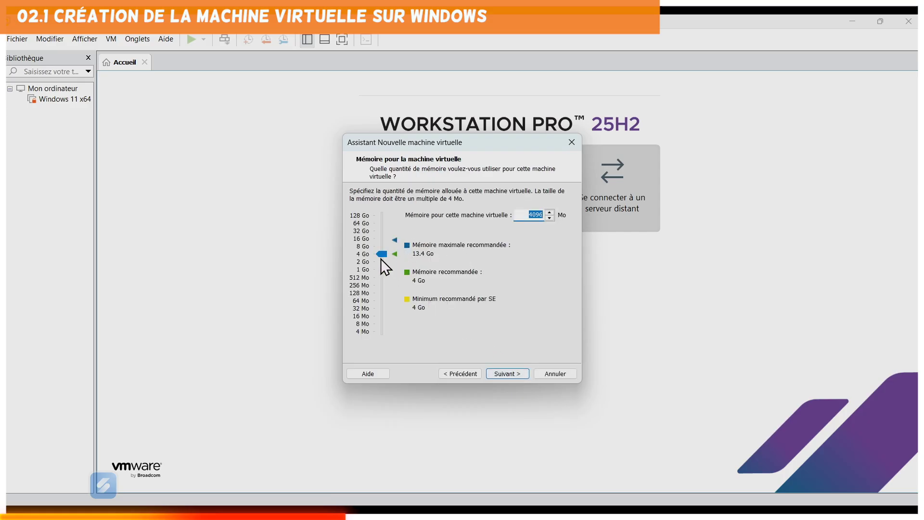
Raise memory to 16 Go (16384 Mo) and choose bridged networking.
drag(382, 255, 384, 239)
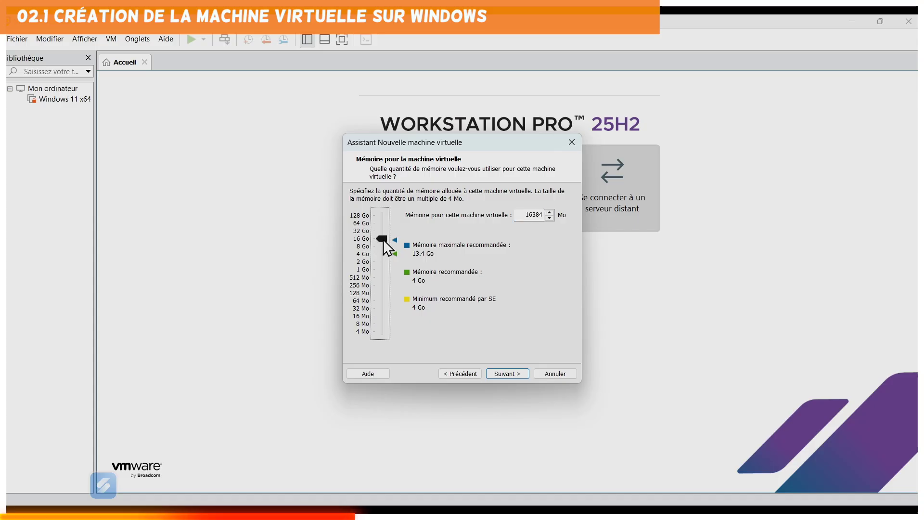
click(513, 372)
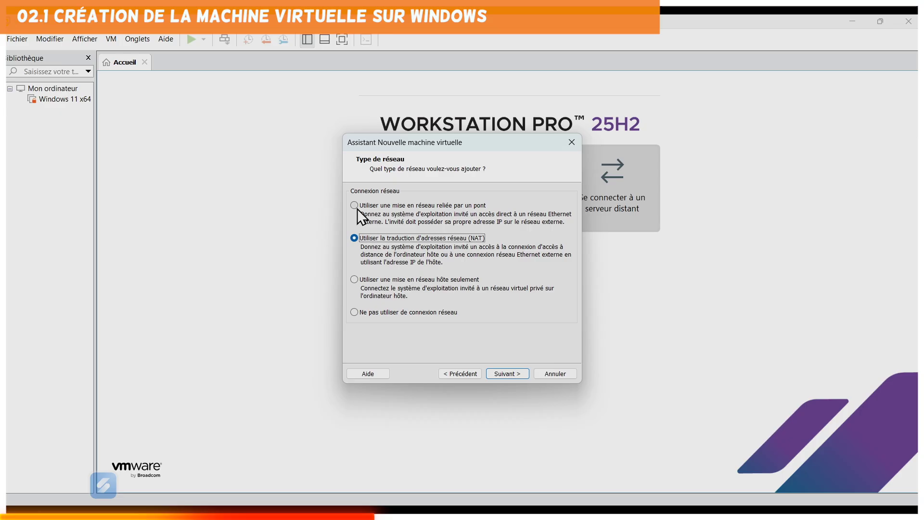
click(410, 207)
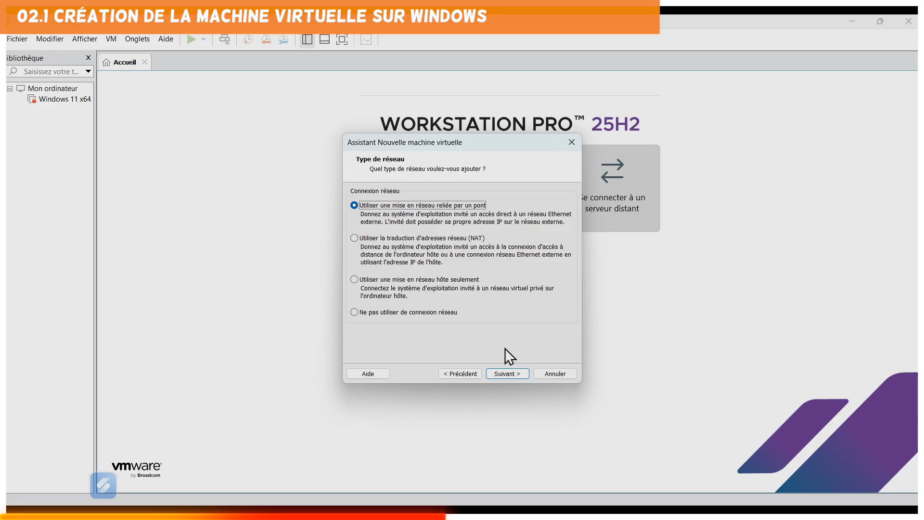
click(504, 372)
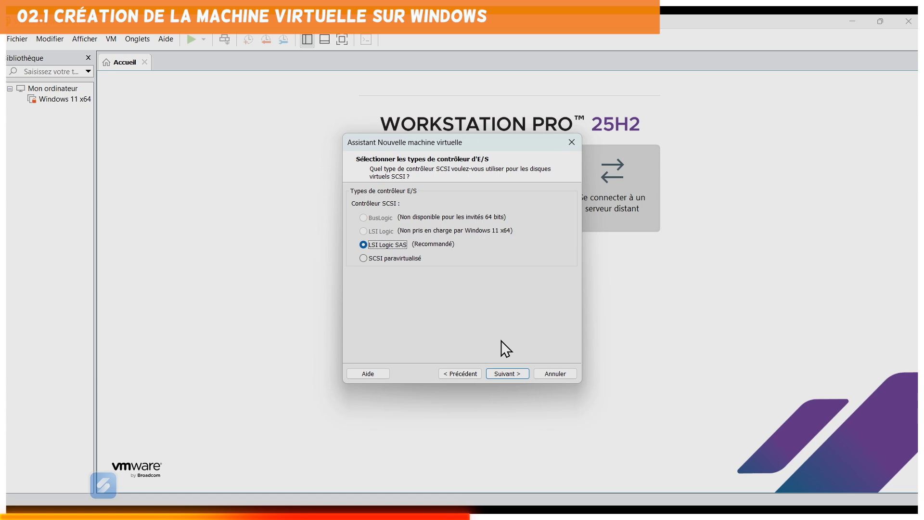
Keep the LSI Logic SAS controller and make the virtual disk type SATA.
click(514, 374)
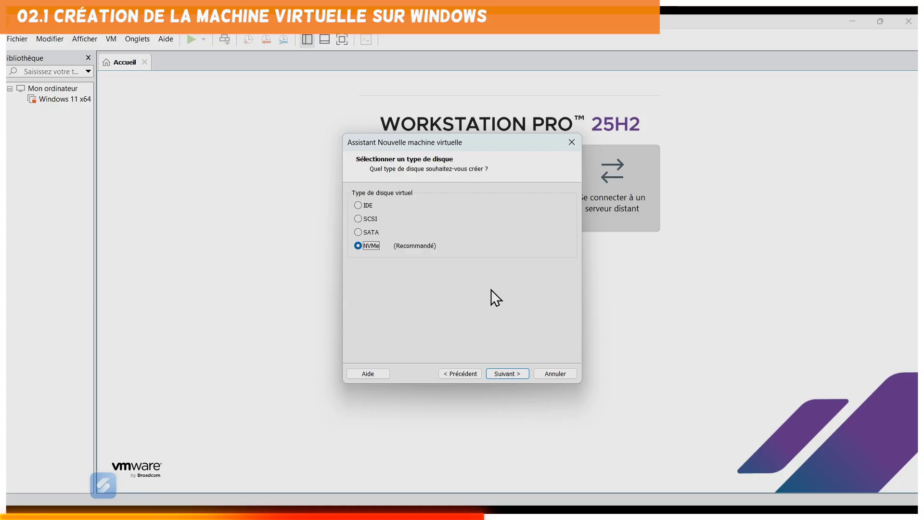
click(375, 235)
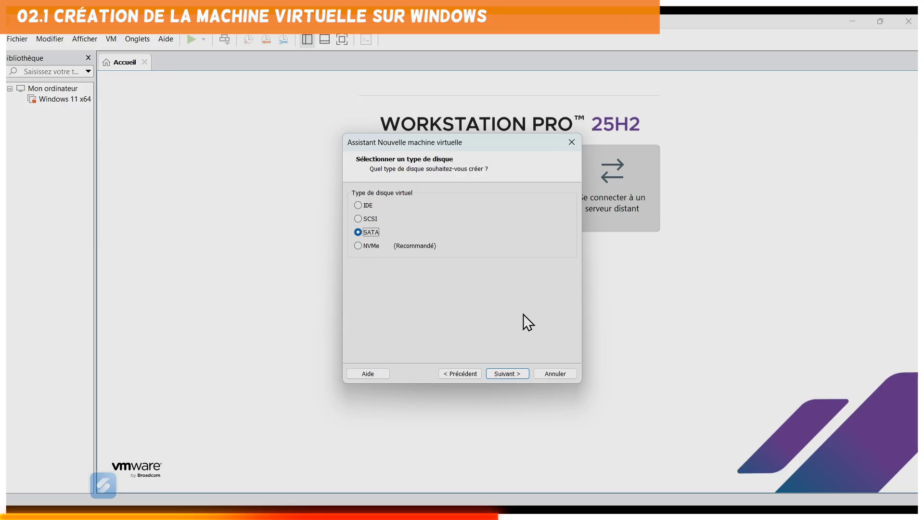
click(514, 375)
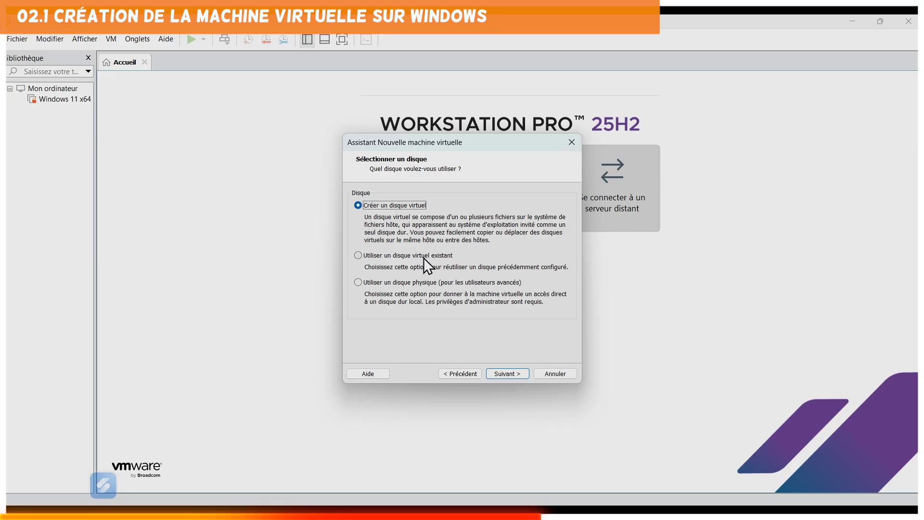
Create a new 64 GB virtual disk stored as a single file with the default file name.
click(424, 258)
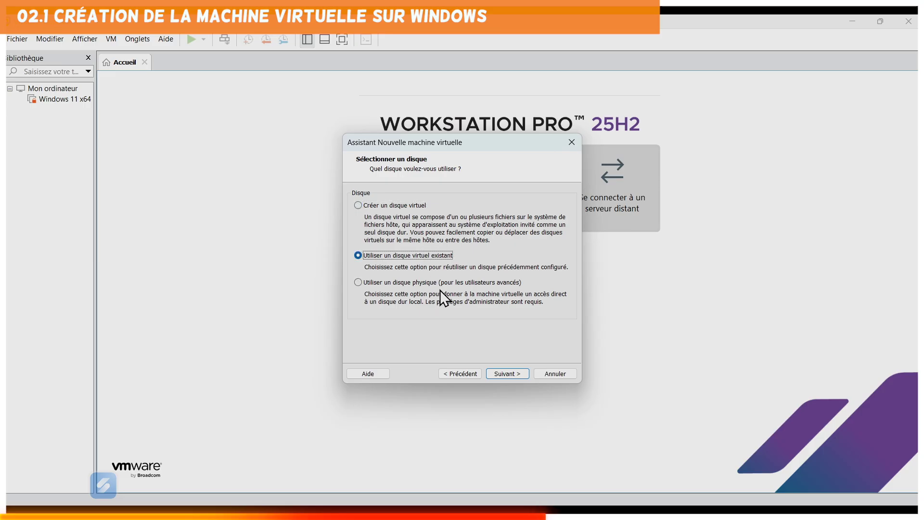
click(395, 208)
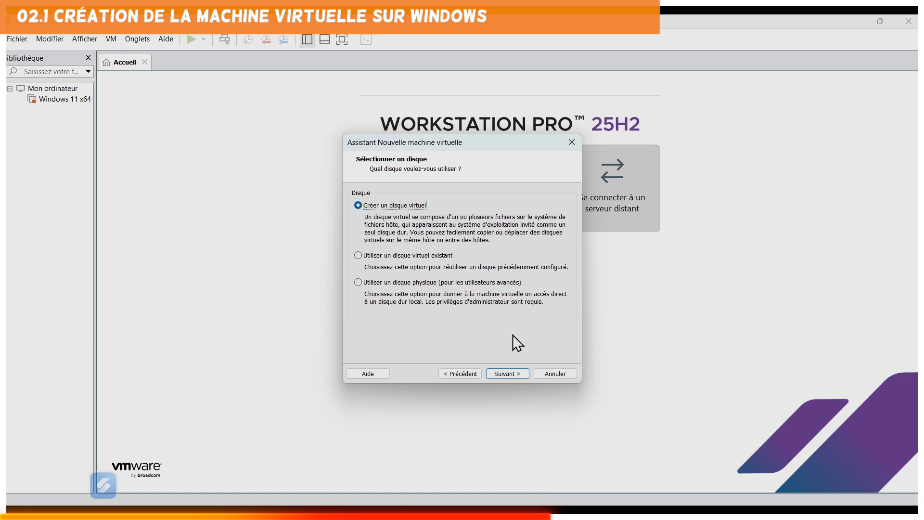
click(516, 373)
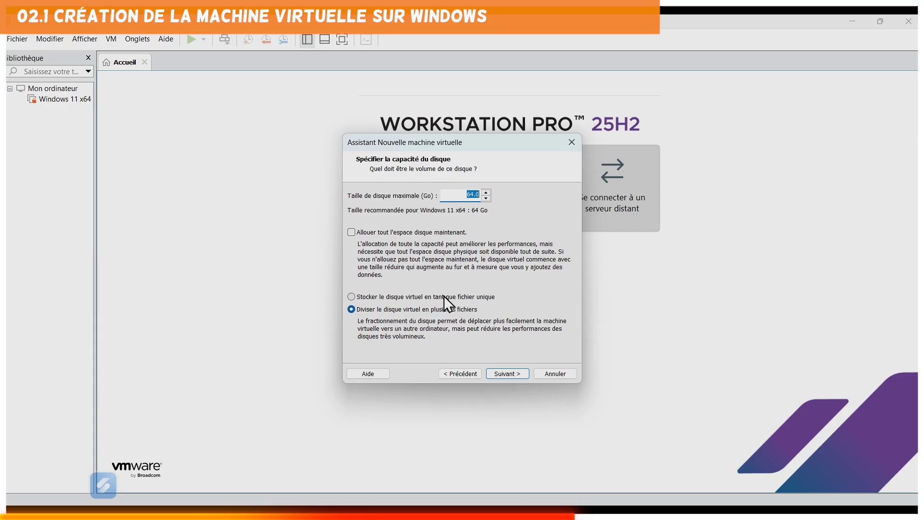
click(399, 296)
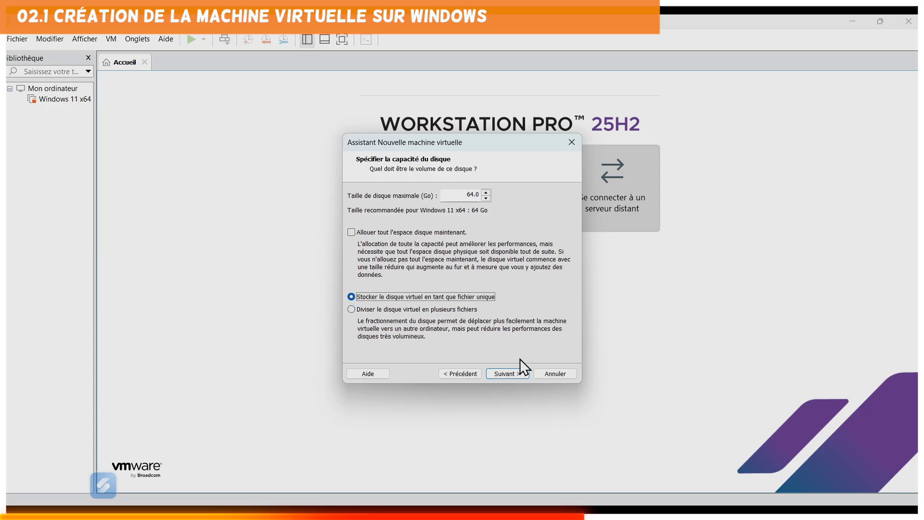
click(514, 372)
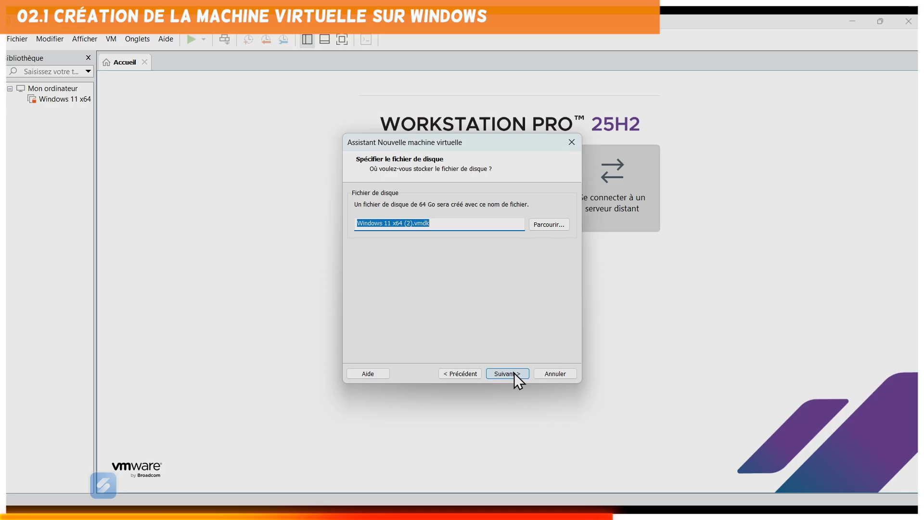
click(514, 373)
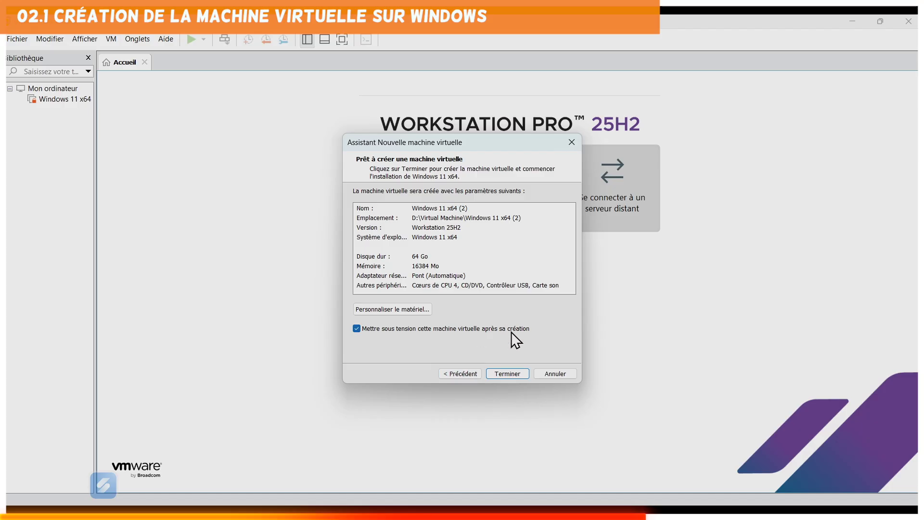
Review the hardware of Windows 11 x64 (2) without changes and finish creating the VM.
click(405, 310)
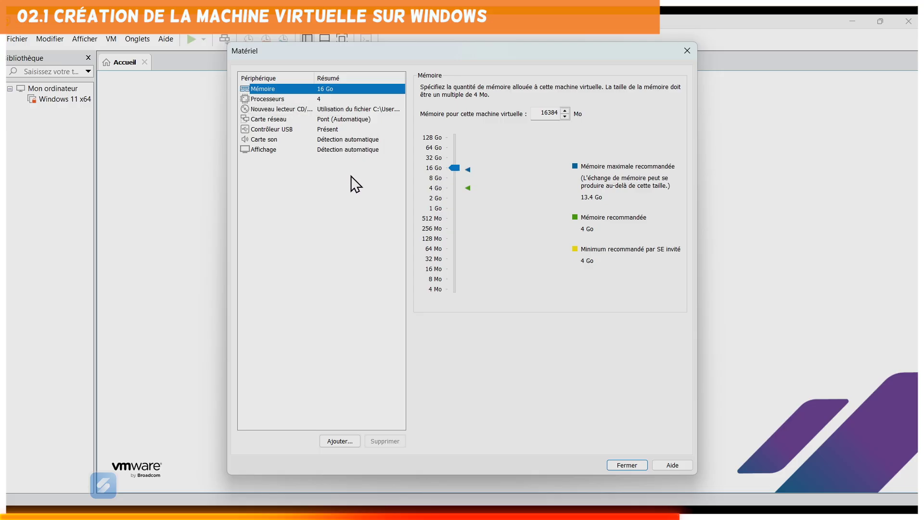
click(627, 465)
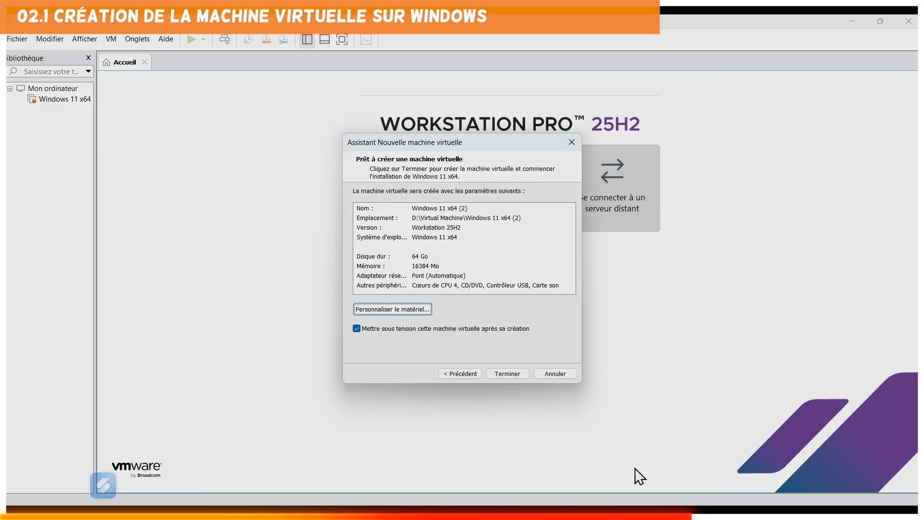
click(511, 374)
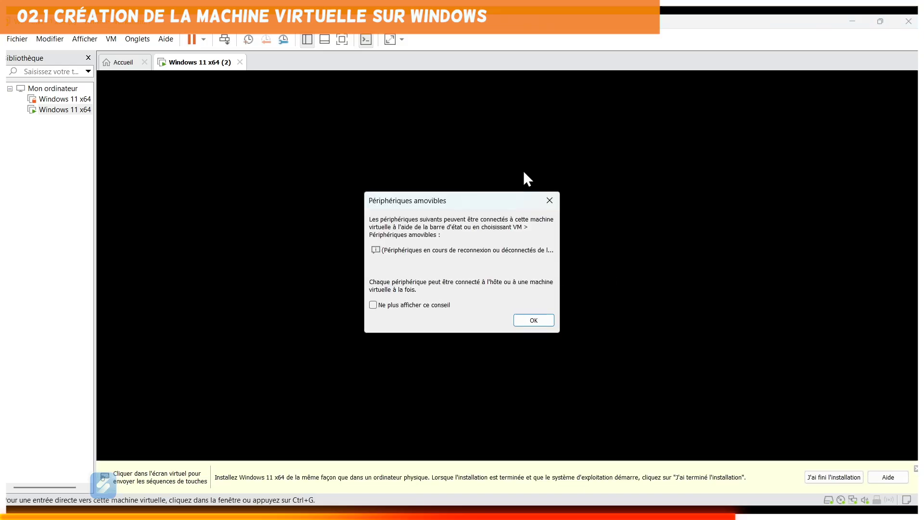
Dismiss the removable devices notice and boot from the EFI VMware Virtual SATA CDROM Drive.
click(533, 321)
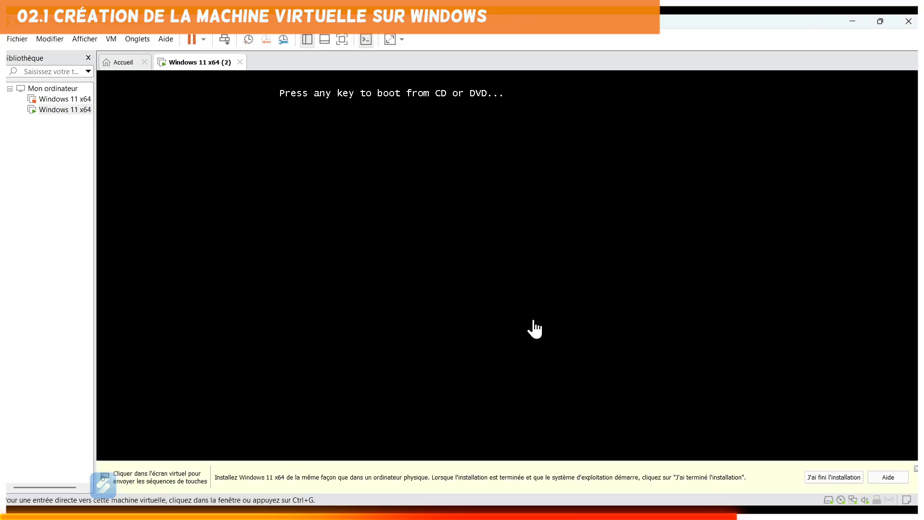
click(502, 266)
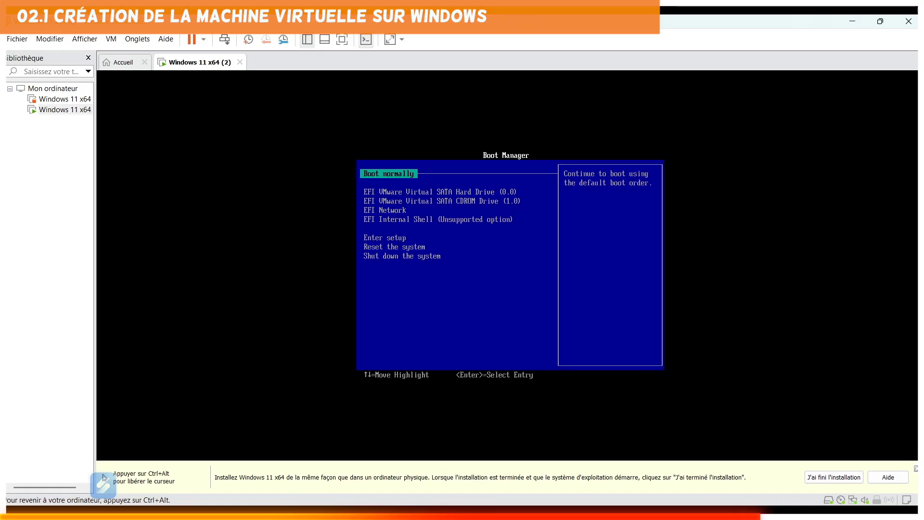
key(Down)
key(Down)
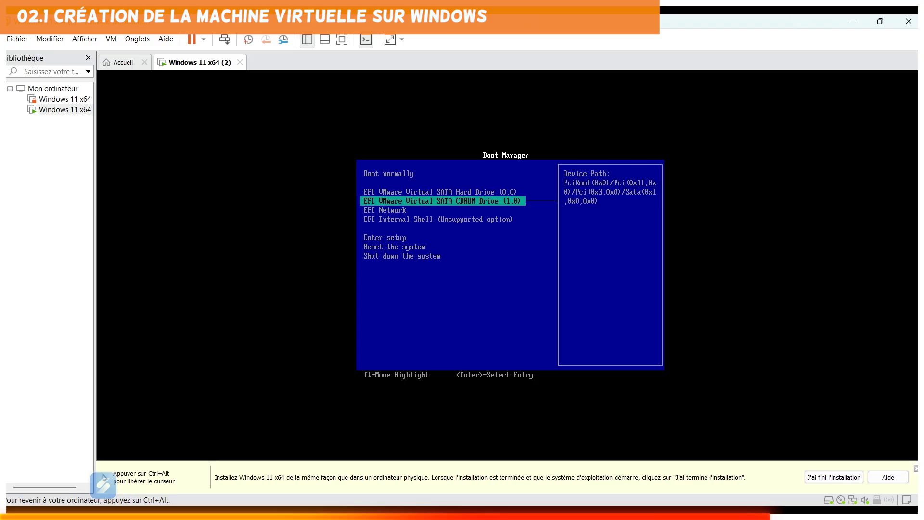
key(Return)
key(Return)
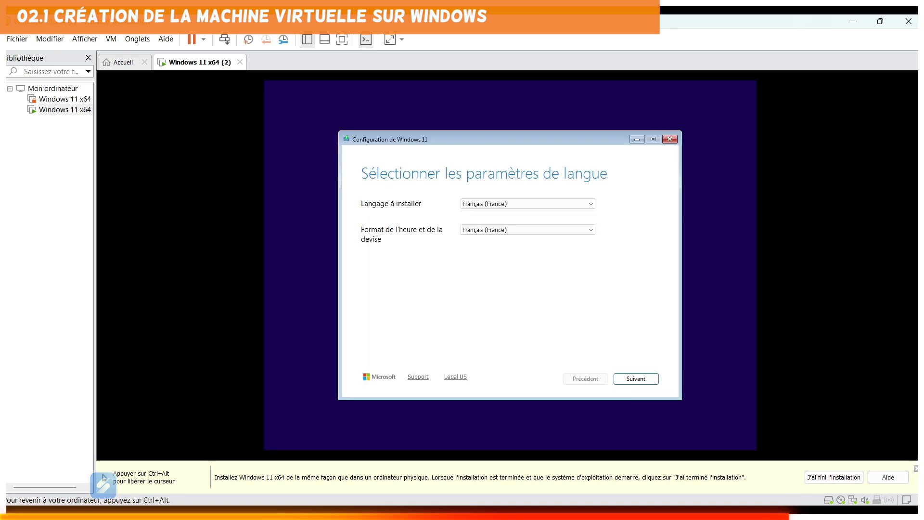
Keep the Français (France) language and keyboard settings and agree to erase everything.
click(468, 92)
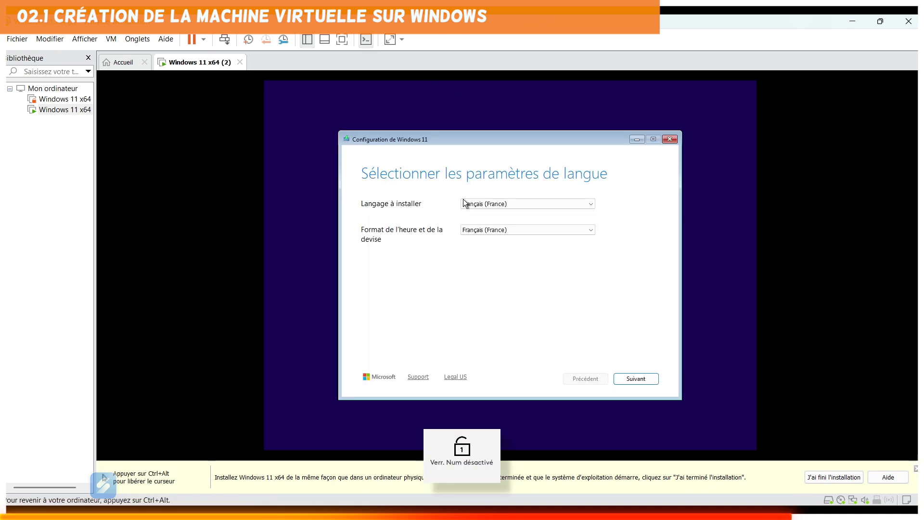
click(632, 380)
click(638, 380)
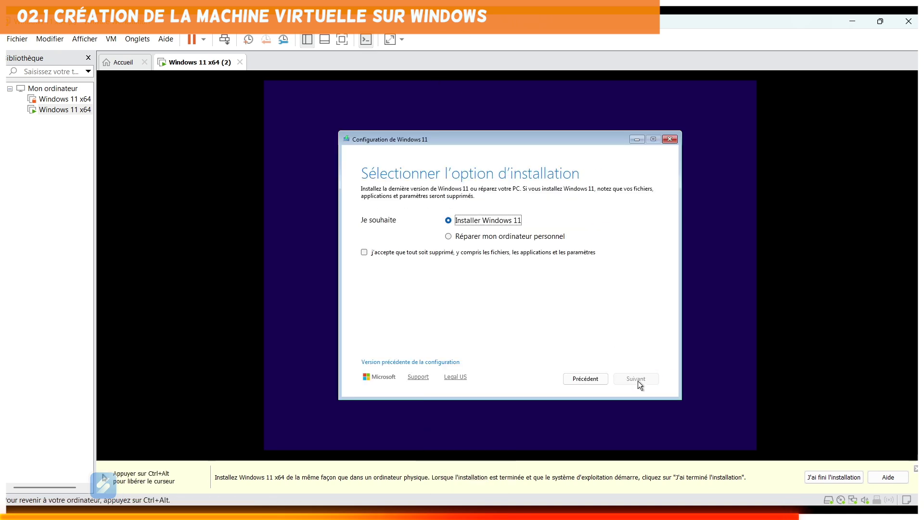
click(364, 252)
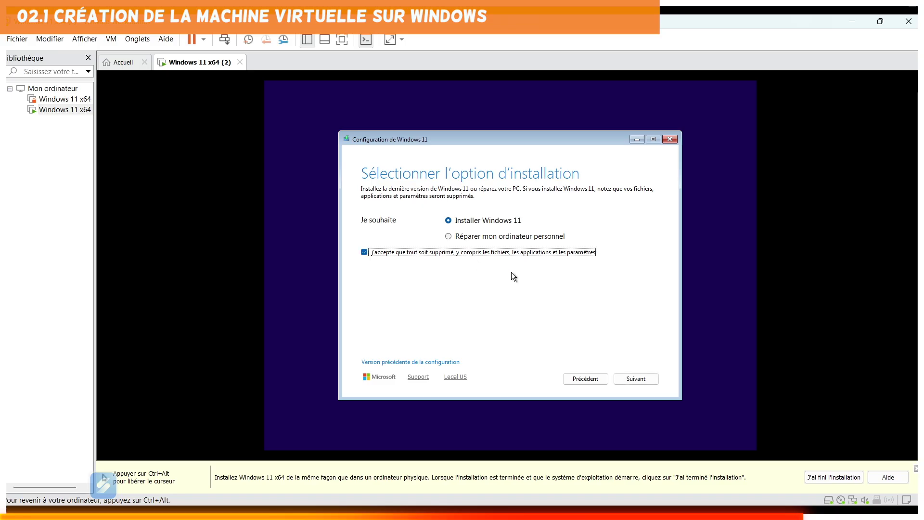
click(636, 378)
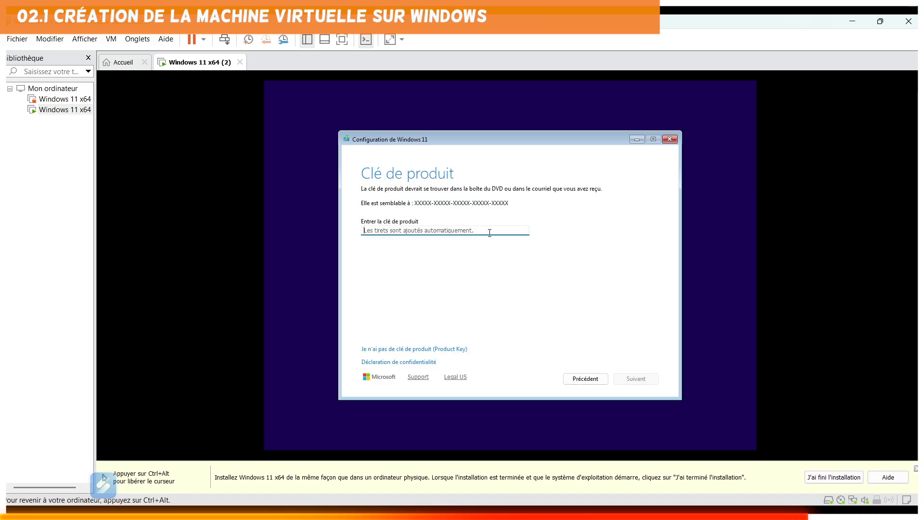
Skip the product key, choose Windows 11 Famille and accept the licence terms.
click(433, 350)
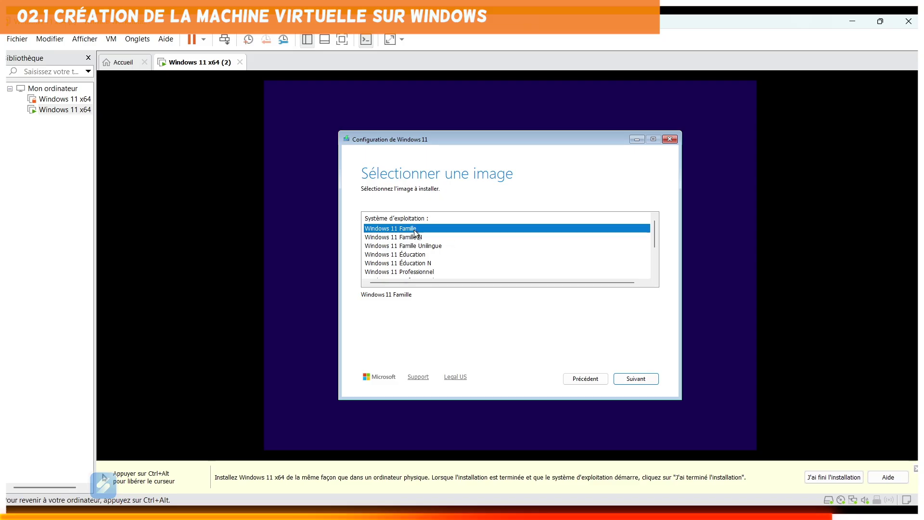
click(636, 378)
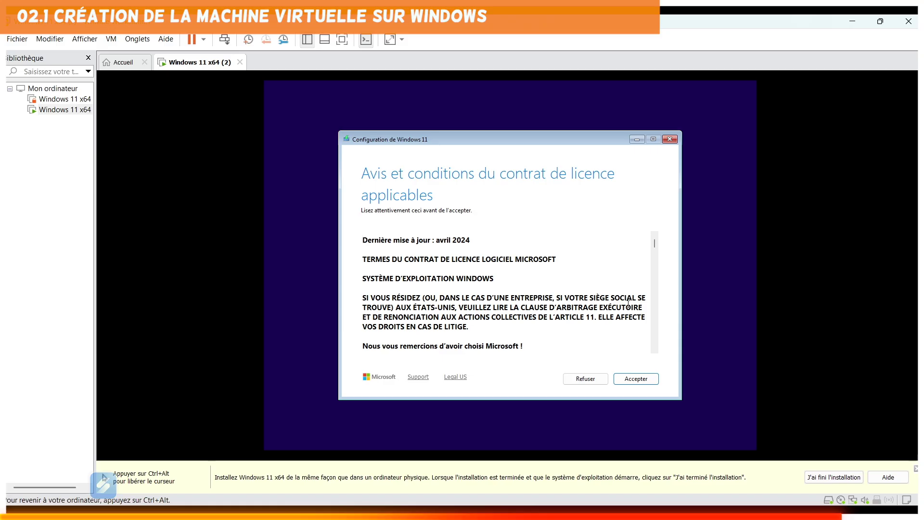
click(638, 378)
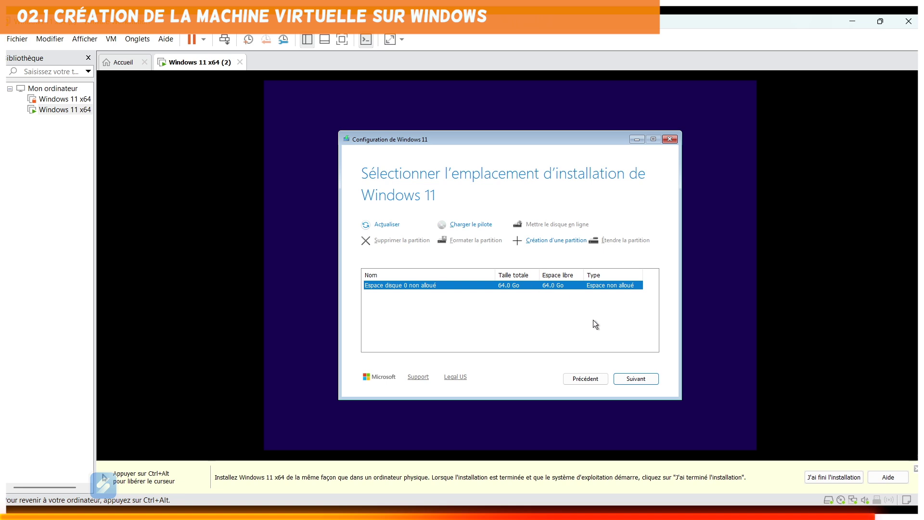
Install Windows 11 on the unallocated 64 GB disk, then release input to the Mac with Ctrl+Alt.
click(643, 380)
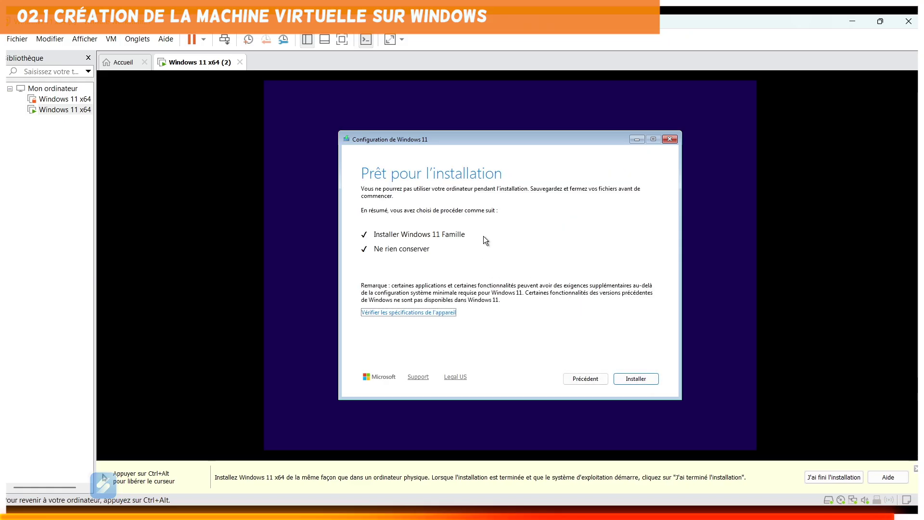
click(634, 379)
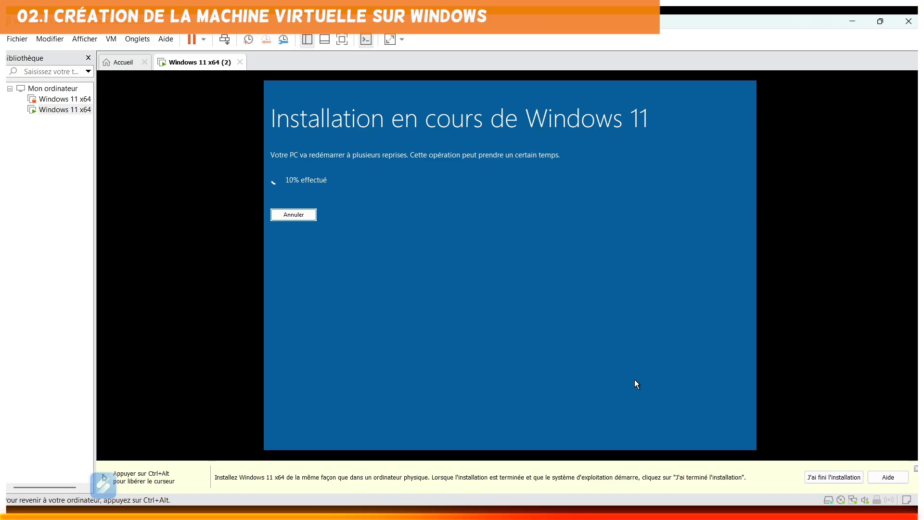
key(ctrl+alt)
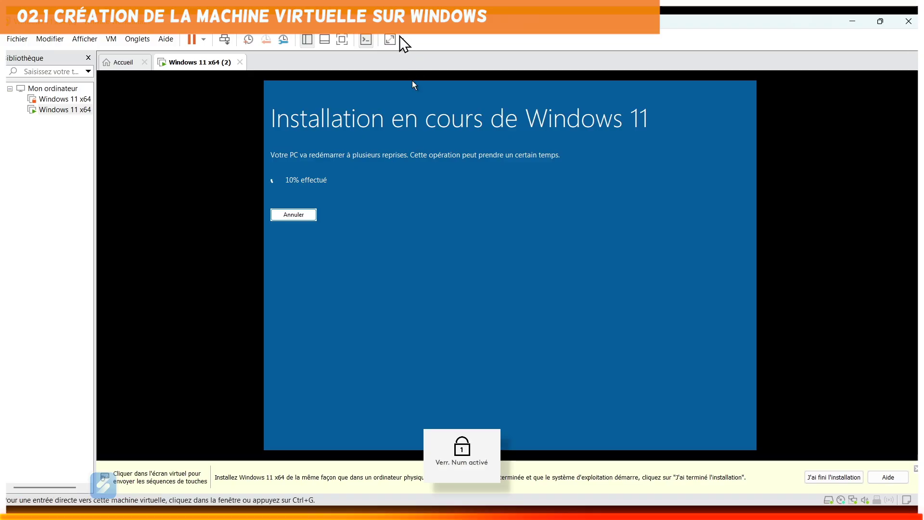
click(613, 291)
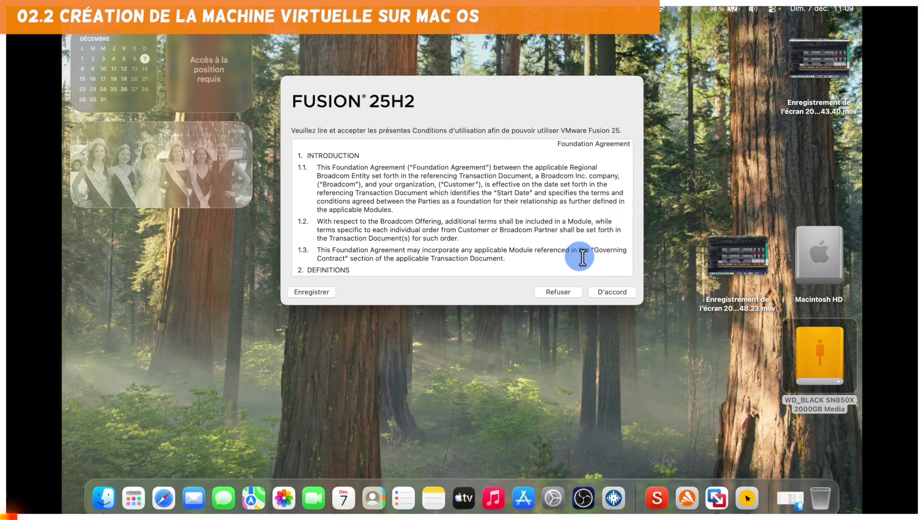
Accept Fusion's terms and start a custom ARM Windows 11 64 bits VM with UEFI firmware.
click(613, 291)
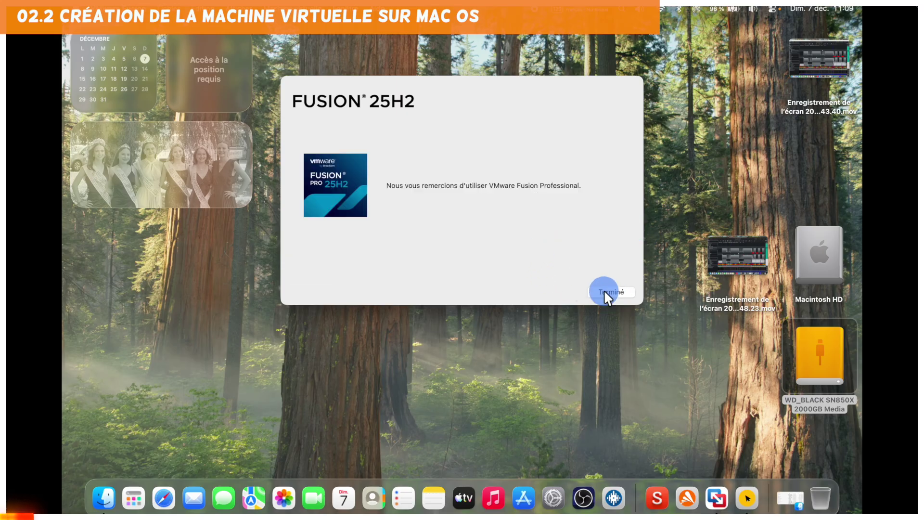
click(608, 291)
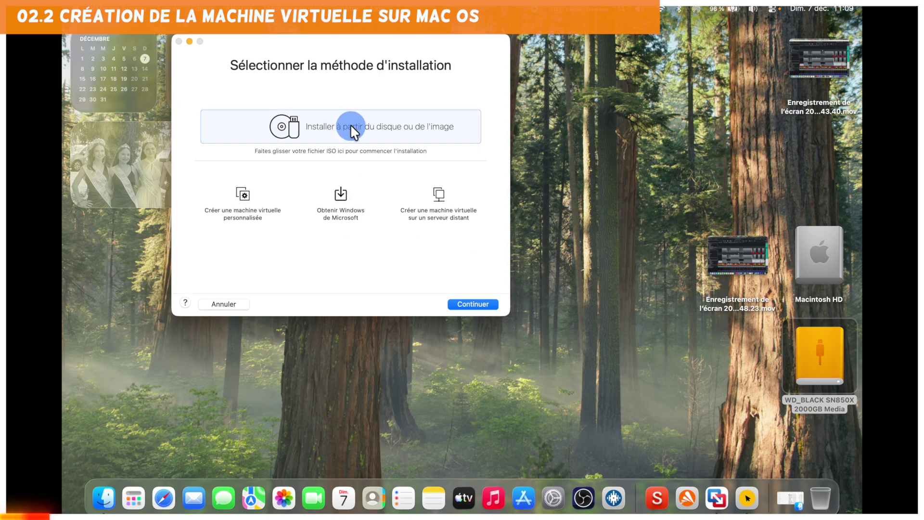
click(242, 197)
double_click(243, 201)
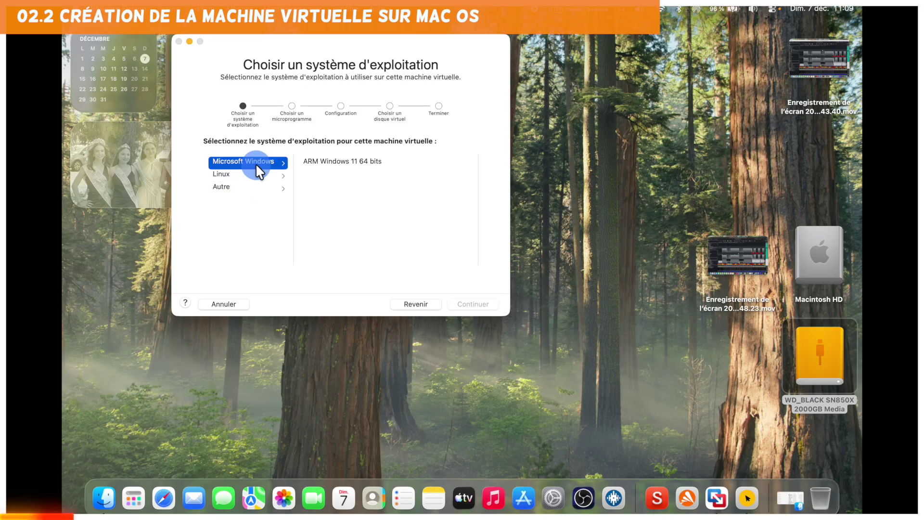
click(327, 161)
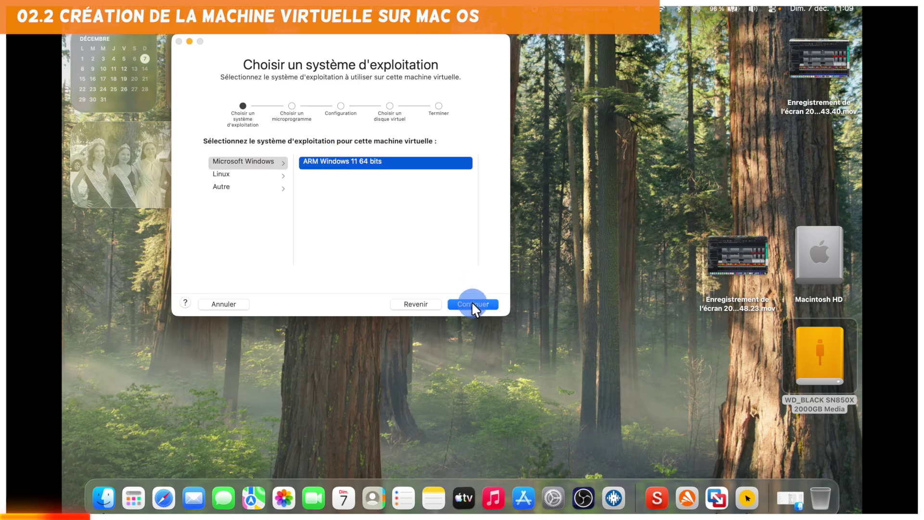
click(473, 304)
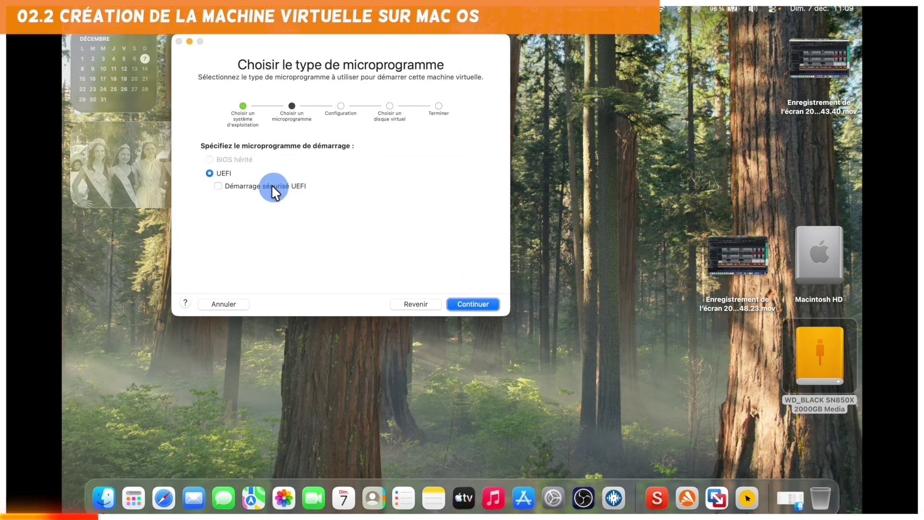
click(474, 304)
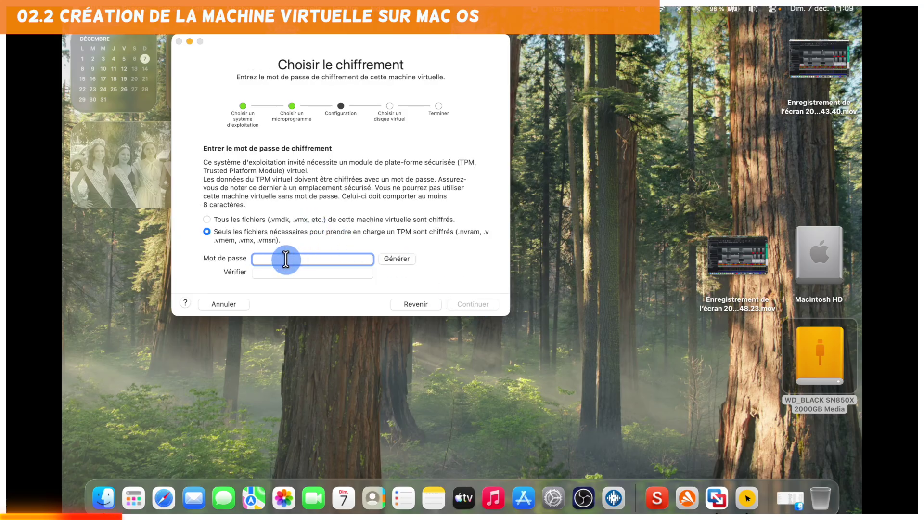
Enter the encryption password in Mot de passe and Vérifier, encrypting only the TPM files.
text(aaaaa)
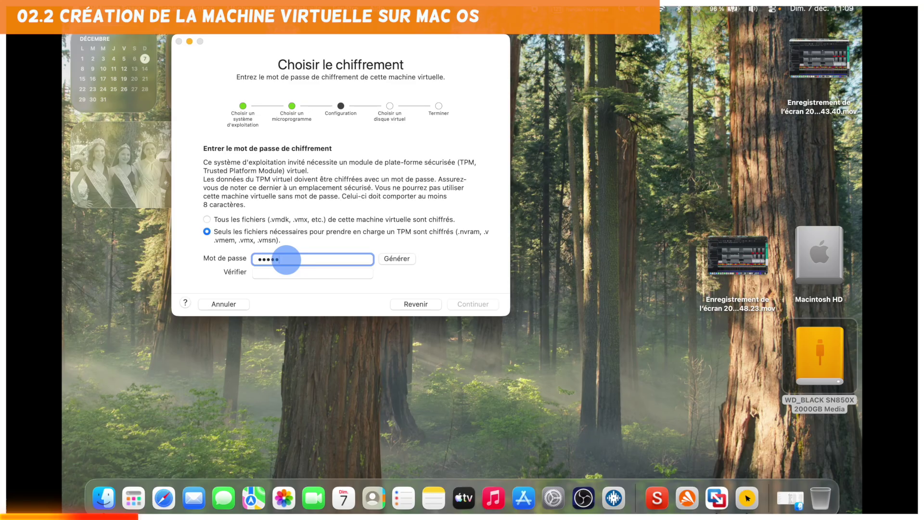
text(aaa)
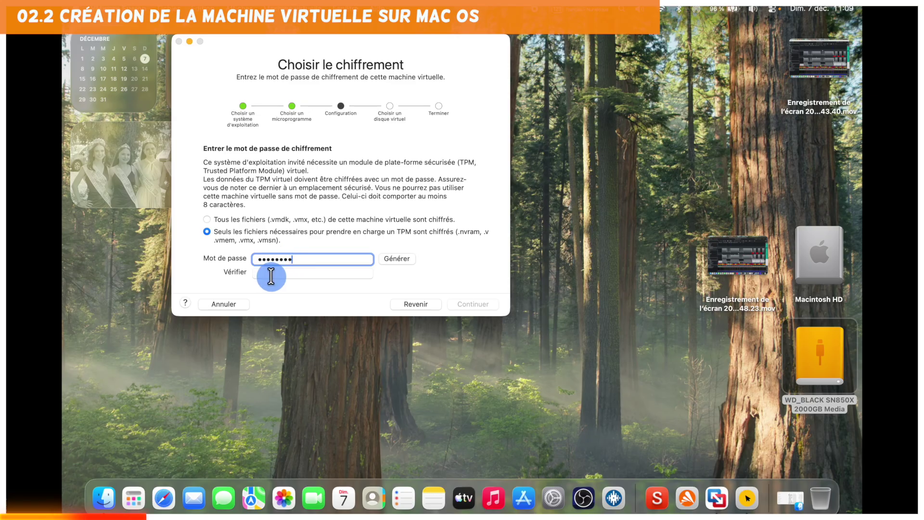
click(272, 273)
text(a)
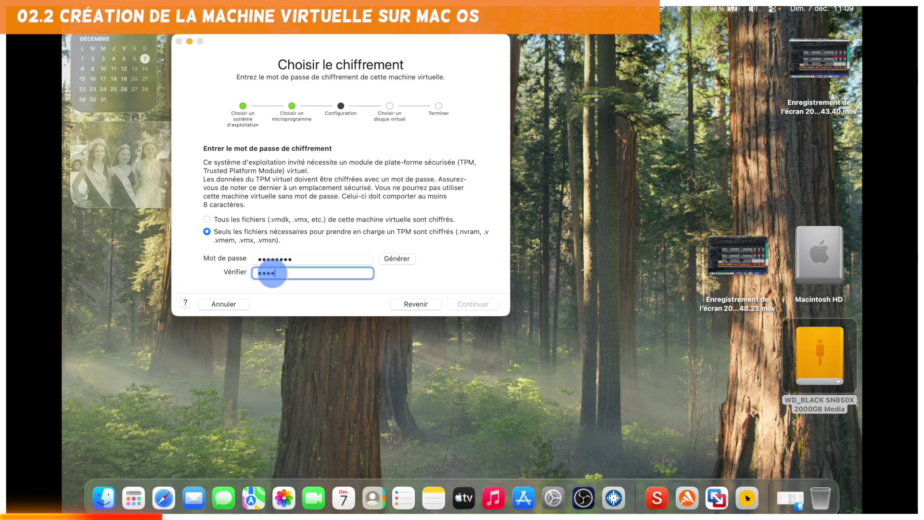
text(aa)
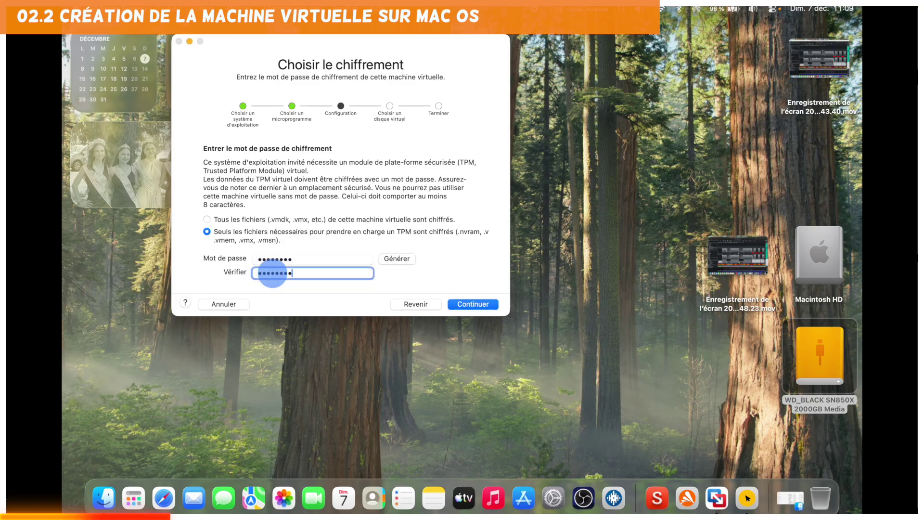
click(475, 302)
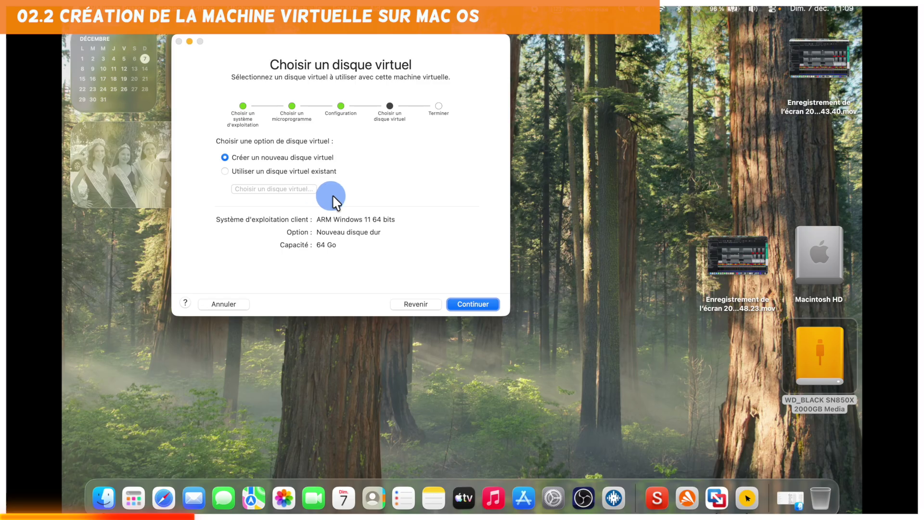
Keep a new 64 Go disk, finish the wizard, and save to WD_BLACK, allowing drive access.
click(475, 302)
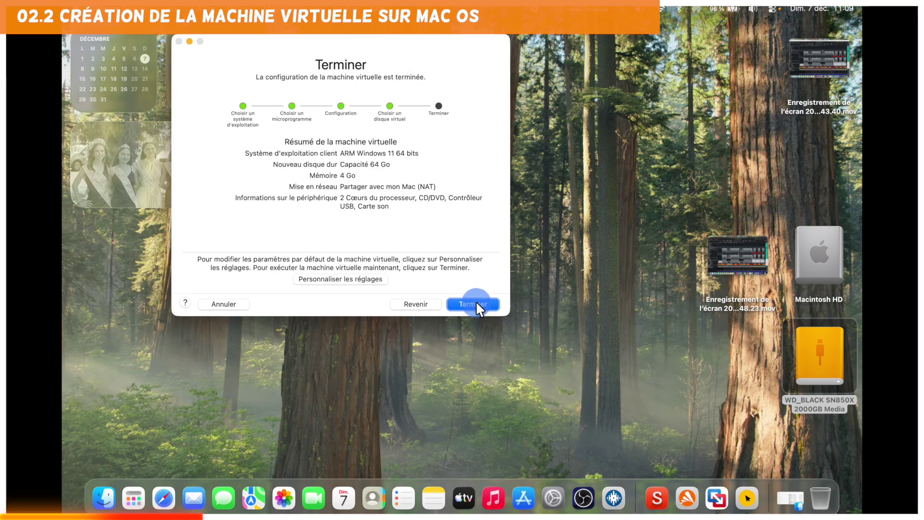
click(352, 278)
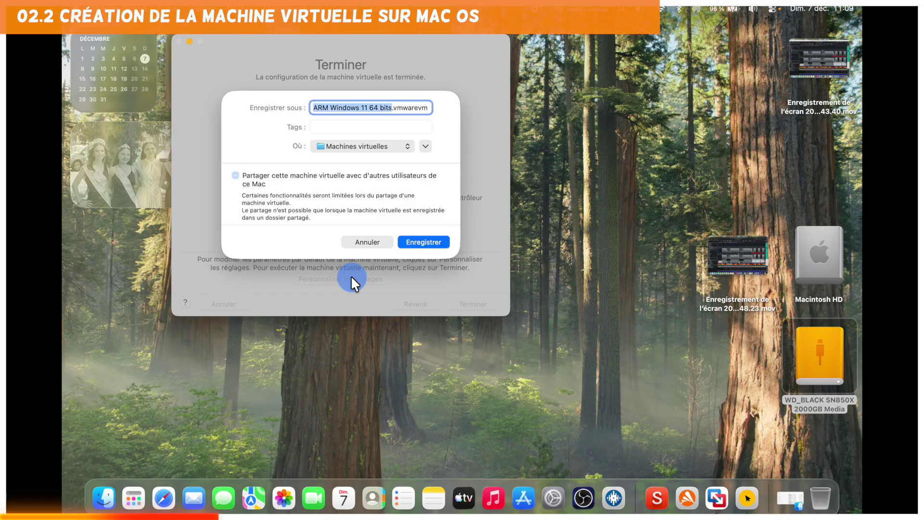
click(408, 146)
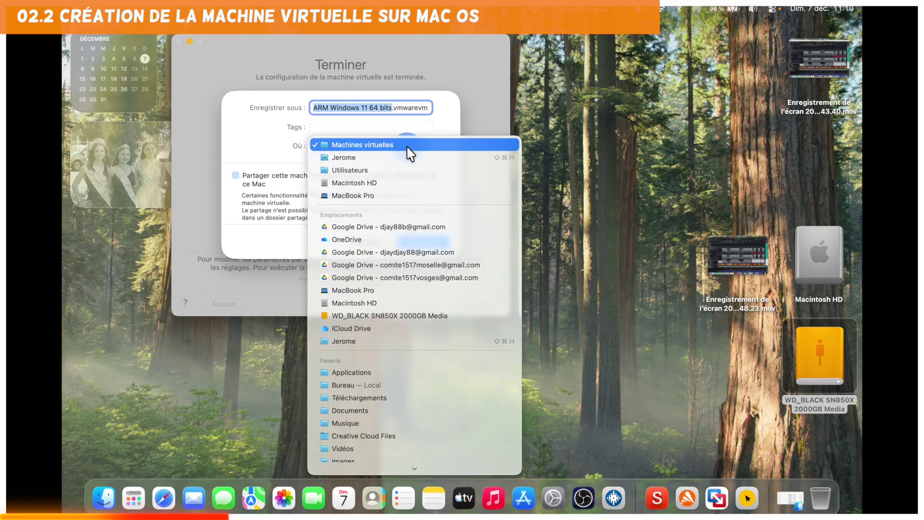
click(380, 314)
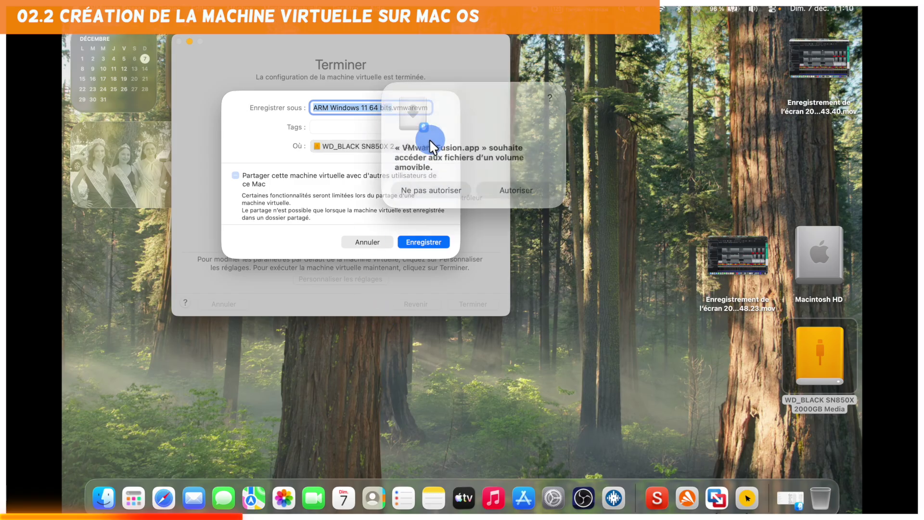
click(518, 186)
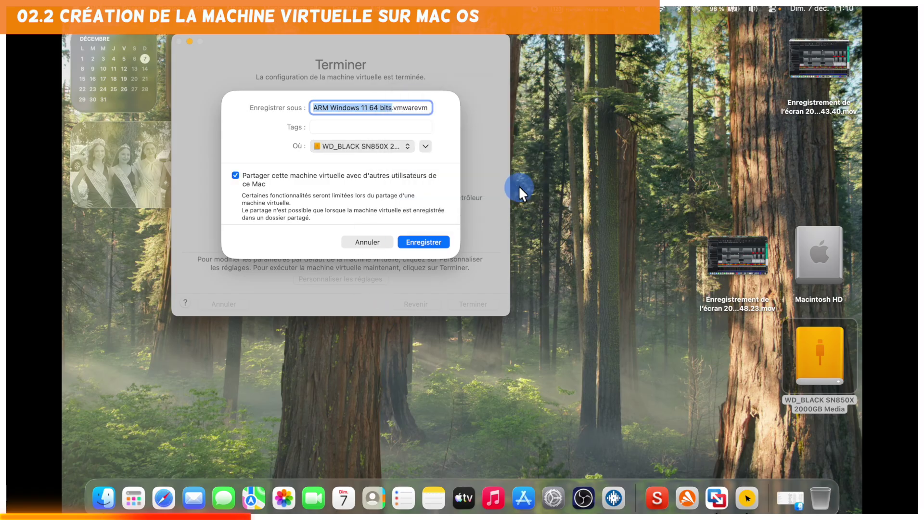
Save the ARM Windows 11 VM in the VMs > VMs folder on WD_BLACK.
click(427, 147)
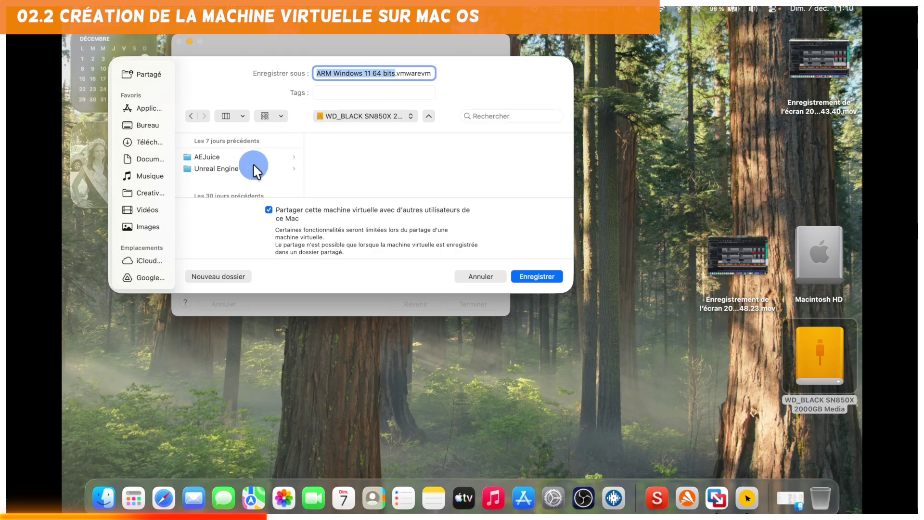
scroll(254, 166, down, 10)
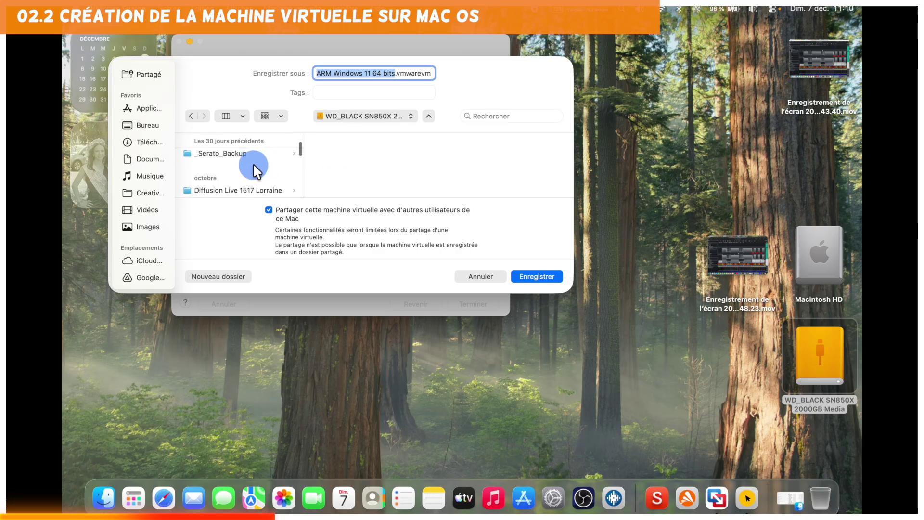
scroll(253, 163, down, 4)
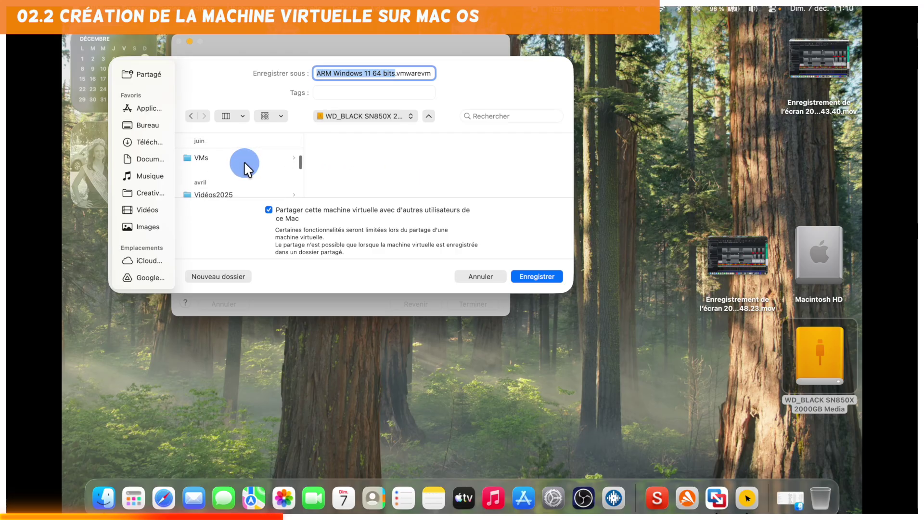
click(244, 159)
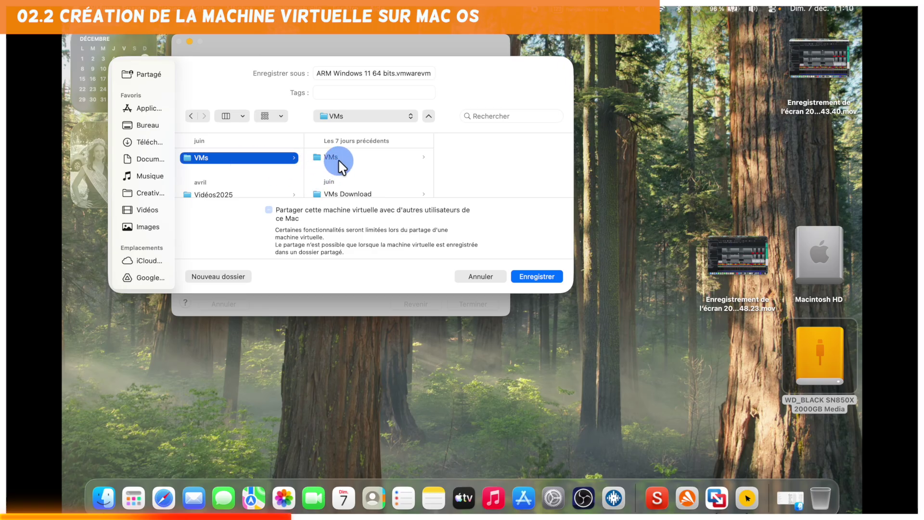
scroll(341, 166, down, 1)
scroll(340, 149, up, 1)
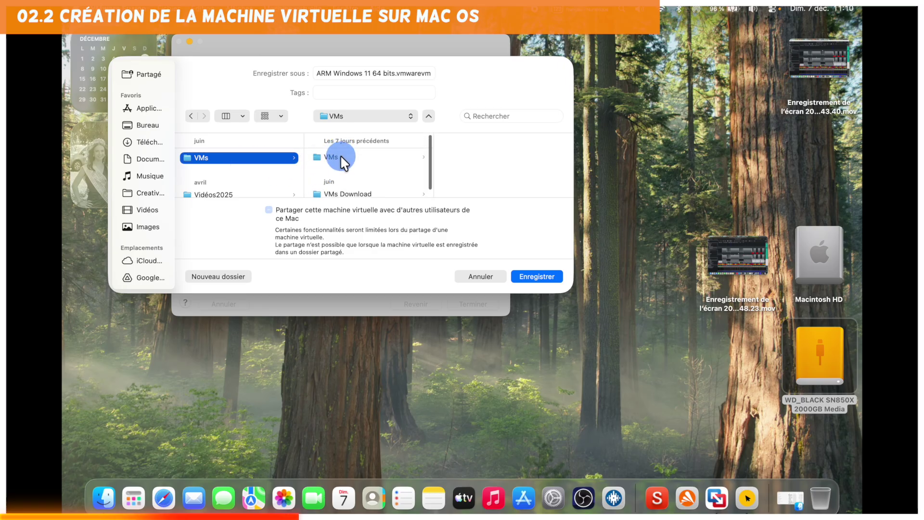
click(342, 158)
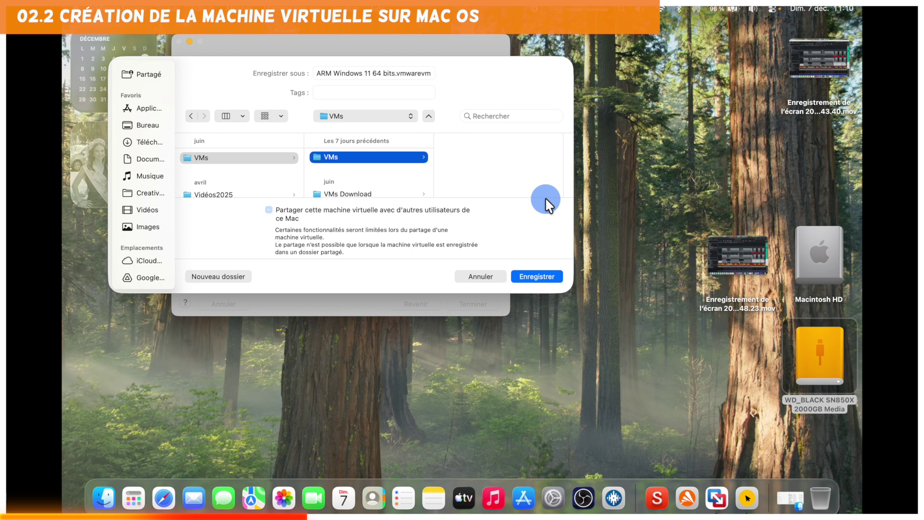
click(538, 278)
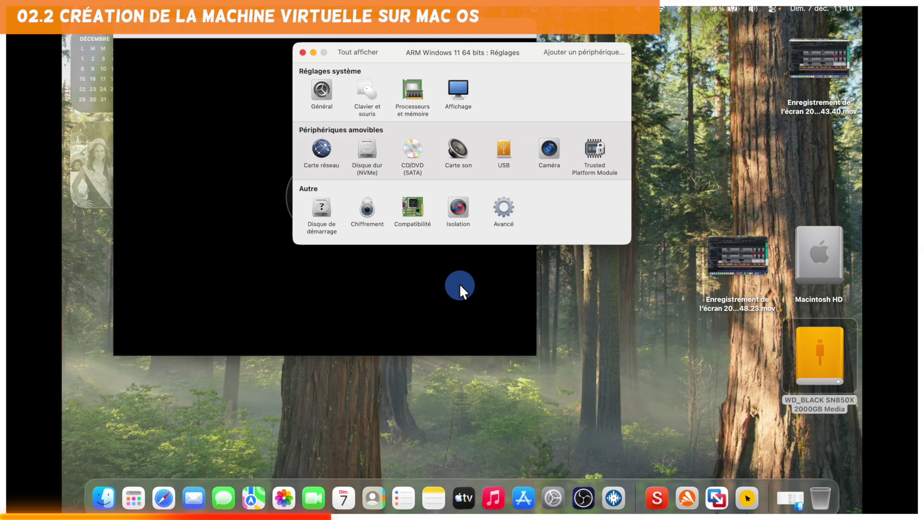
Set the CD/DVD drive to use a disc image and browse the WD_BLACK drive for it.
click(413, 149)
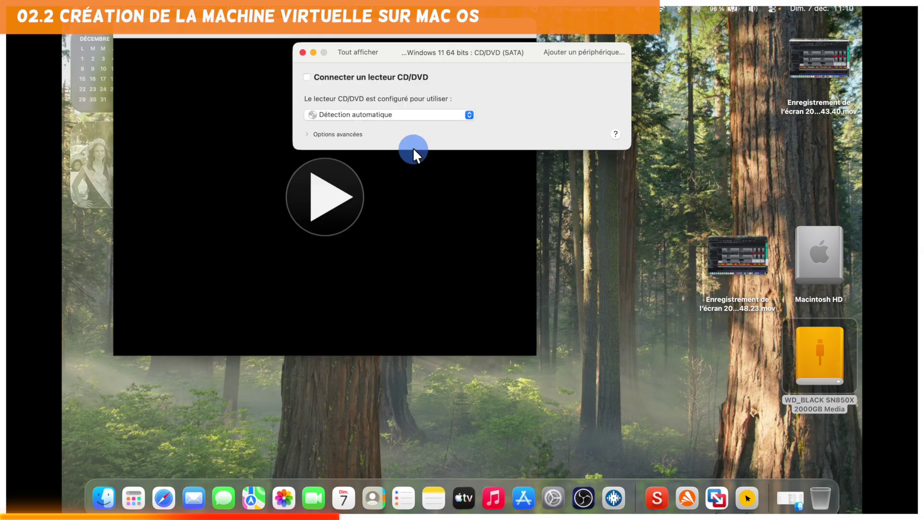
click(470, 114)
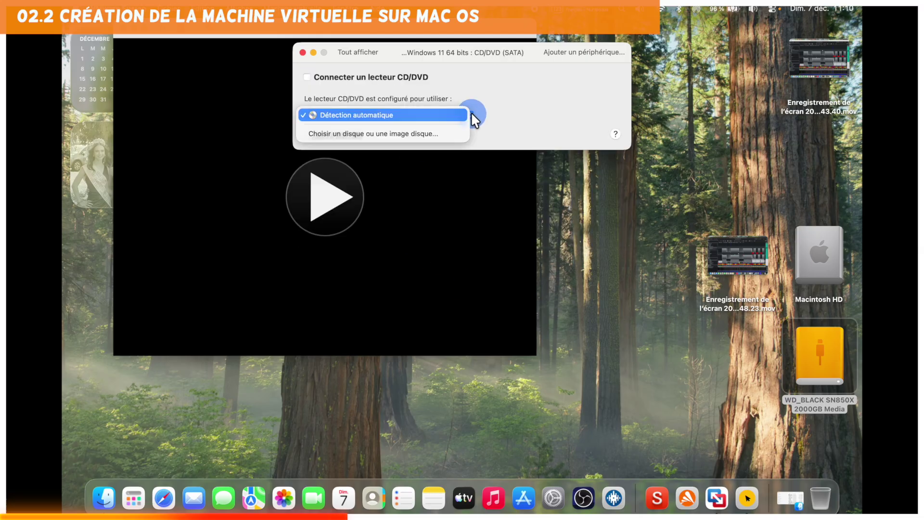
click(423, 130)
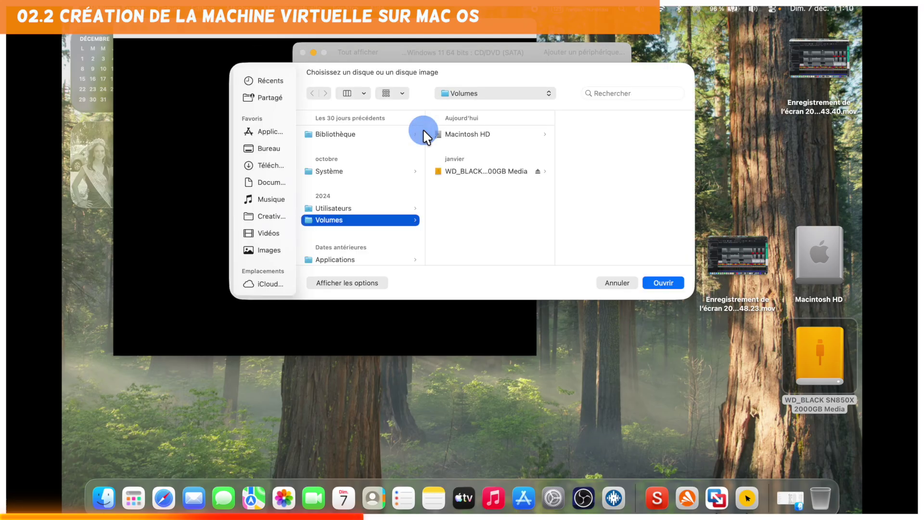
click(473, 170)
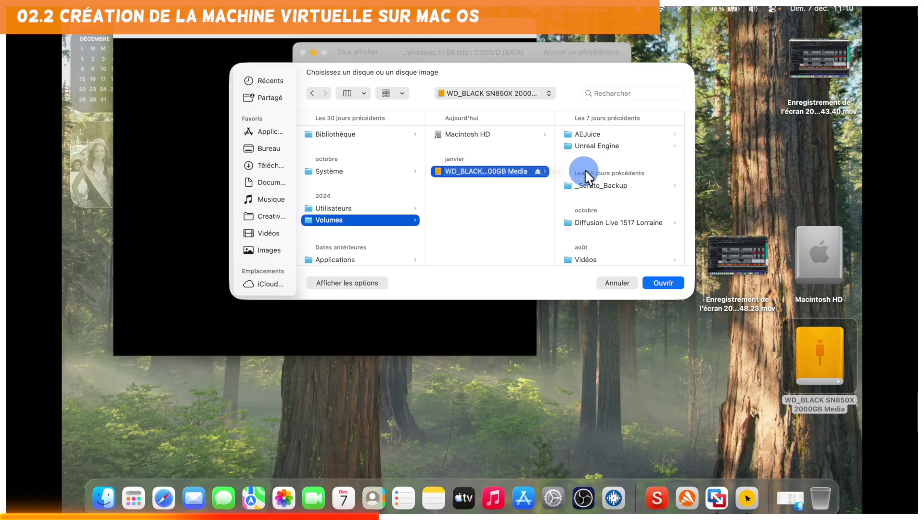
scroll(618, 176, down, 5)
scroll(617, 174, down, 10)
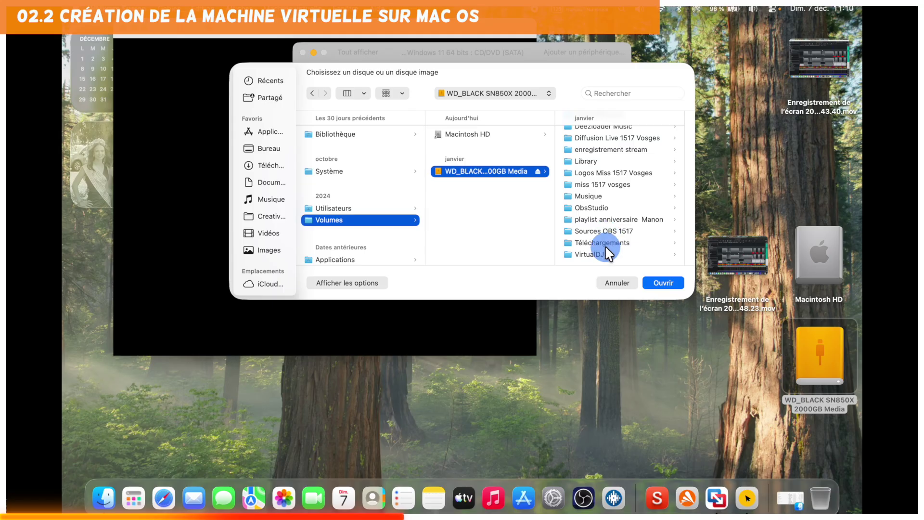
scroll(608, 244, up, 5)
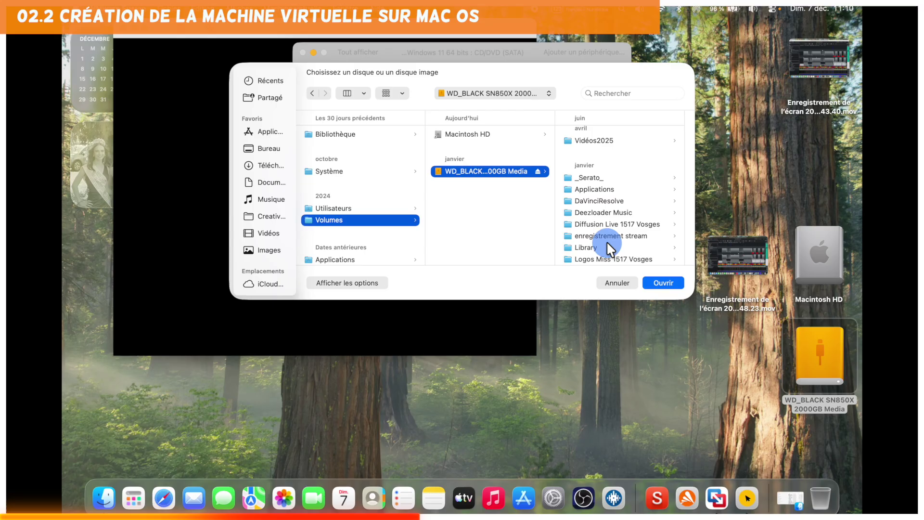
scroll(606, 241, up, 5)
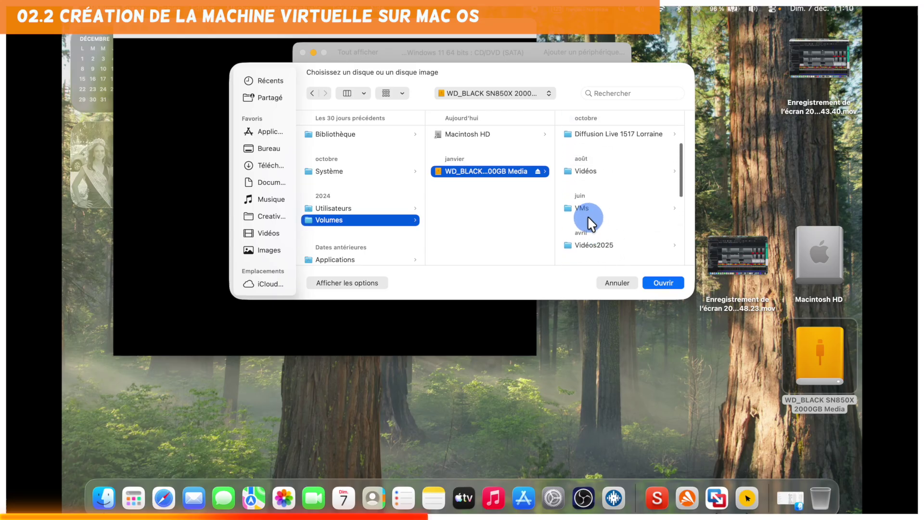
Load Win11_25H2_French_Arm64.iso from VMs Download, check the SATA advanced options, and close settings.
click(586, 208)
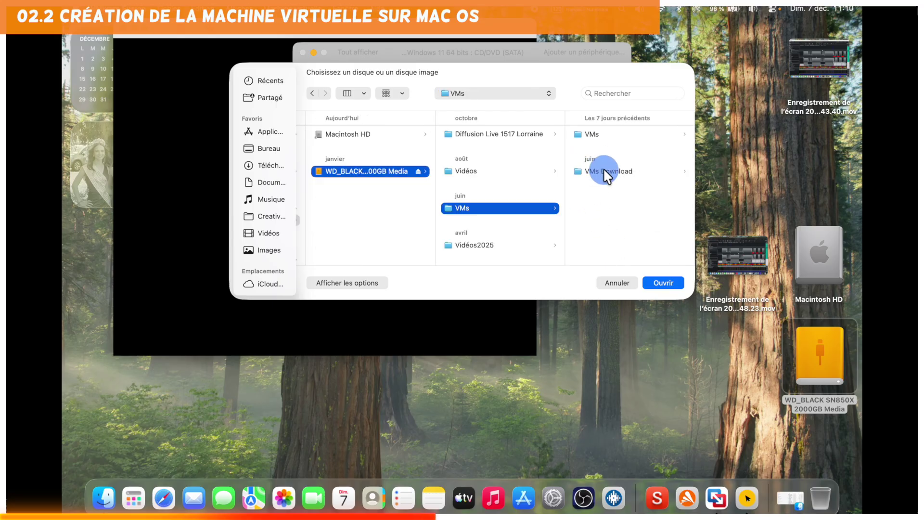
click(603, 171)
click(611, 143)
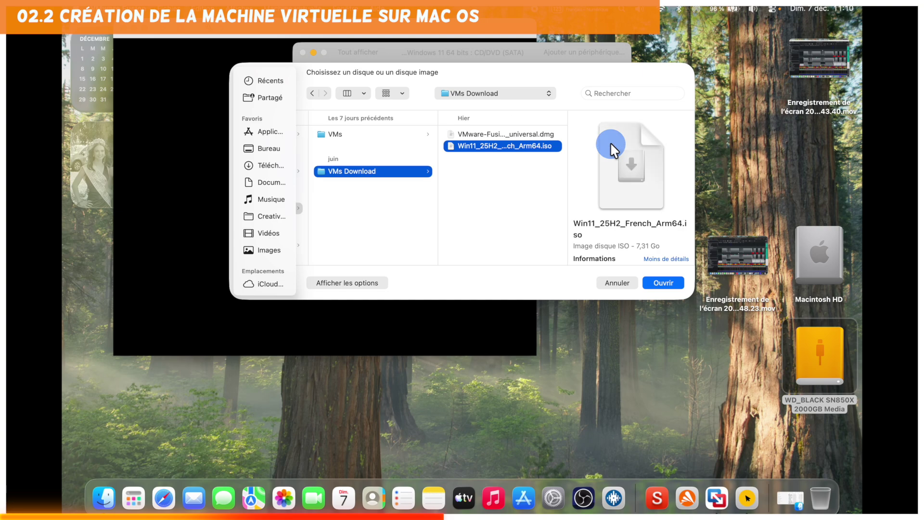
click(669, 282)
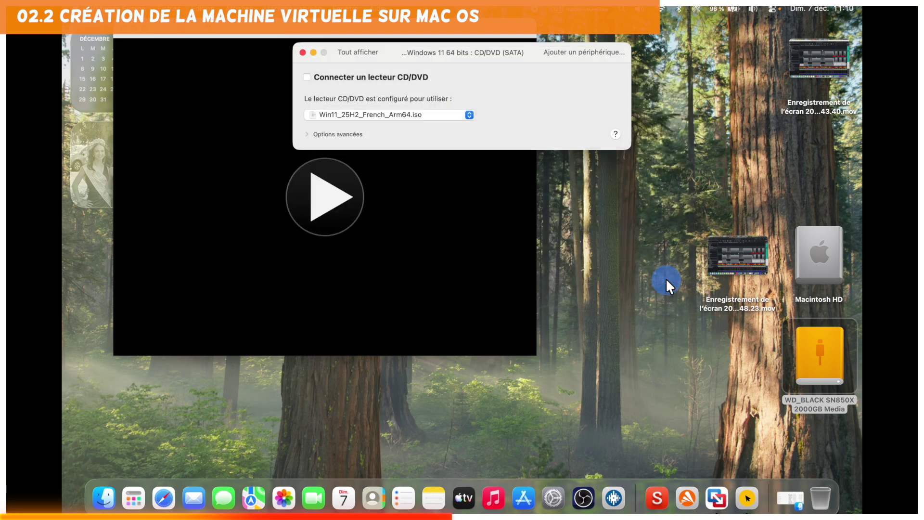
click(307, 135)
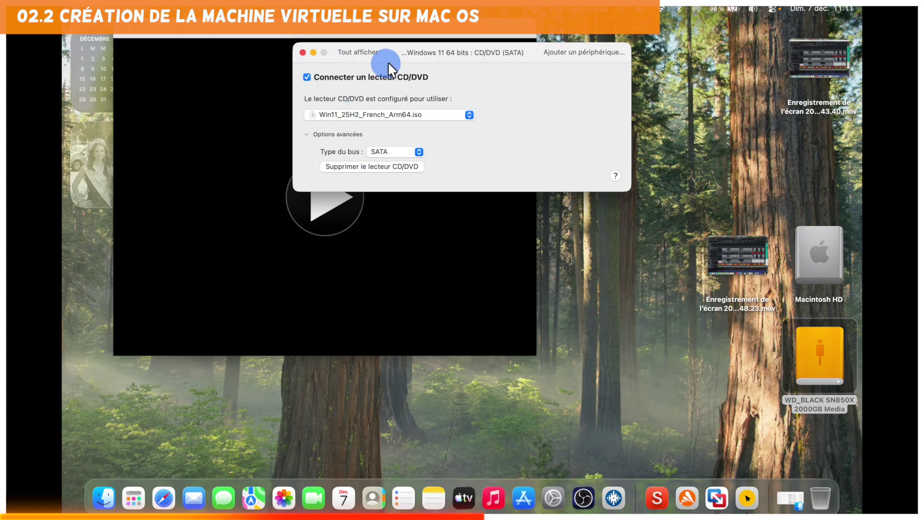
click(302, 52)
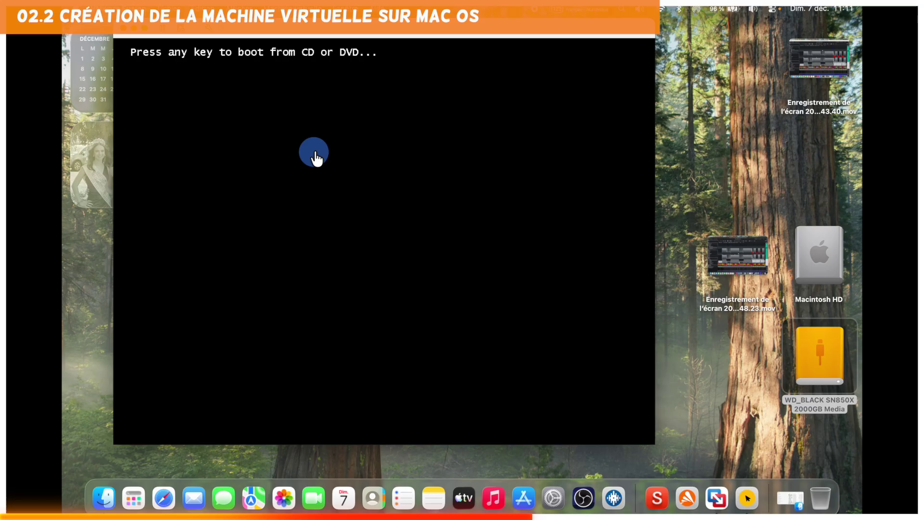
Boot from the installer disc, keep the French language and keyboard settings, and agree to erase everything.
key(Return)
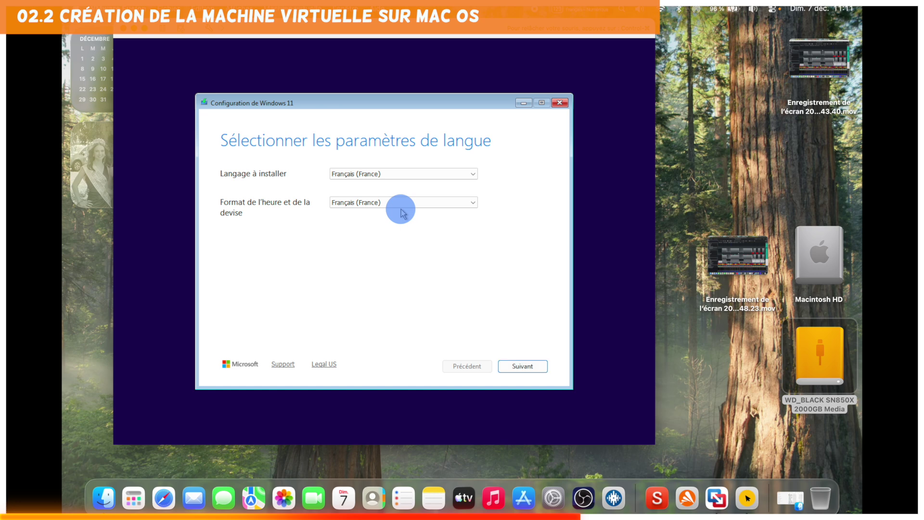
click(523, 367)
click(527, 369)
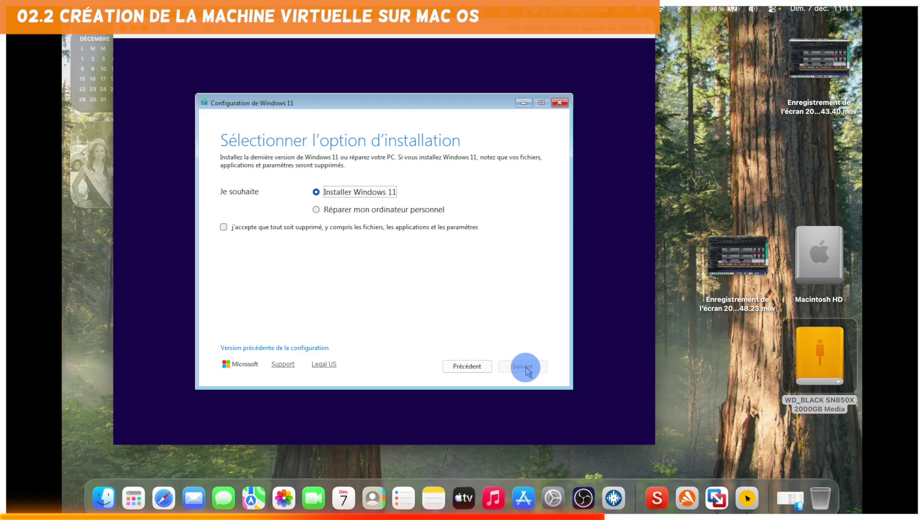
click(324, 228)
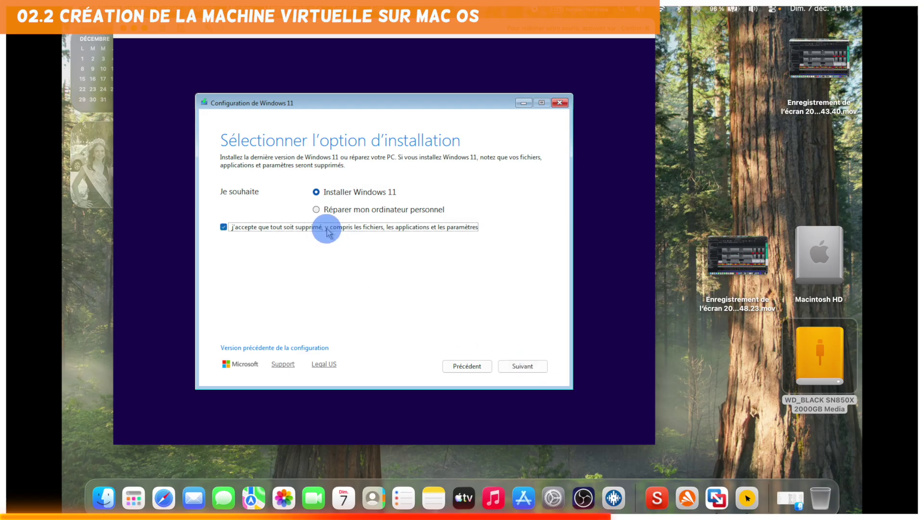
click(516, 368)
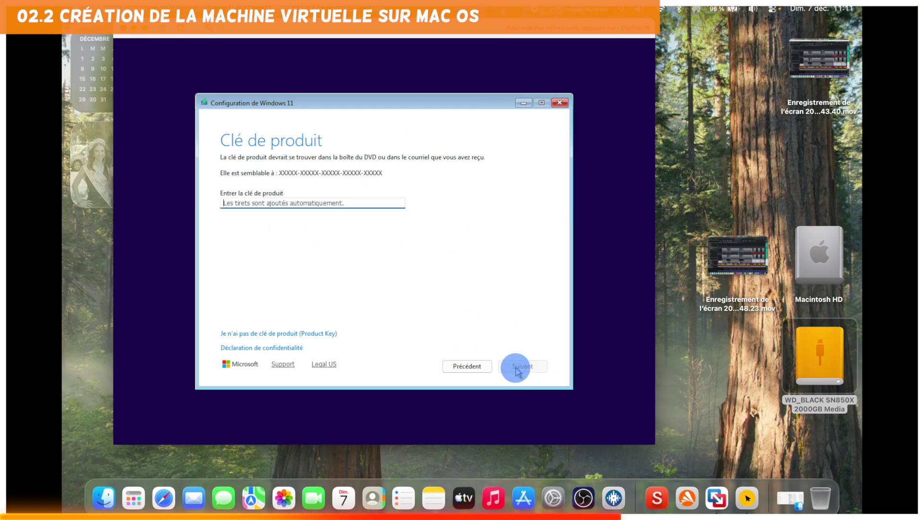
Skip the product key and choose the Windows 11 Famille Unilingue edition.
click(311, 334)
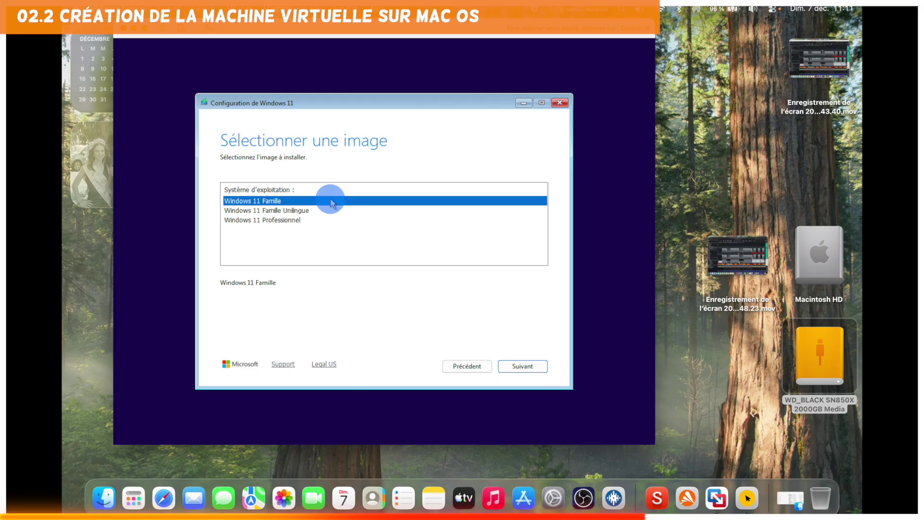
click(298, 212)
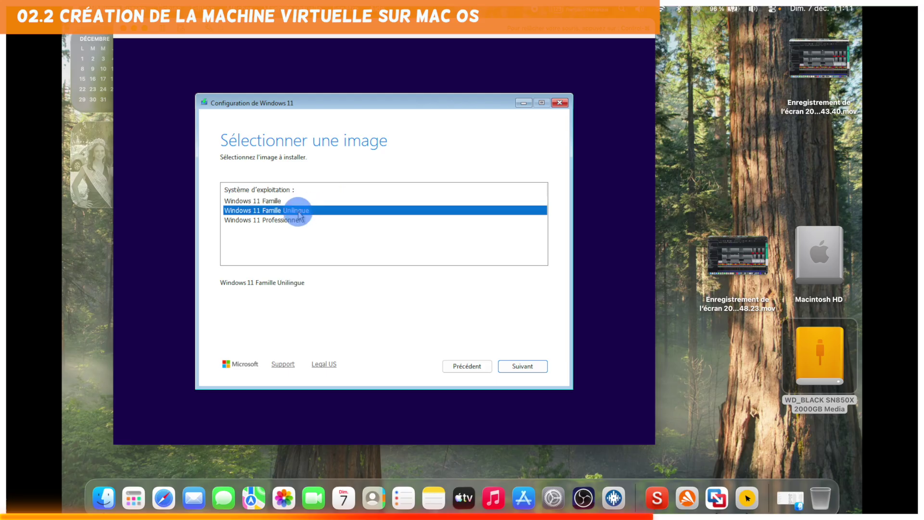
click(528, 368)
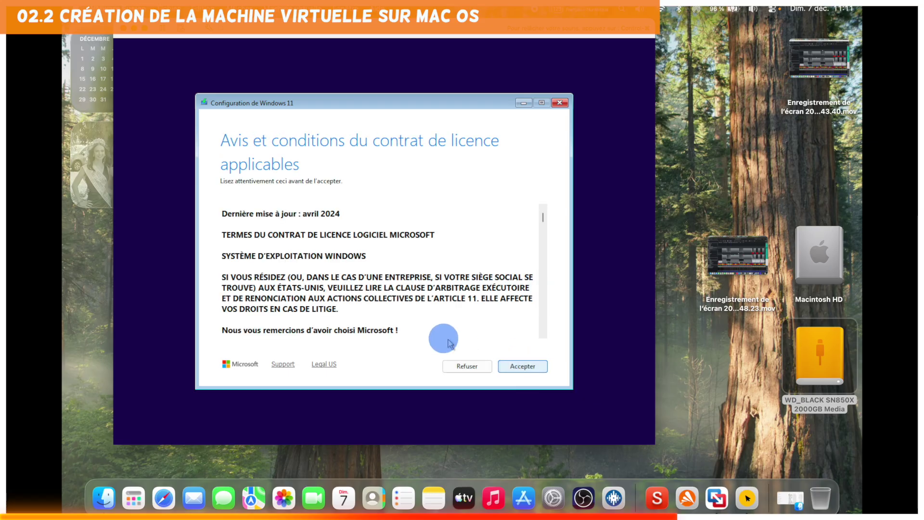
Accept the licence terms, select the unallocated 64 GB disk, and start the Windows 11 installation.
click(523, 366)
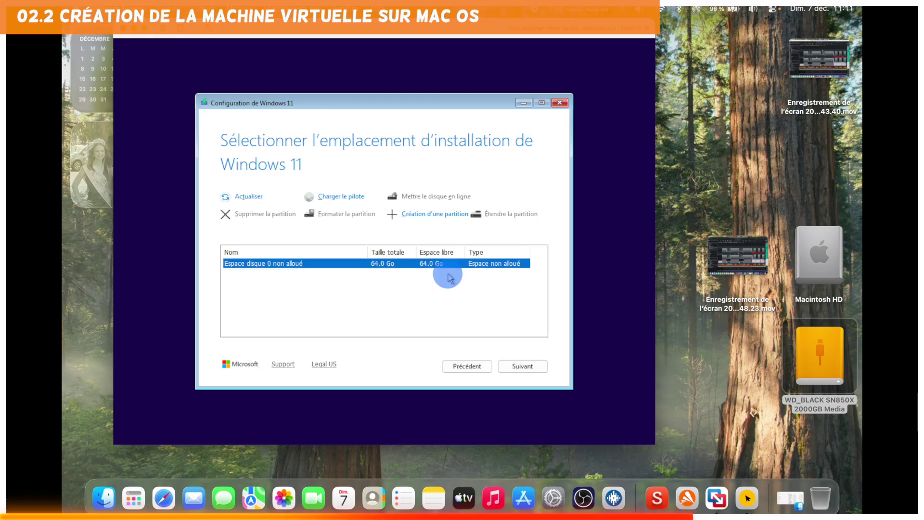
click(302, 265)
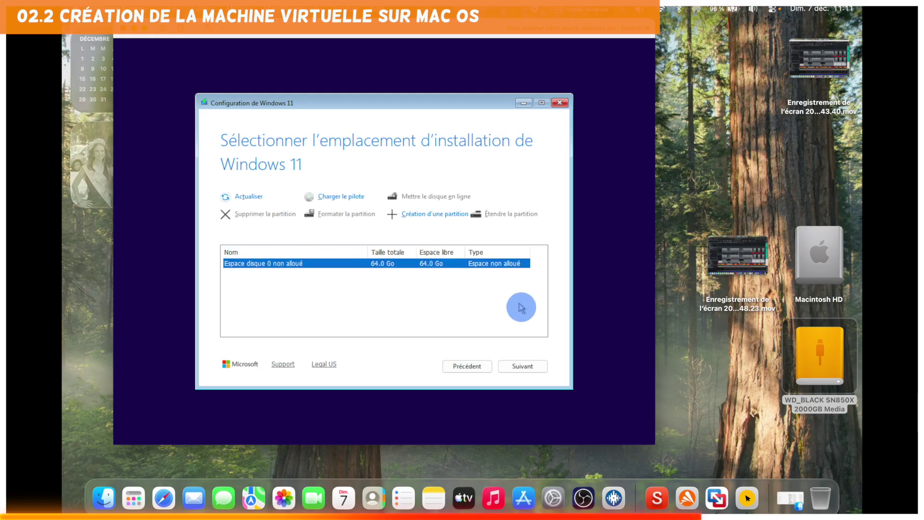
click(528, 369)
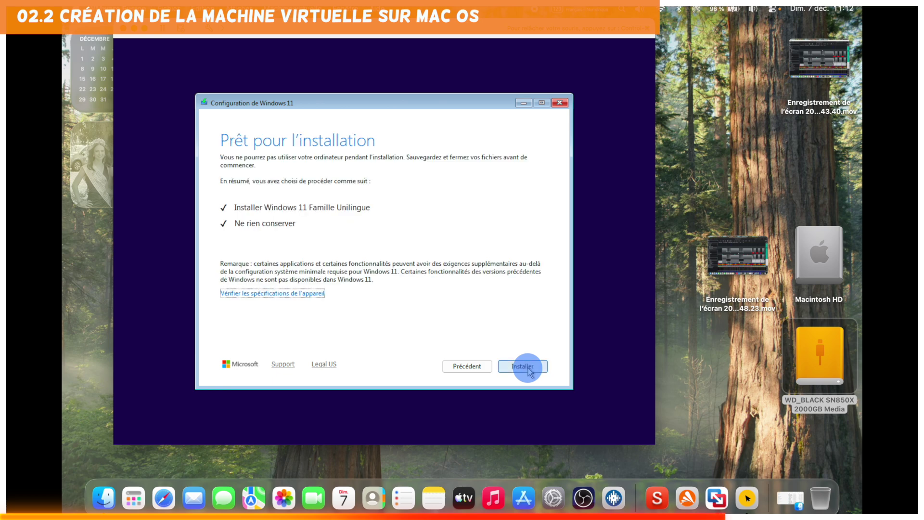
click(529, 367)
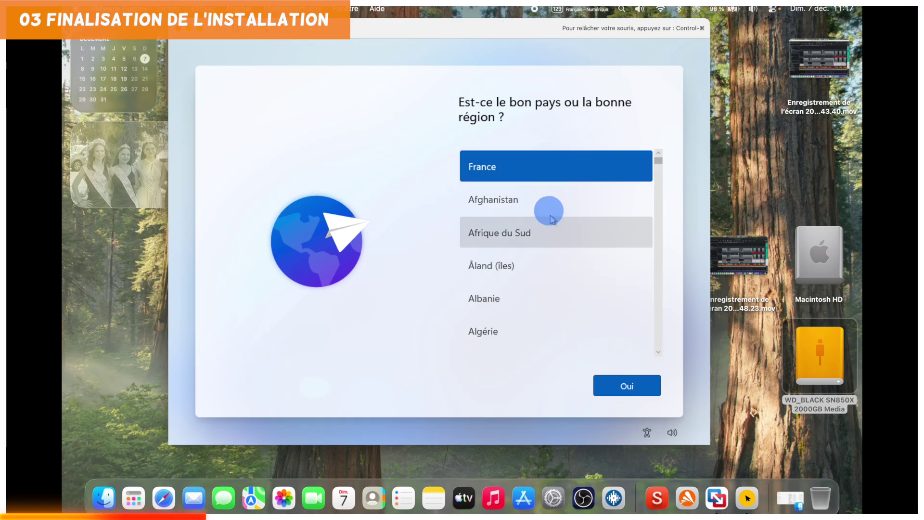
Confirm France and the Français AZERTY keyboard, skipping a second keyboard layout.
click(622, 386)
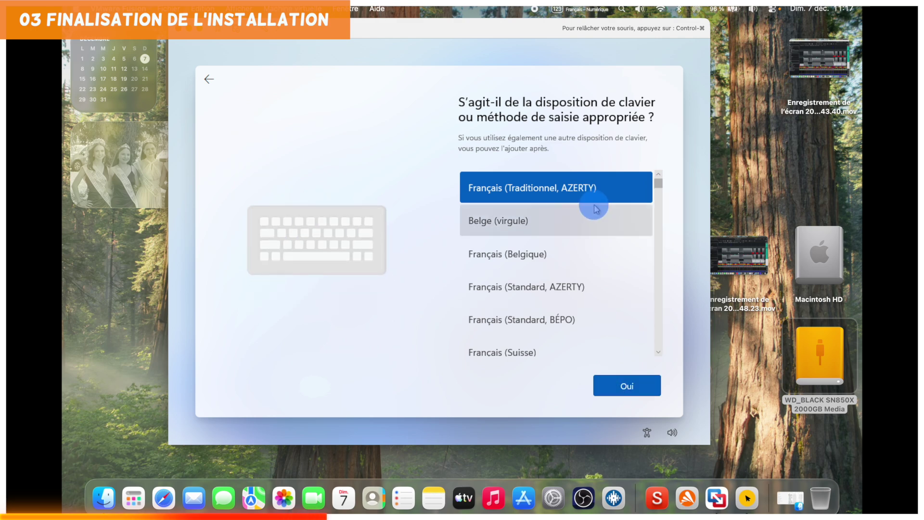
click(640, 390)
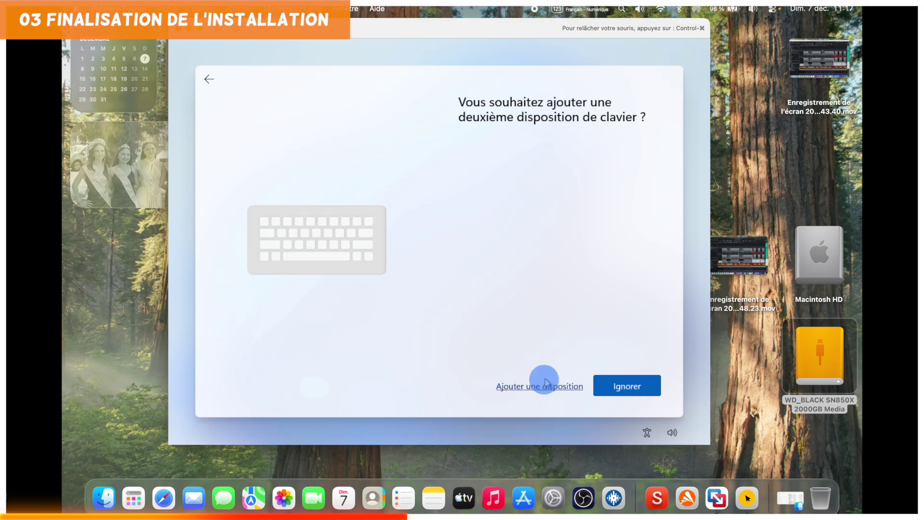
click(621, 387)
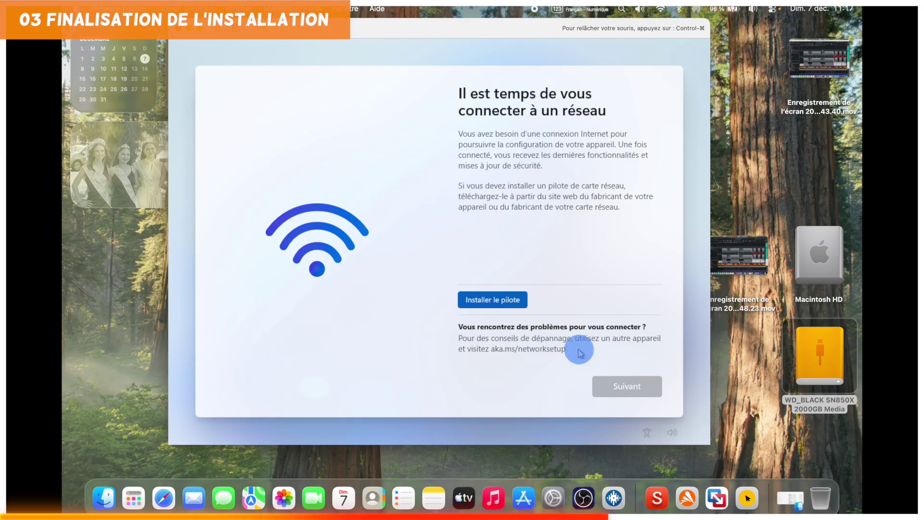
Mount the VMware Tools disc in the VM via Installation de VMware Tools.
click(505, 305)
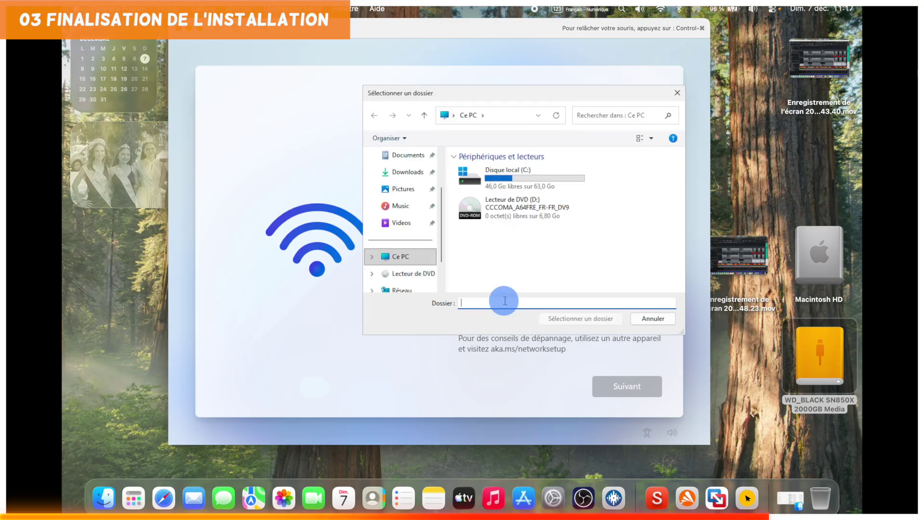
click(648, 319)
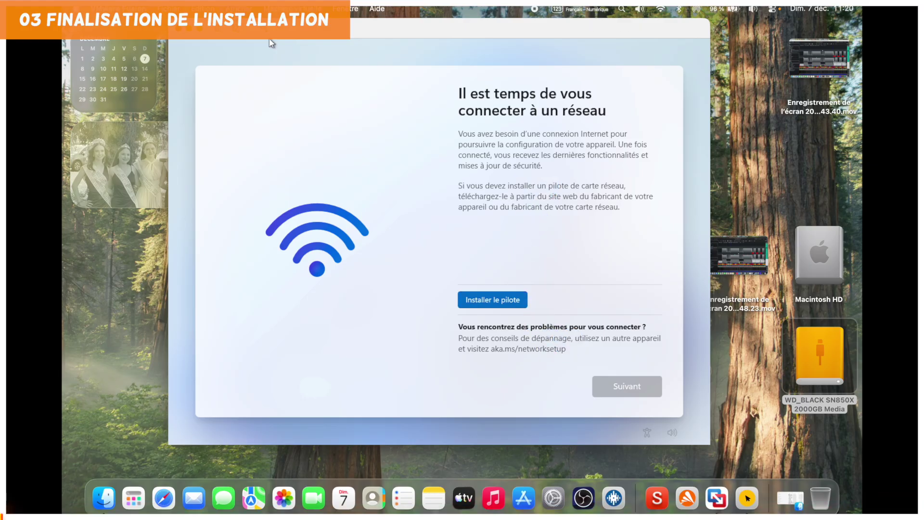
click(286, 9)
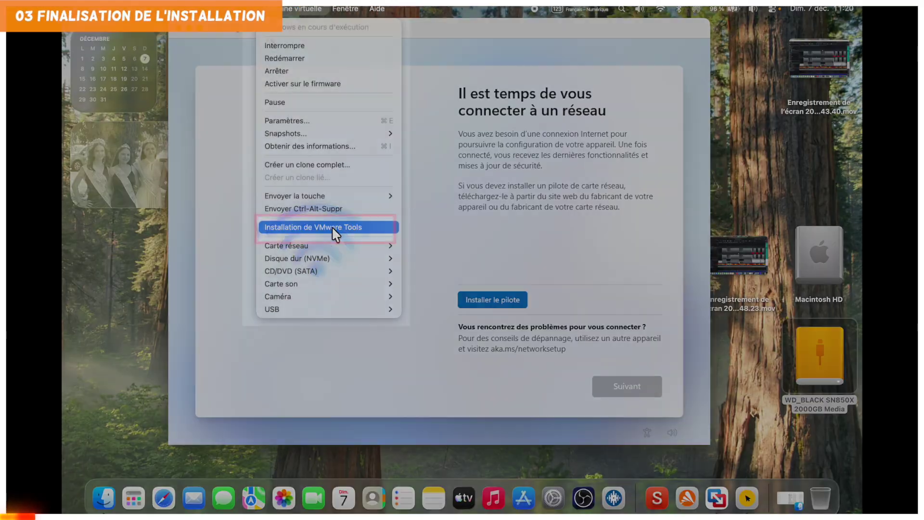
click(331, 227)
click(472, 271)
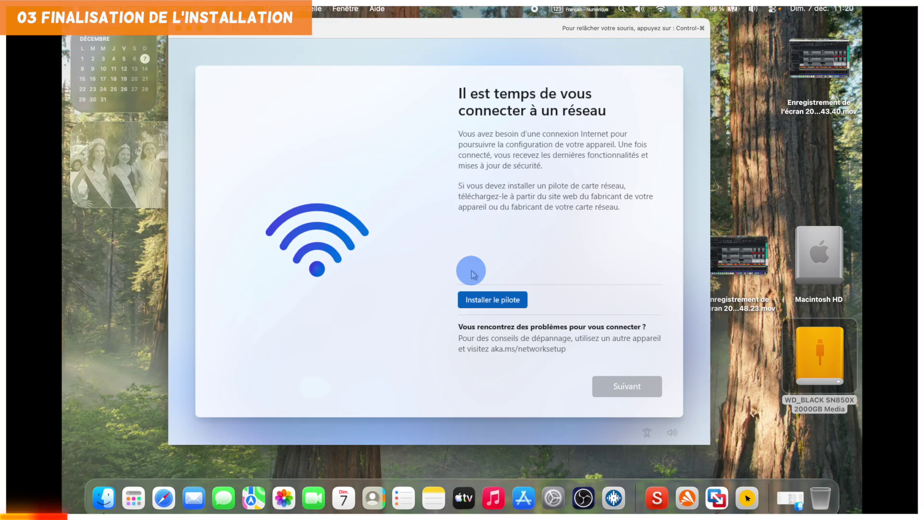
Install the network driver from the VMware Tools DVD and continue once connected.
click(496, 303)
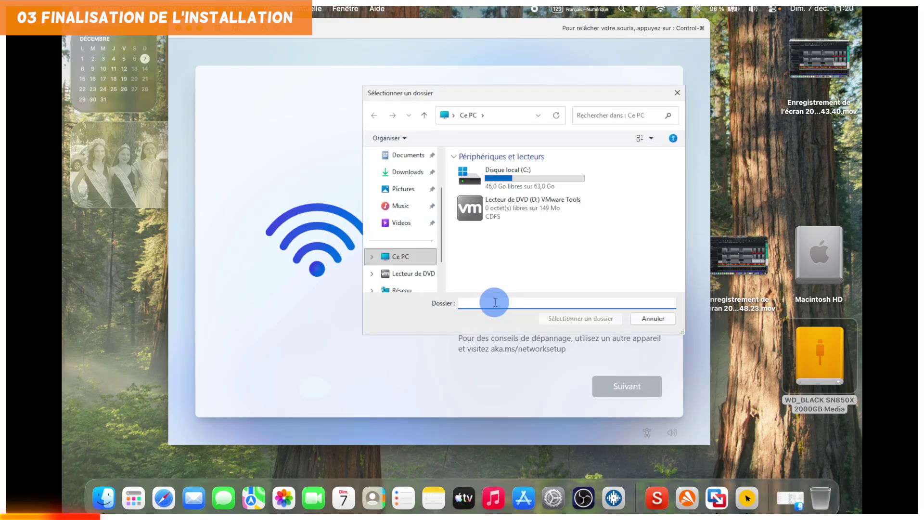
click(515, 210)
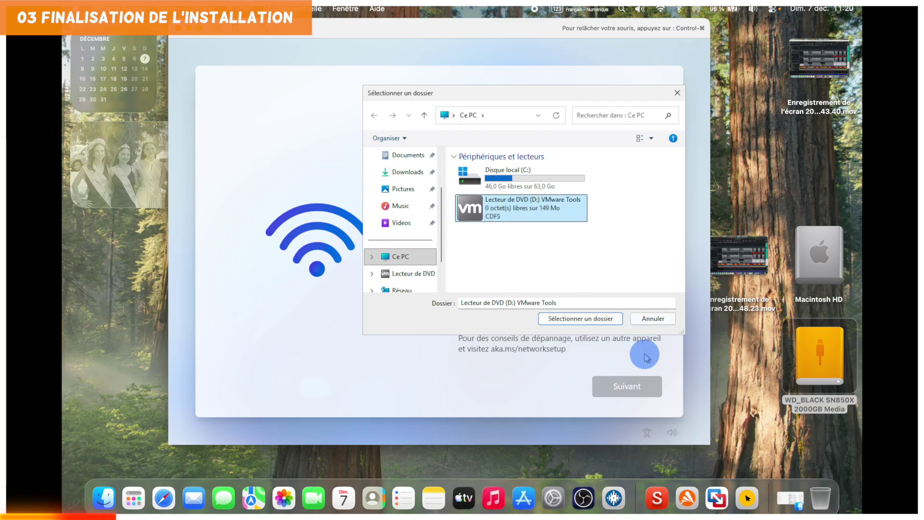
click(607, 319)
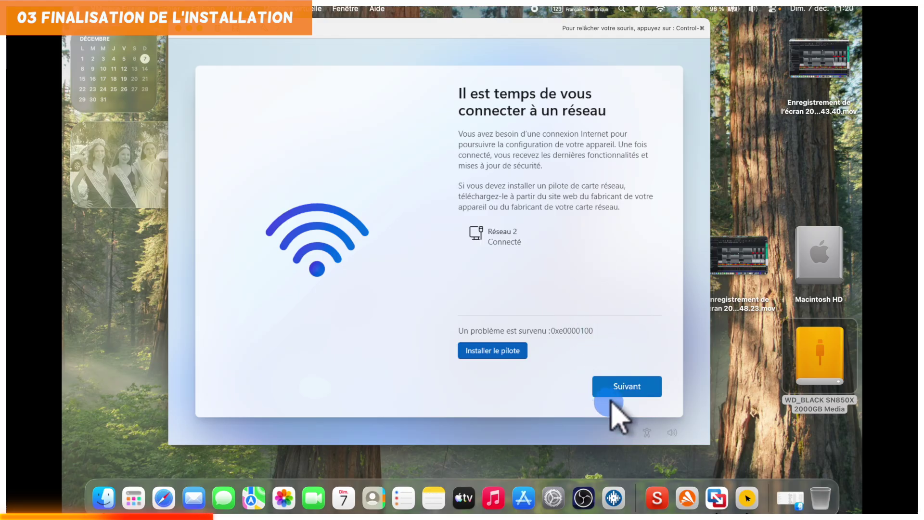
click(619, 385)
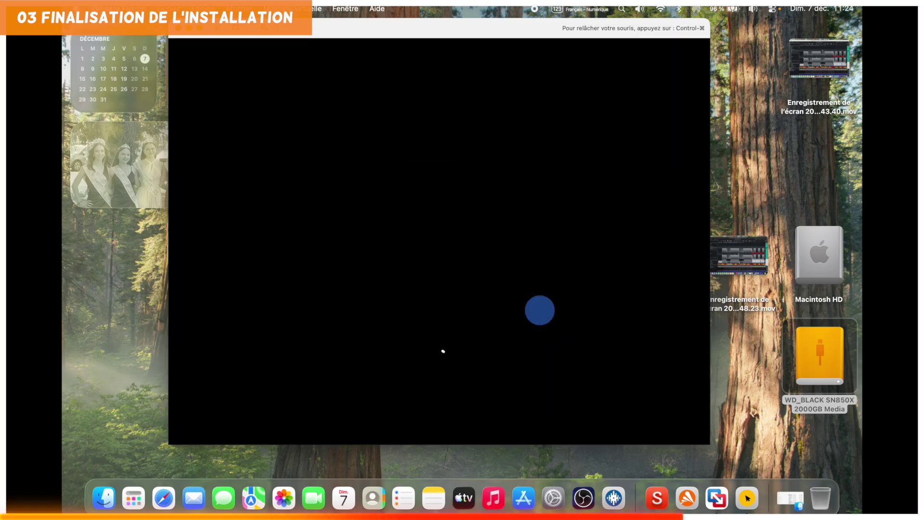
Name the device VenBox1 and sign in with the Microsoft account e-mail.
text(VenBox1)
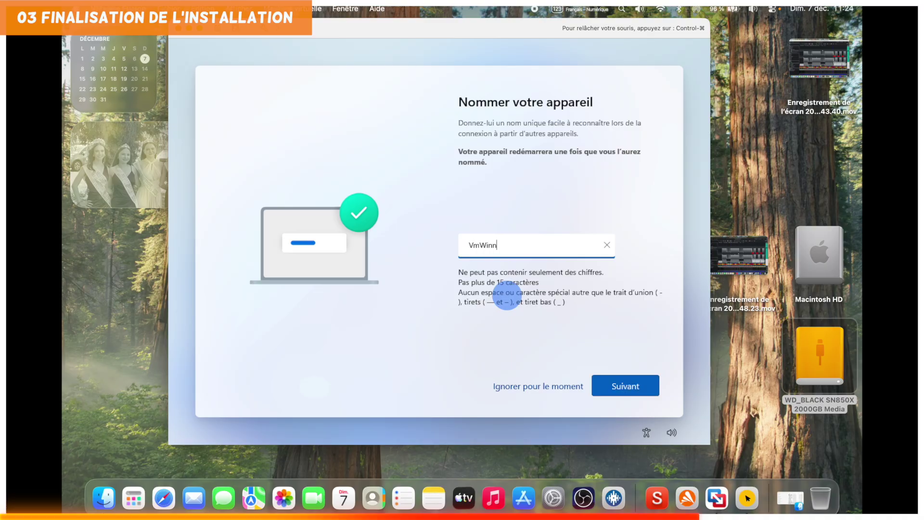
click(625, 385)
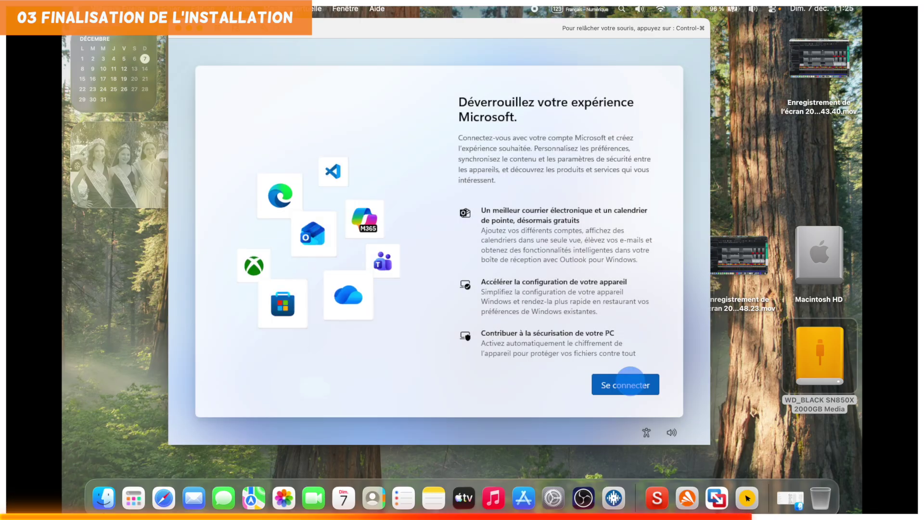
scroll(660, 289, down, 5)
click(621, 385)
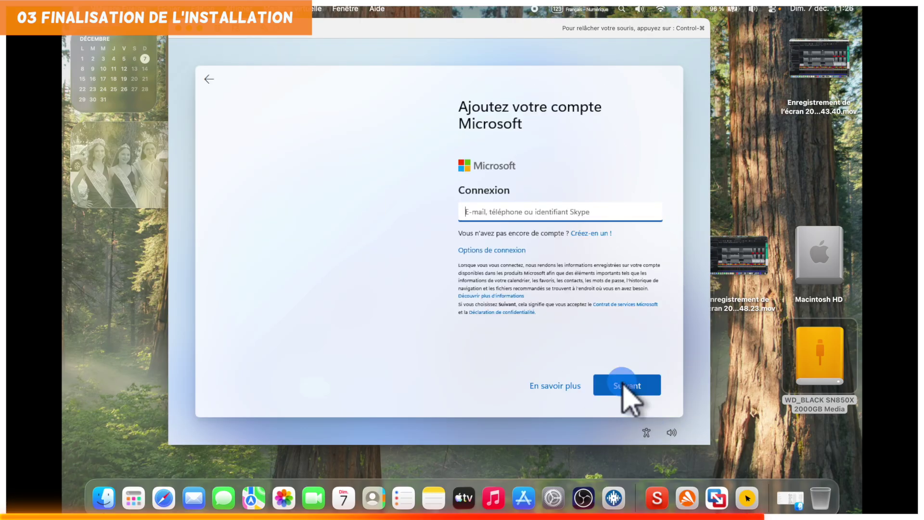
click(501, 252)
click(626, 383)
click(499, 210)
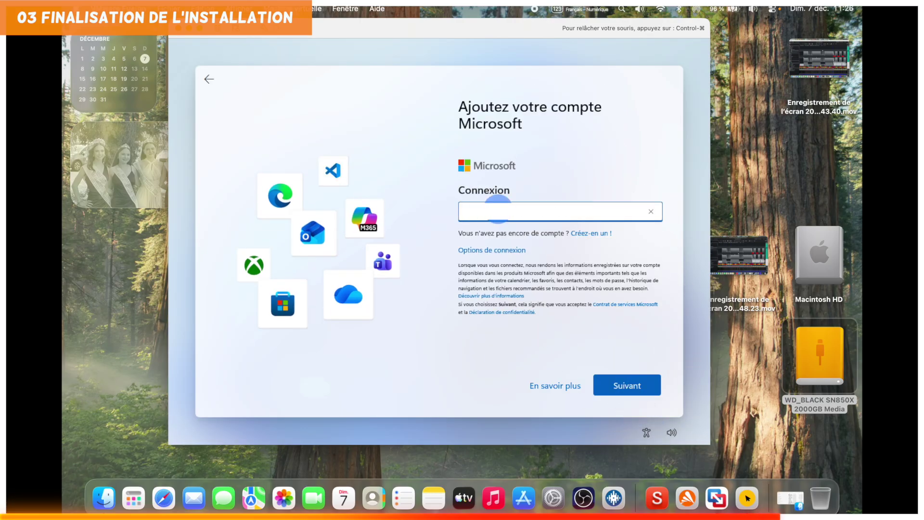
click(628, 385)
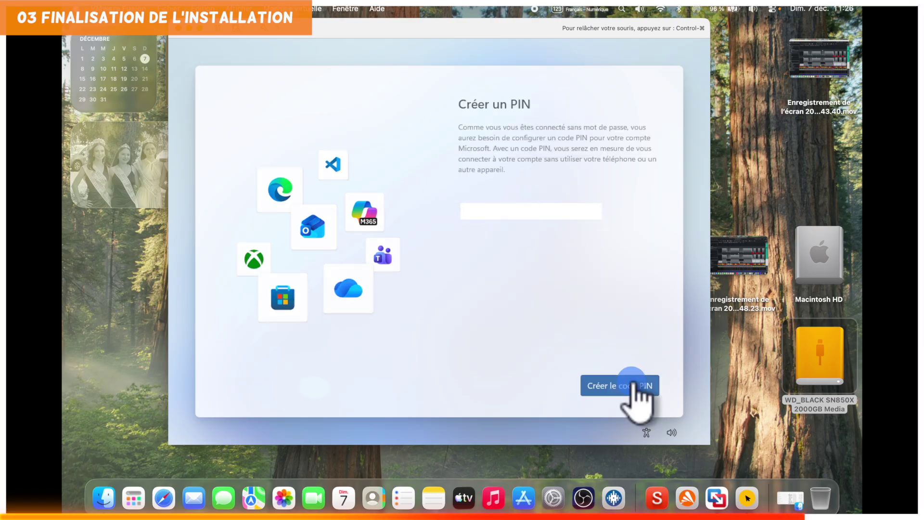
Set up and confirm a Windows sign-in PIN.
click(633, 382)
text(••••)
key(Tab)
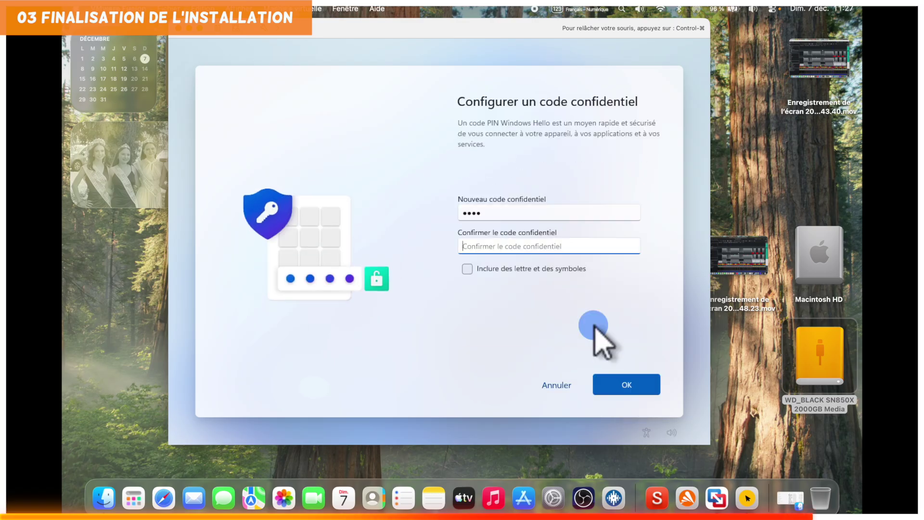
text(••••)
click(630, 382)
Refuse location access, optional diagnostic data and handwriting data sharing.
click(575, 318)
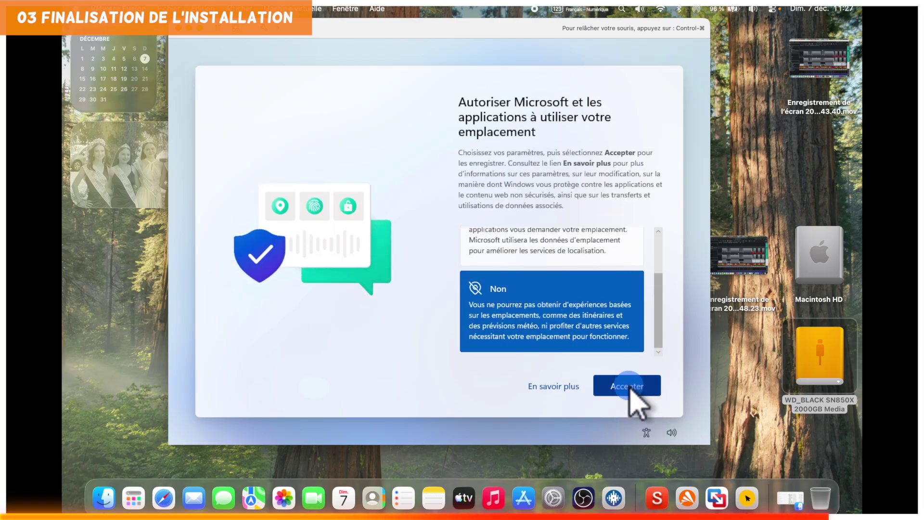
click(627, 384)
click(619, 355)
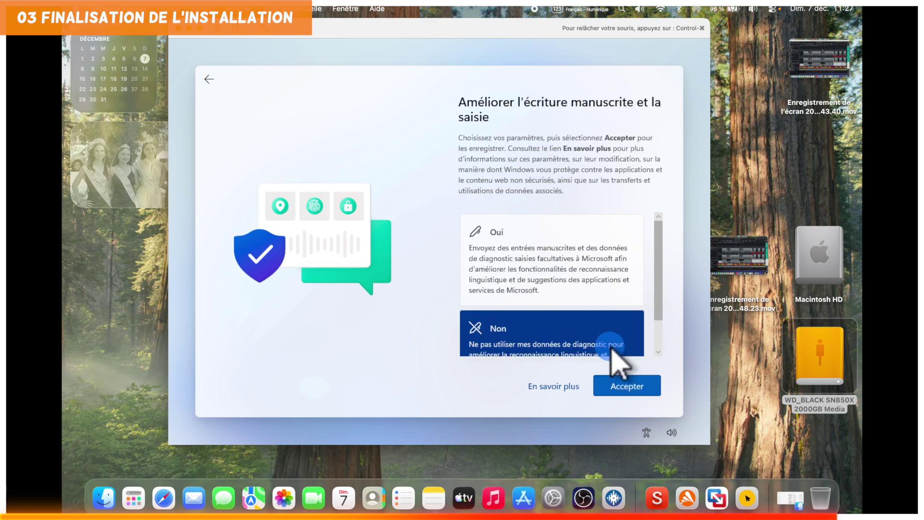
click(629, 386)
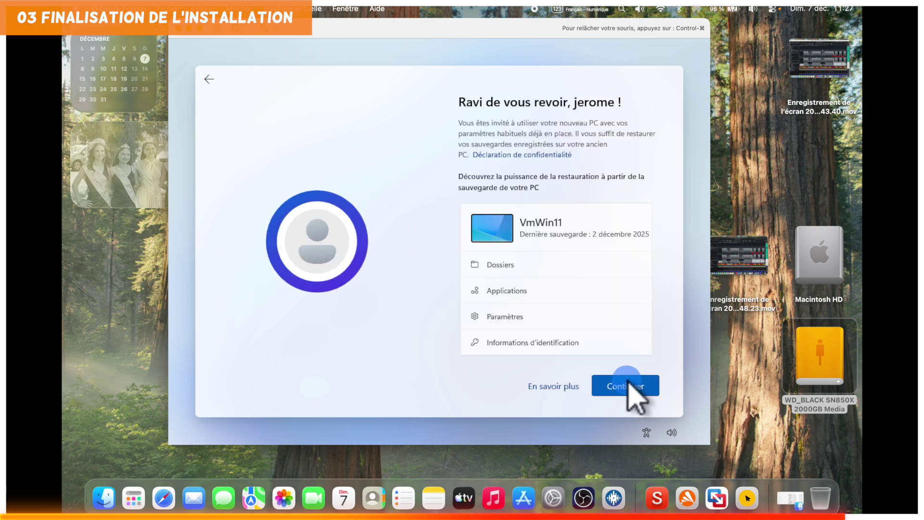
Set the machine up as a new PC instead of restoring from another.
click(574, 235)
click(511, 387)
click(516, 377)
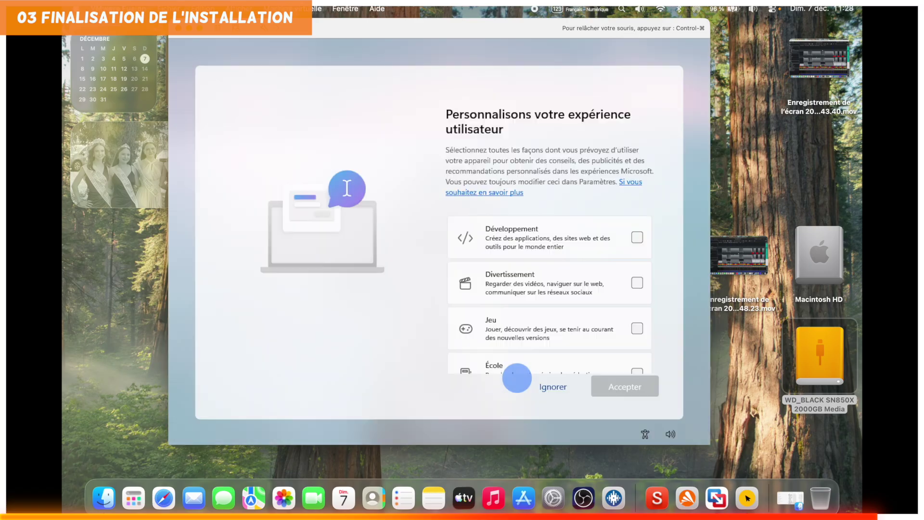
Choose Créativité as the usage category and skip linking a mobile phone.
click(636, 283)
click(638, 242)
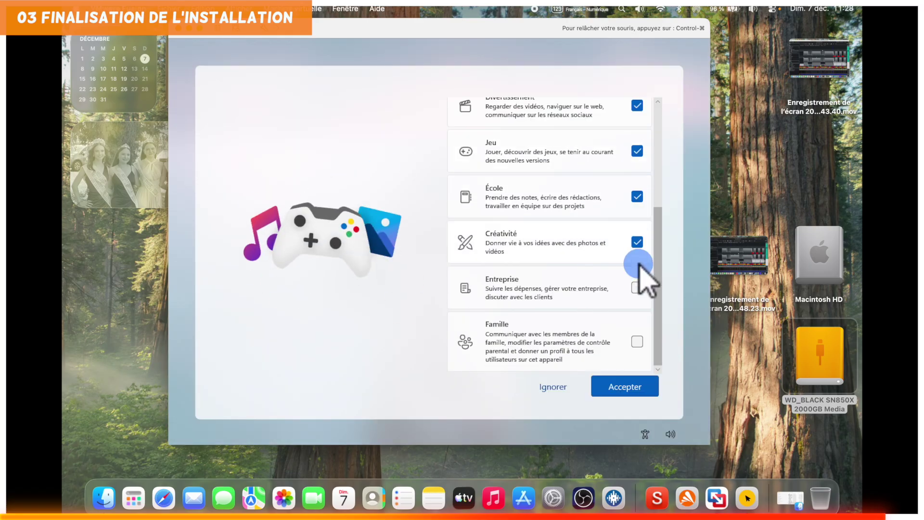
click(625, 386)
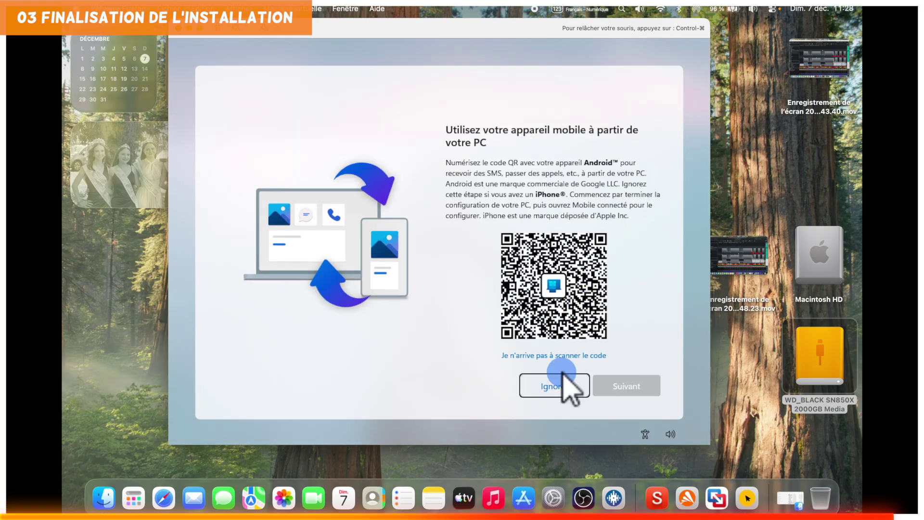
click(566, 387)
Skip importing browser data and decline the Microsoft 365 offers.
click(530, 281)
click(626, 382)
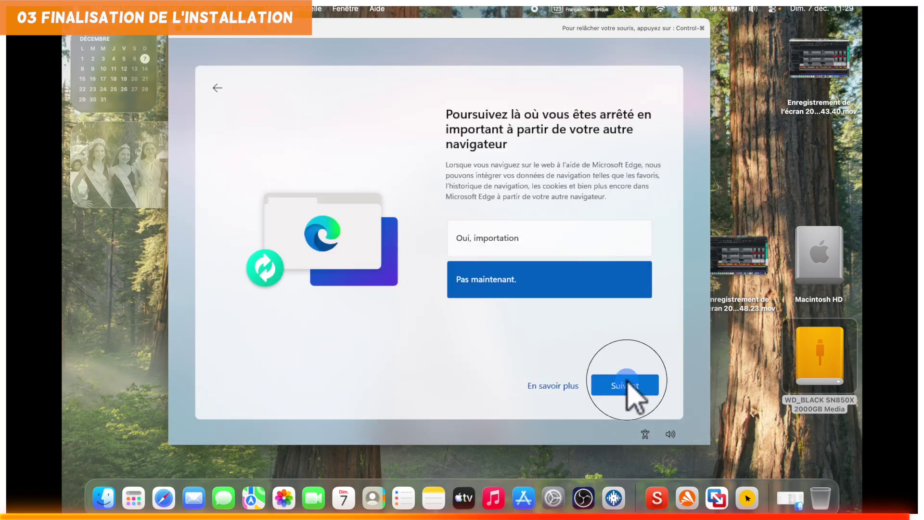
click(546, 384)
click(619, 392)
click(621, 391)
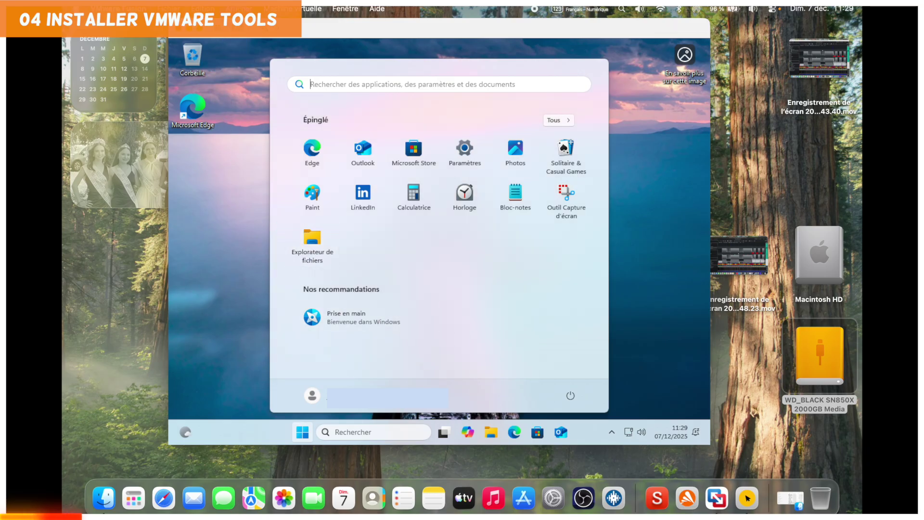
Return to Windows and show the VMware Tools DVD (D:) contents in File Explorer.
click(289, 13)
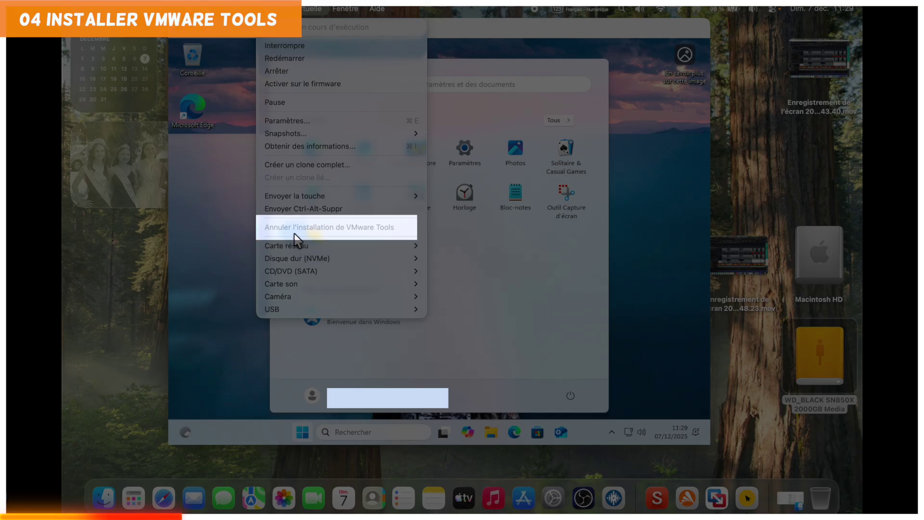
click(236, 244)
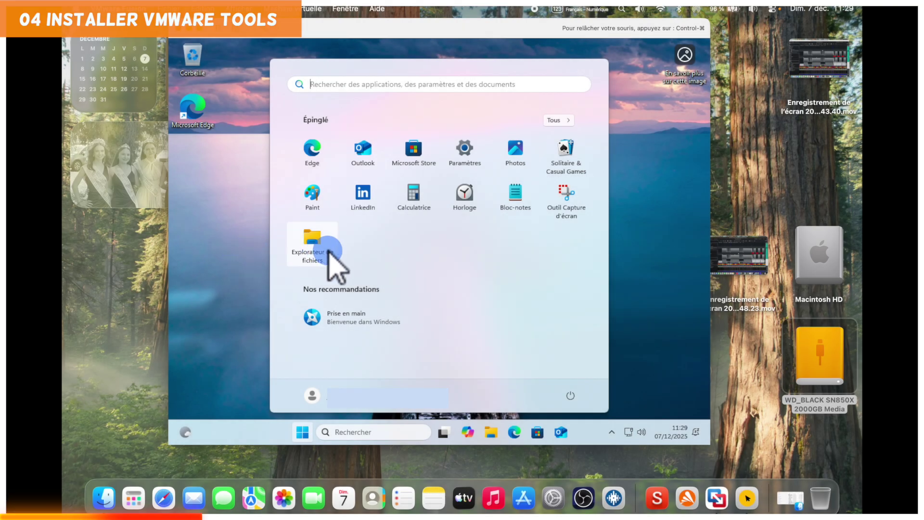
click(312, 241)
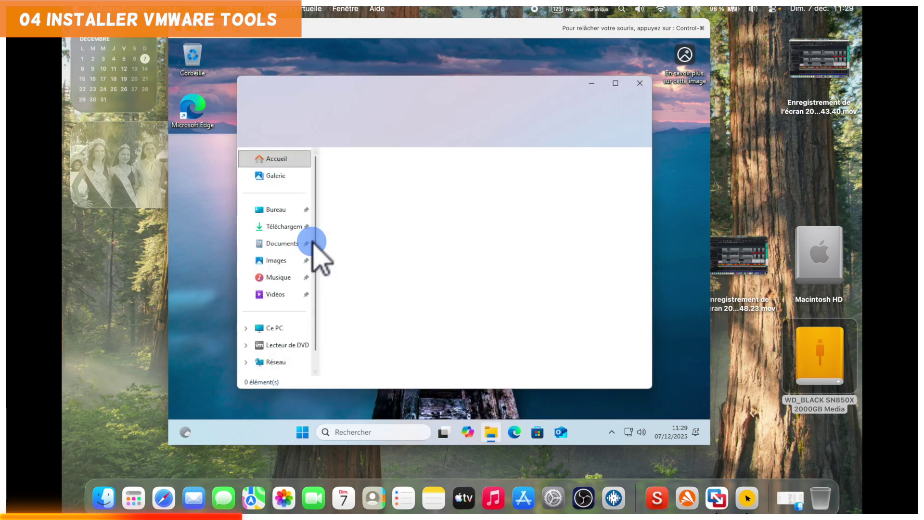
click(296, 344)
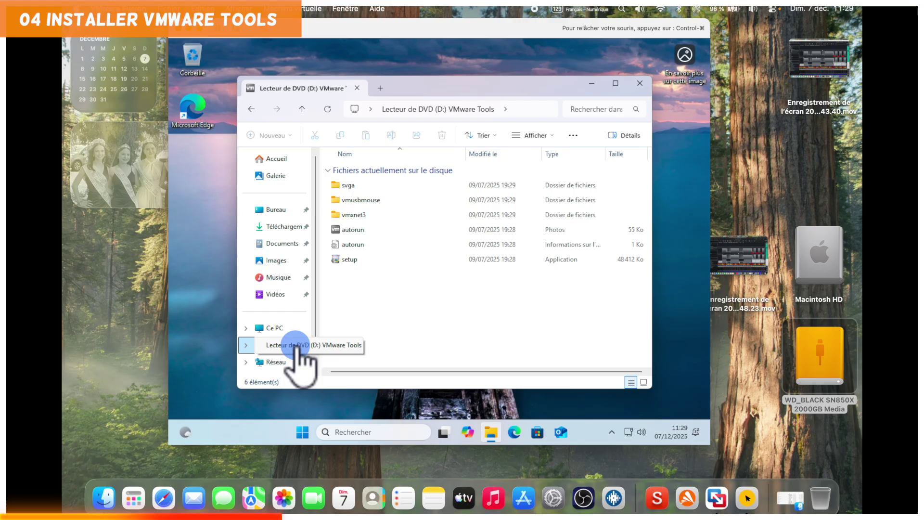
click(353, 230)
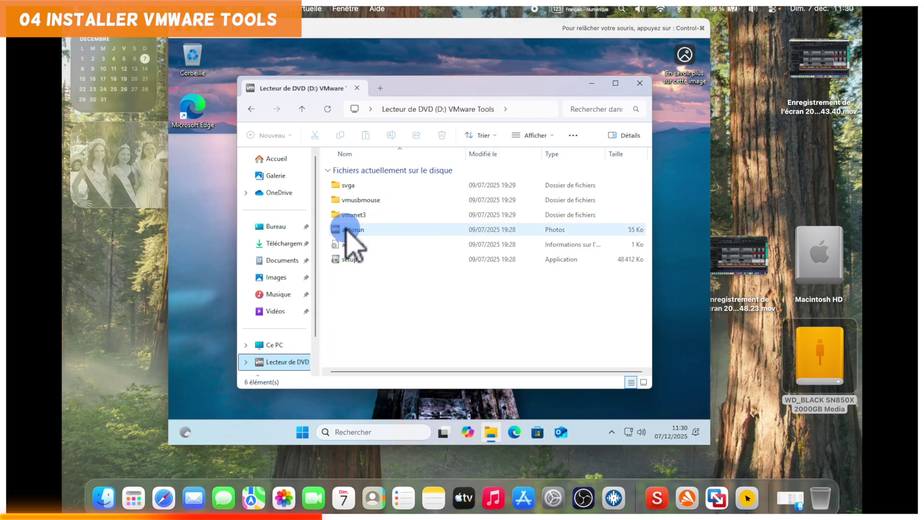
Close the autorun image viewer and Store promotion, then launch the VMware Tools setup.
click(347, 229)
double_click(347, 230)
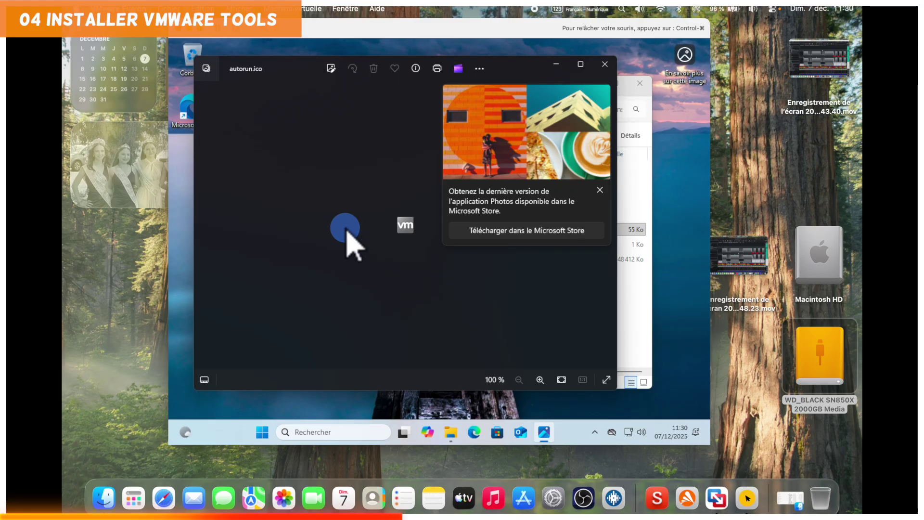
click(600, 189)
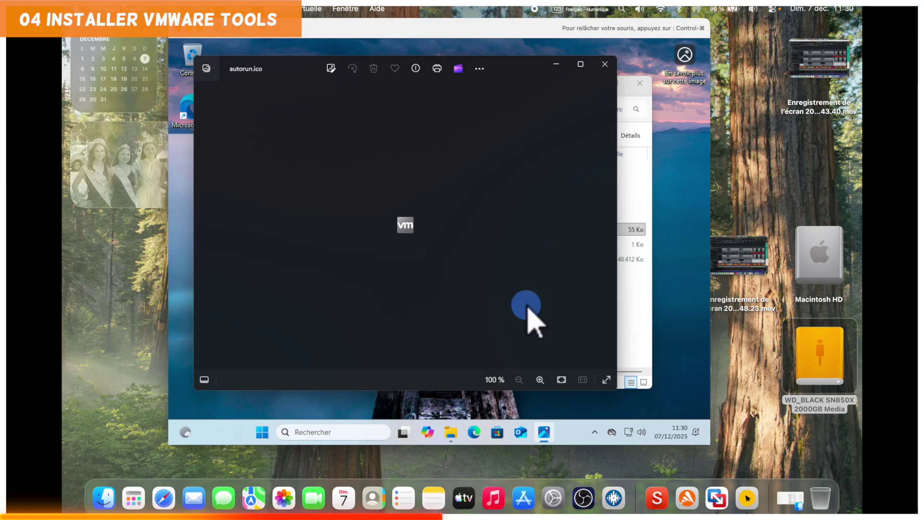
click(605, 64)
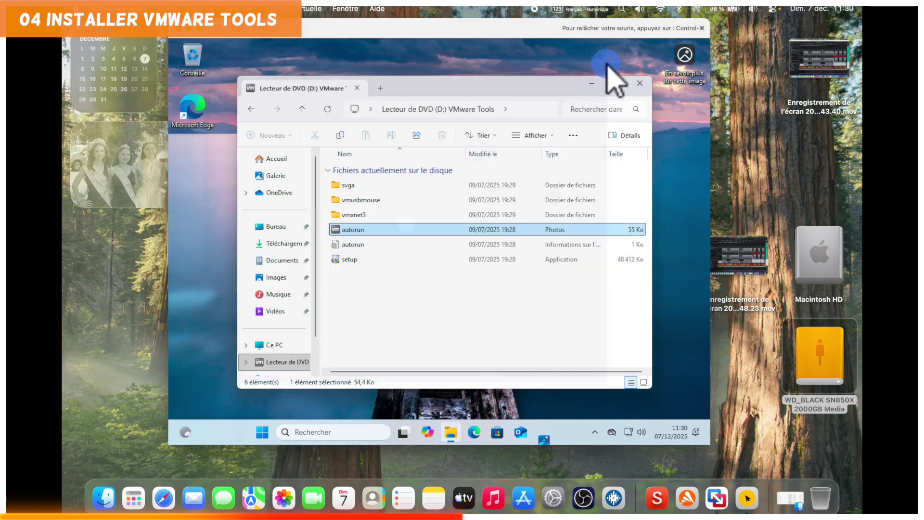
double_click(376, 259)
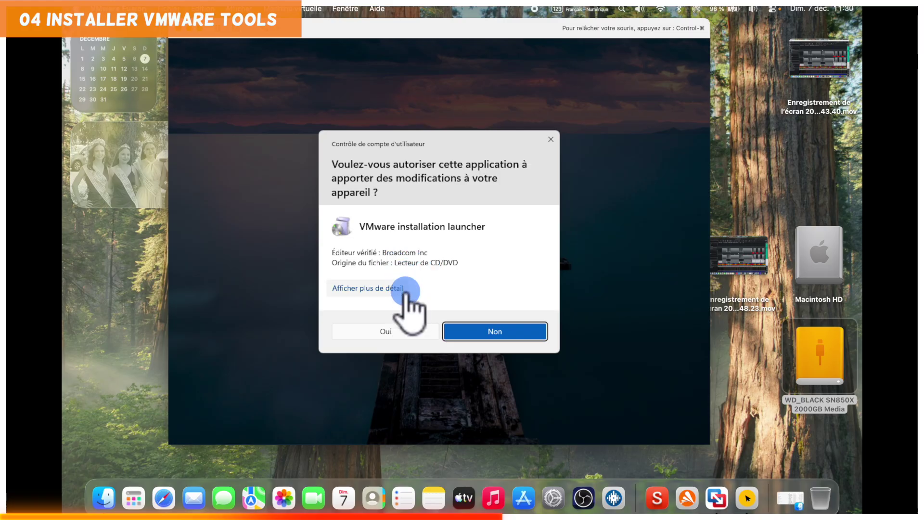
Approve UAC and run the VMware Tools wizard with the Complète installation type.
click(412, 334)
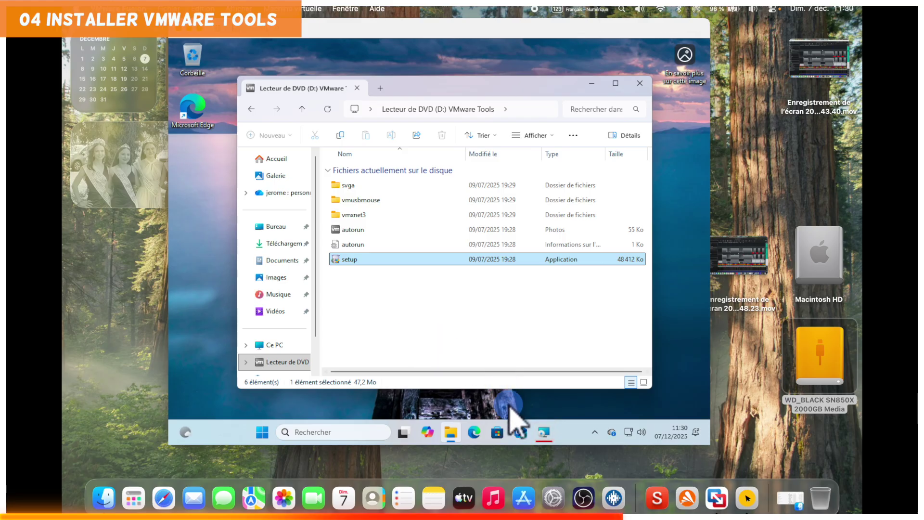
click(544, 432)
click(494, 316)
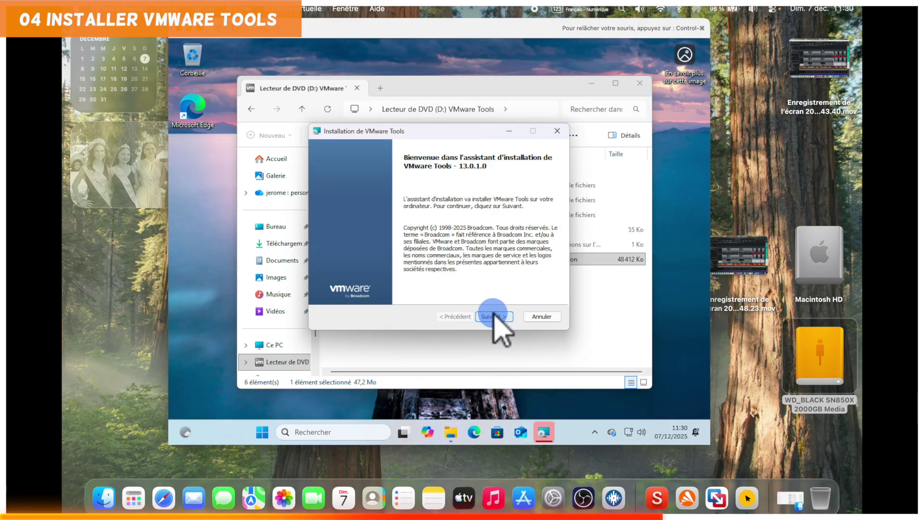
click(494, 314)
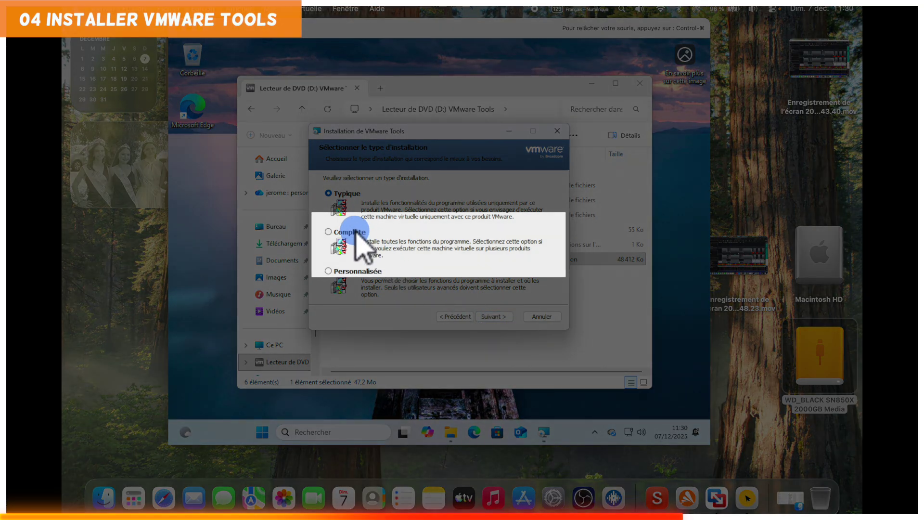
click(350, 233)
click(489, 317)
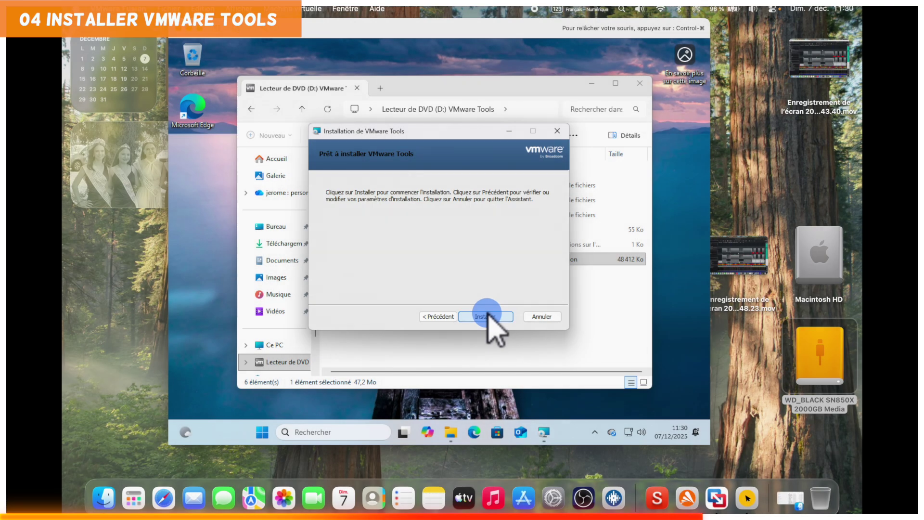
click(496, 316)
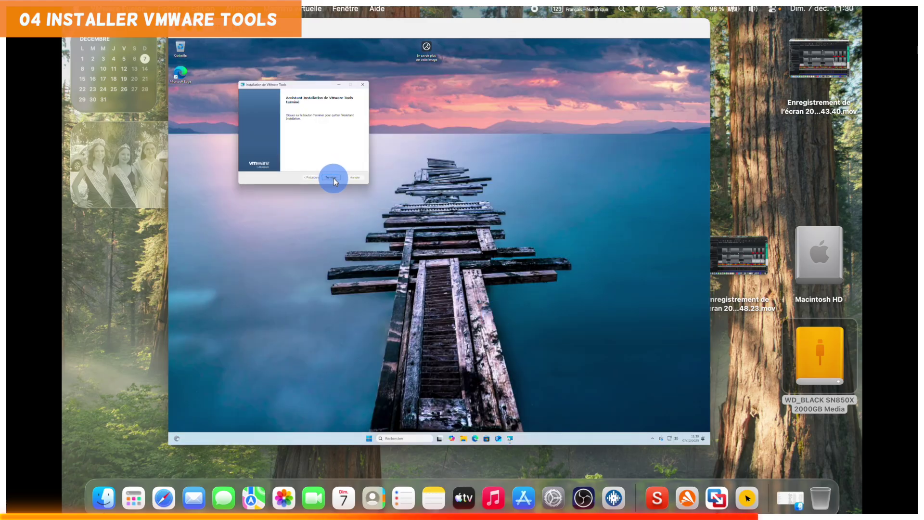
Finish the VMware Tools wizard, restart Windows, sign back in with the PIN, and start a web search.
click(333, 178)
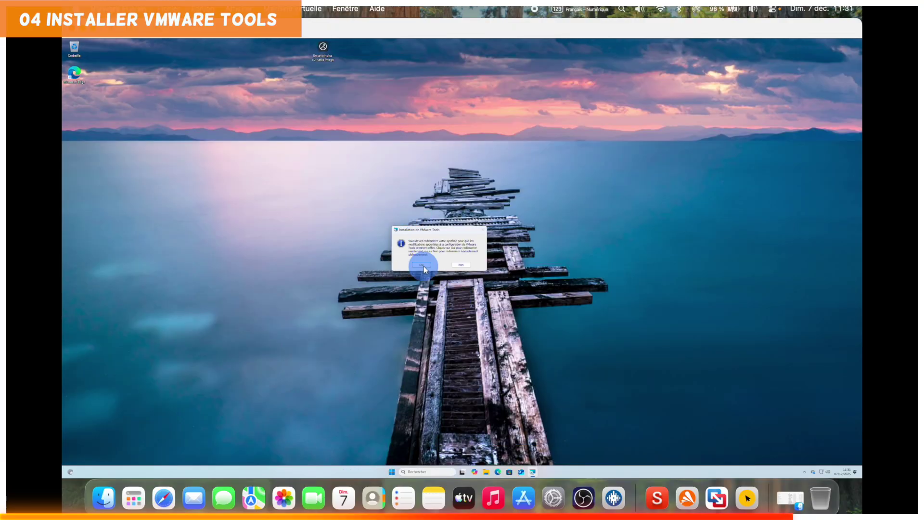
click(424, 265)
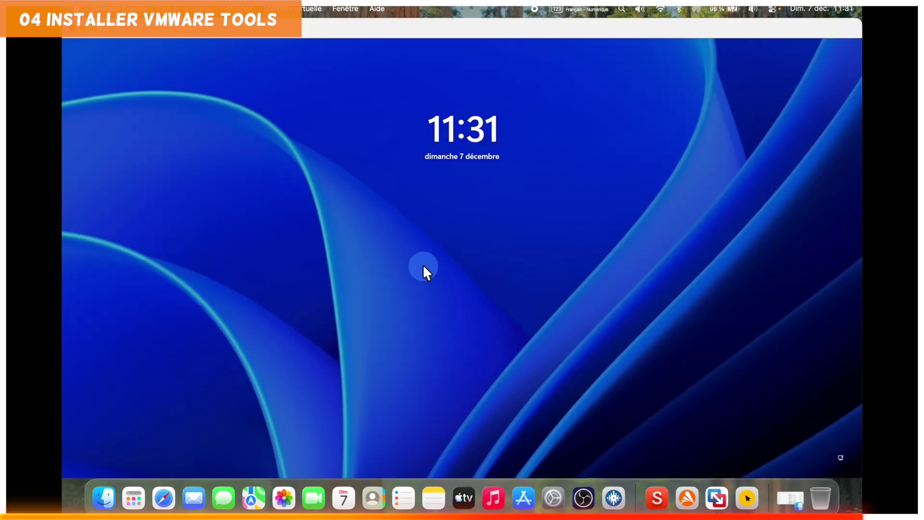
click(470, 294)
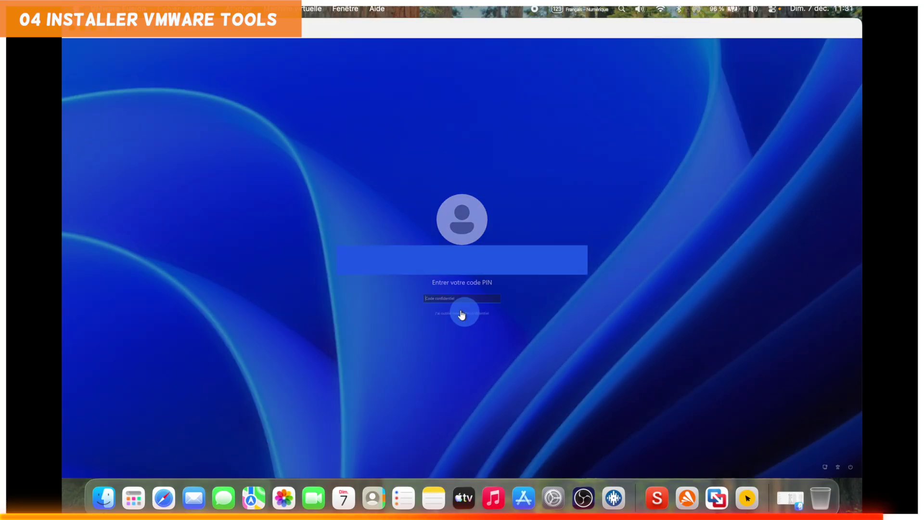
click(444, 297)
text(••••)
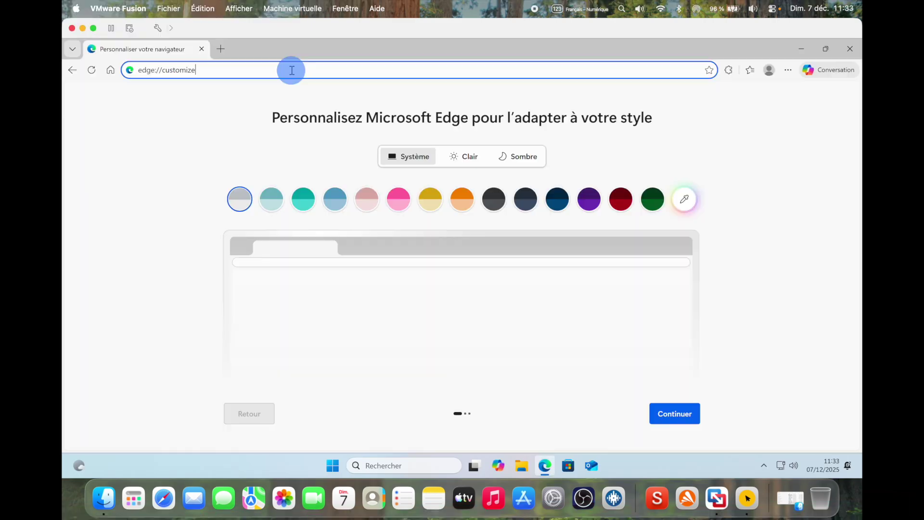
click(292, 71)
Search 'chamsys', open MagicQ Software, confirm the Français region, and download the Windows version.
text(cha)
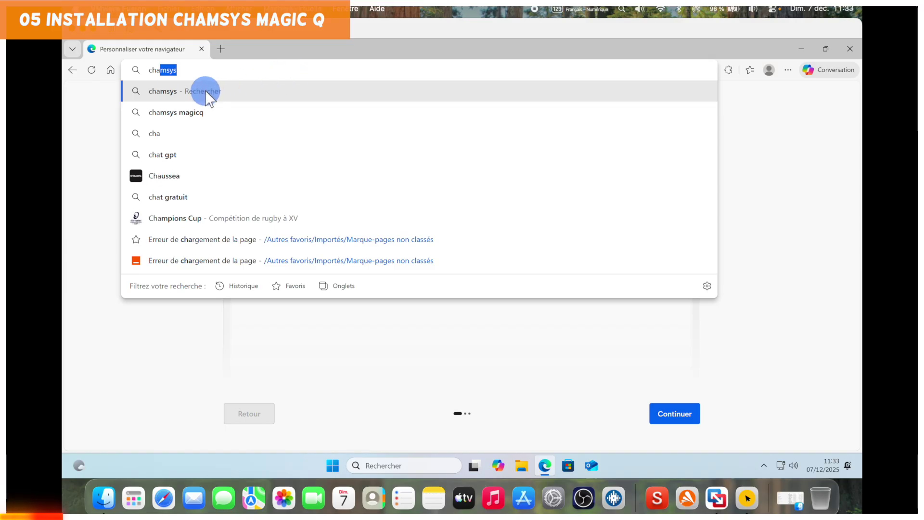
click(205, 91)
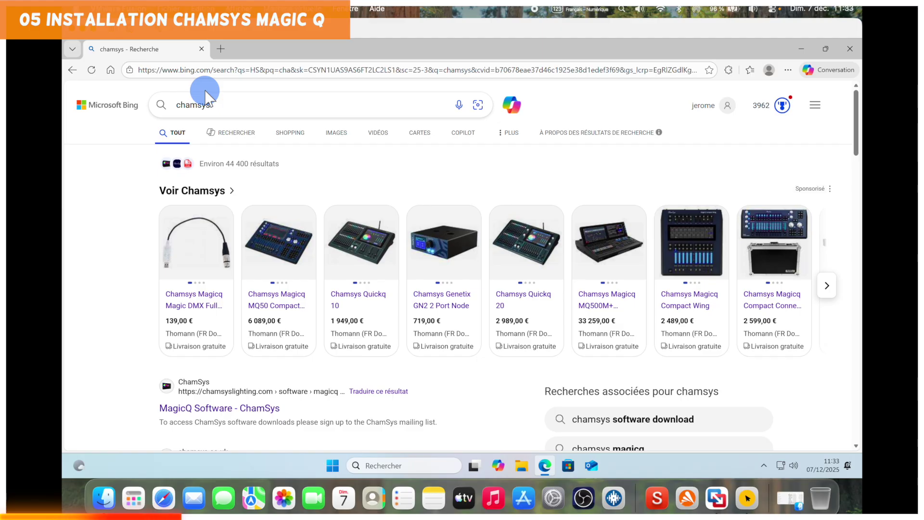
click(232, 409)
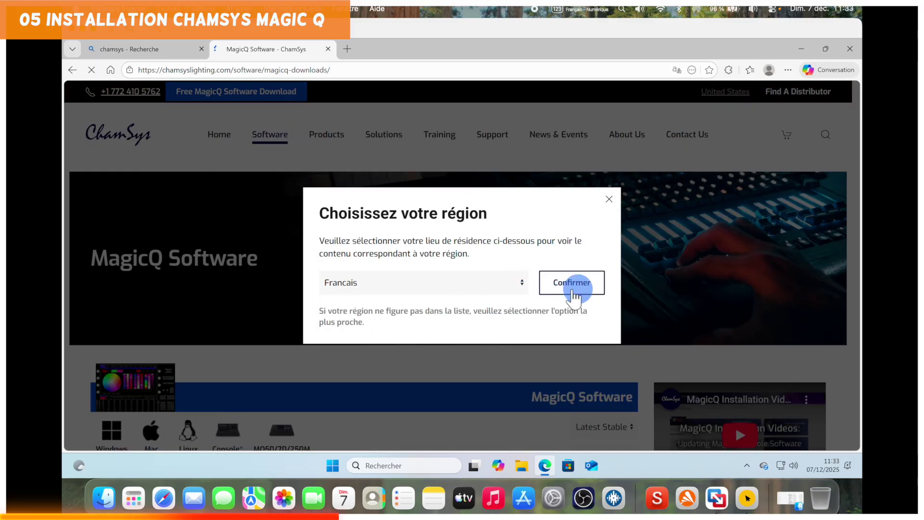
click(577, 289)
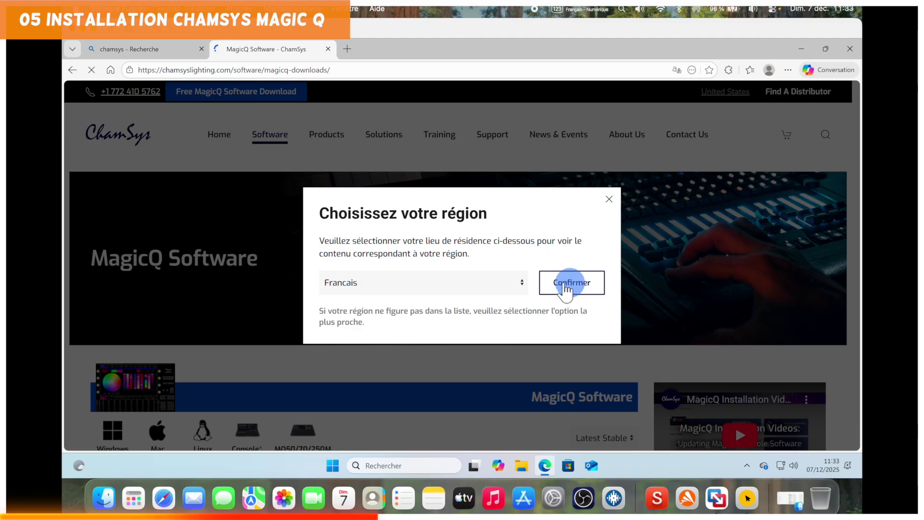
click(565, 289)
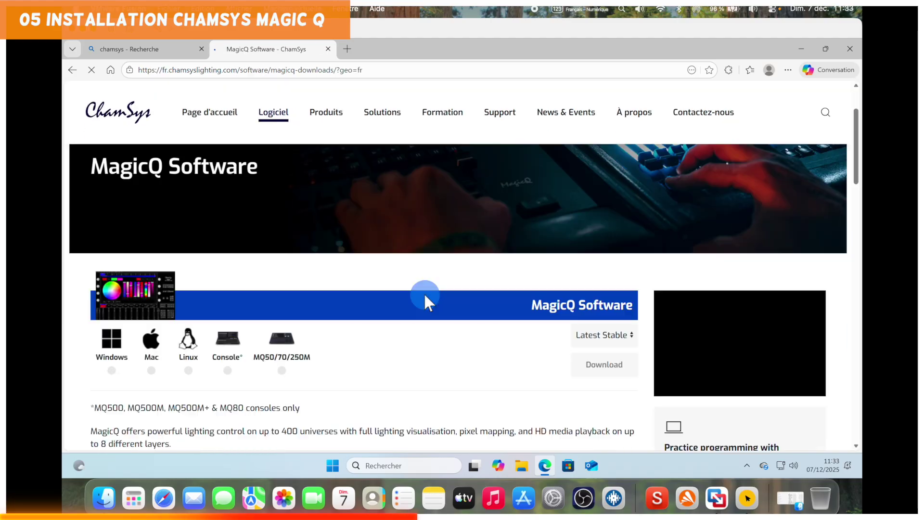
scroll(426, 296, down, 3)
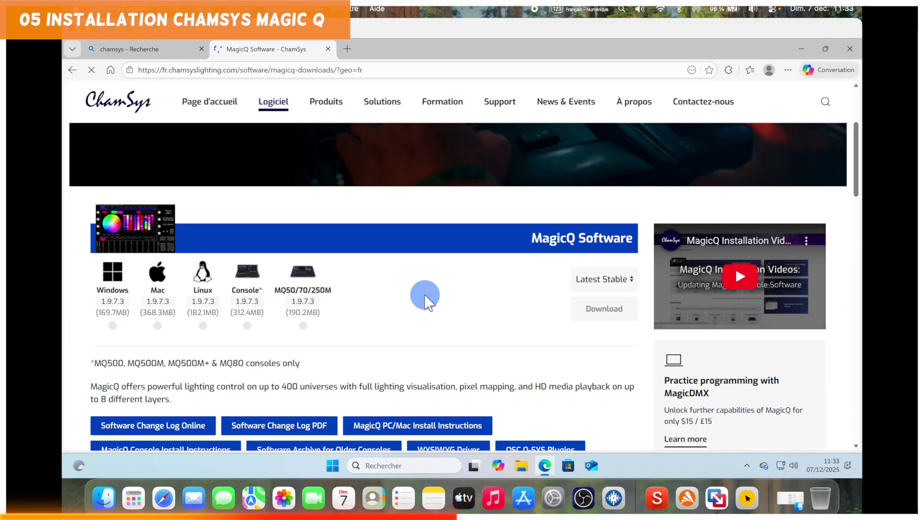
click(110, 326)
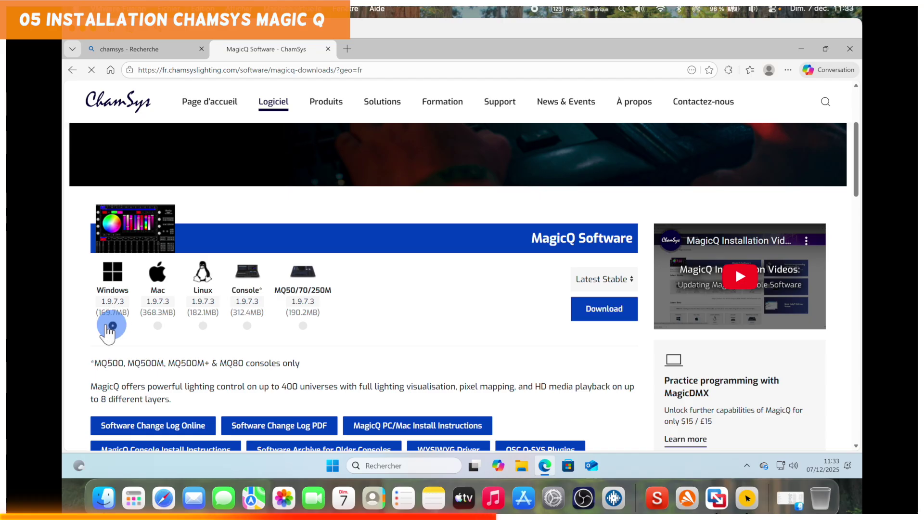
click(610, 311)
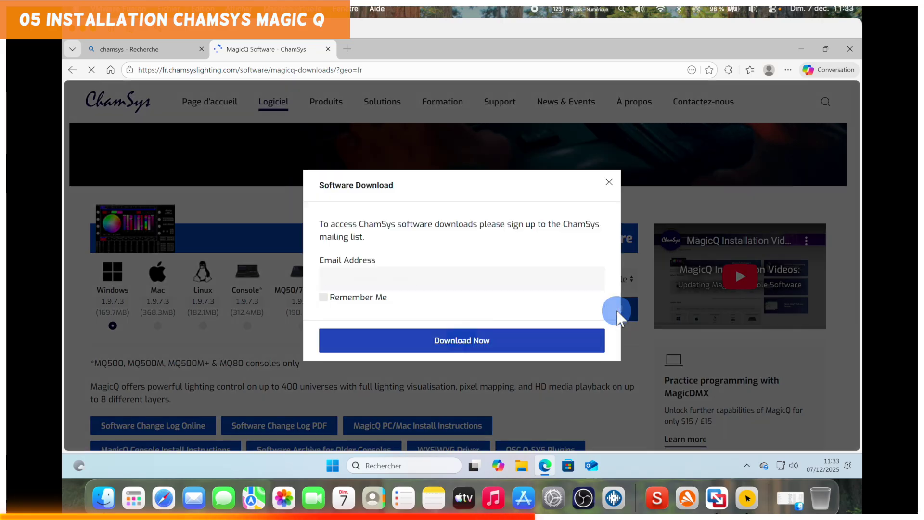
click(496, 337)
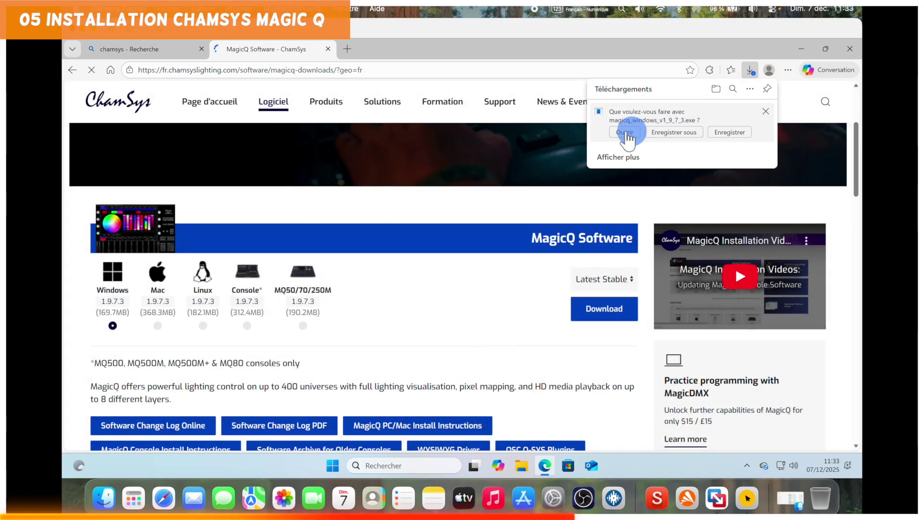
Run the MagicQ PC installer, accept the licence, install to the default folder, and close it.
click(627, 133)
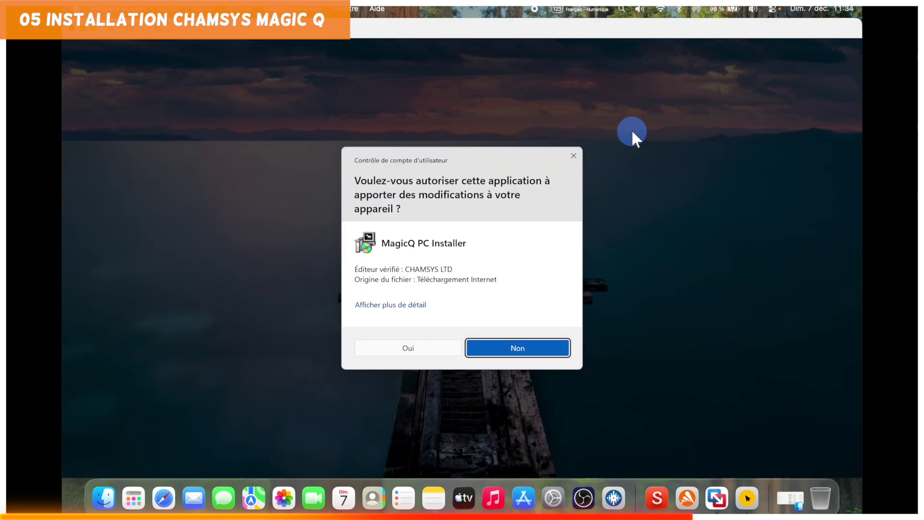
click(408, 348)
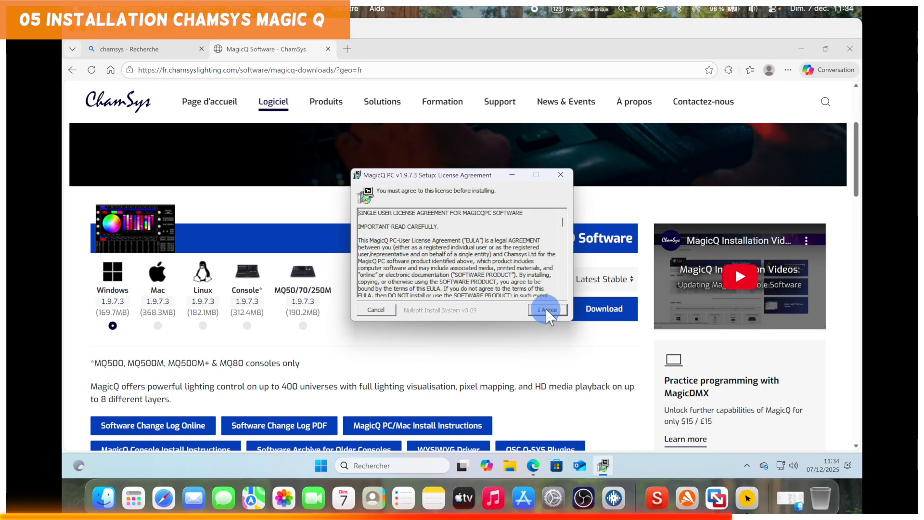
click(546, 309)
click(545, 308)
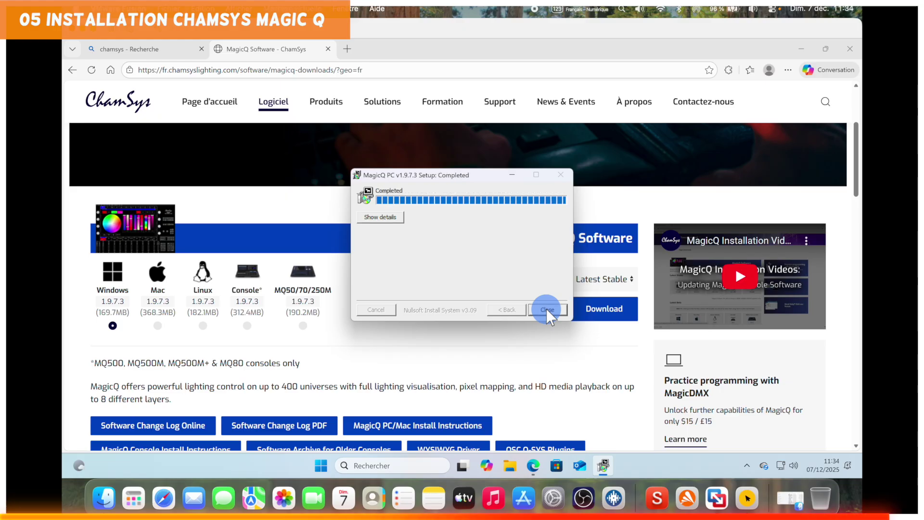
click(547, 309)
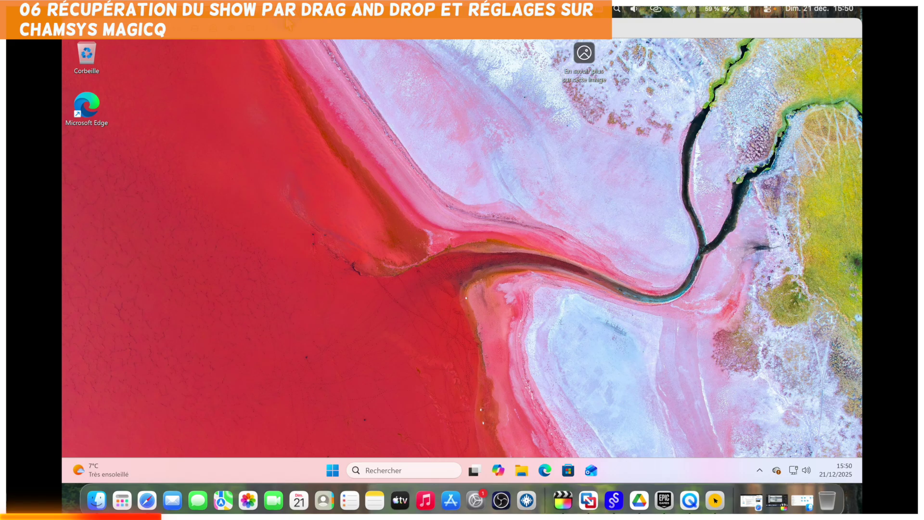
Open Machine virtuelle > Paramètres and show the Isolation drag-and-drop and copy-paste settings.
mouse_move(289, 15)
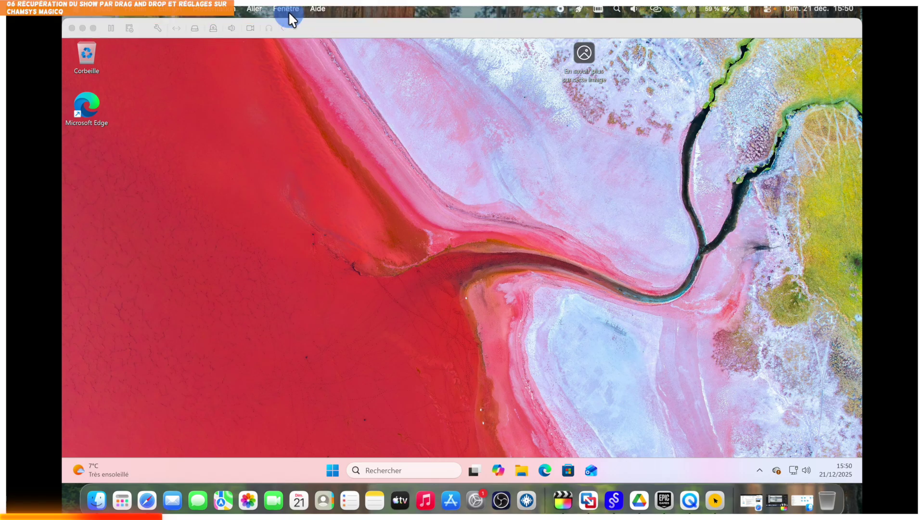
click(314, 30)
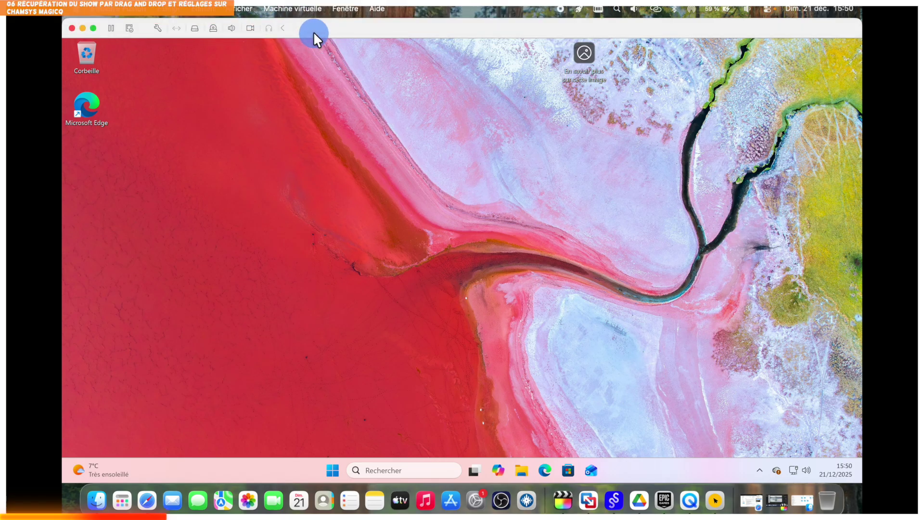
click(292, 10)
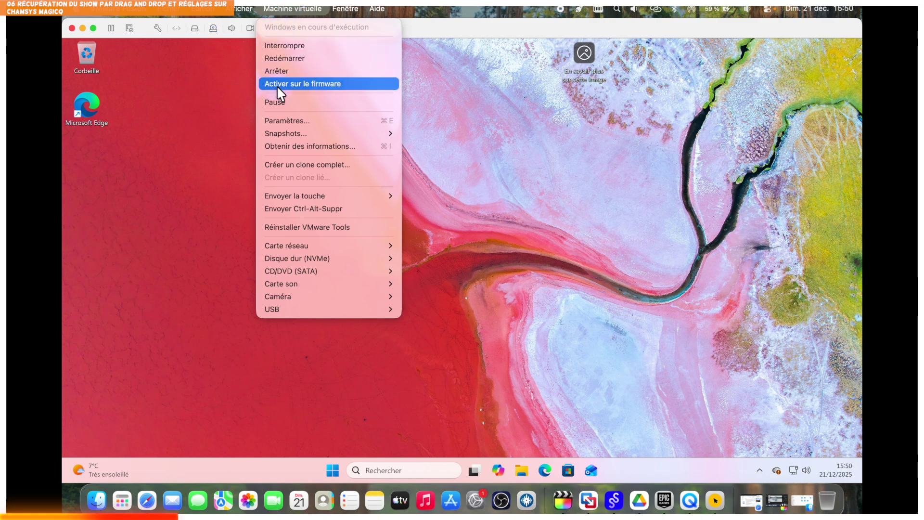
click(283, 120)
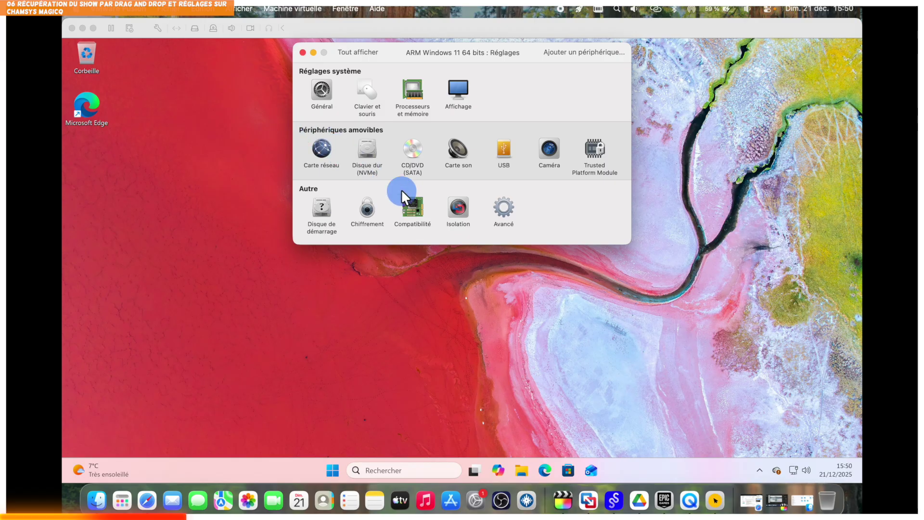
click(458, 208)
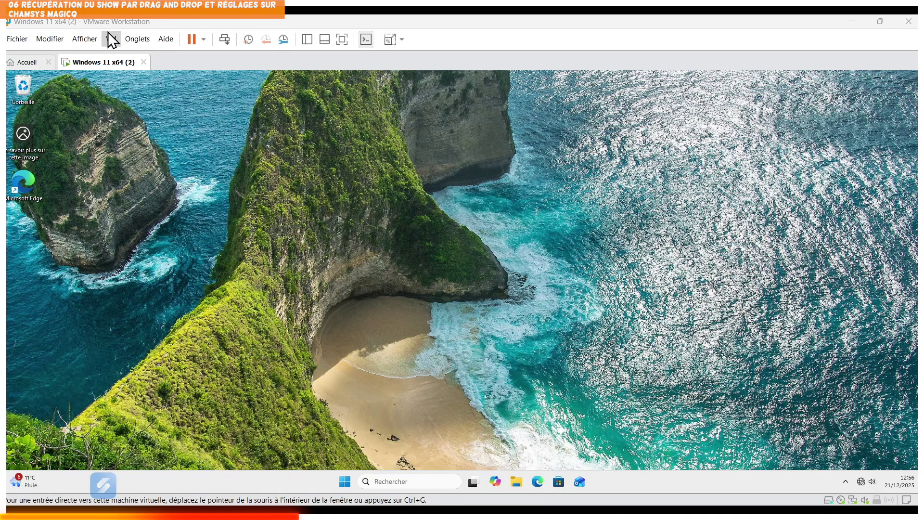
Check Isolation de l'invité under the VM settings' Options tab, then close with OK.
click(110, 38)
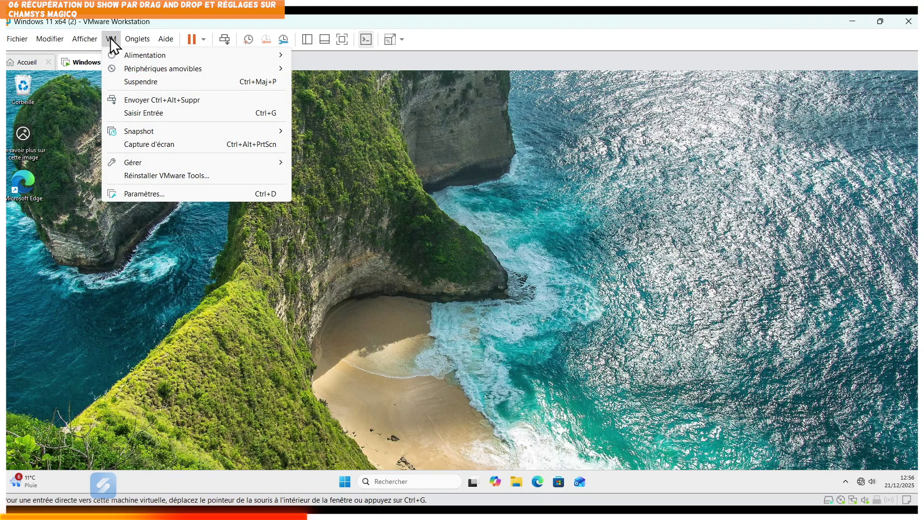
click(141, 194)
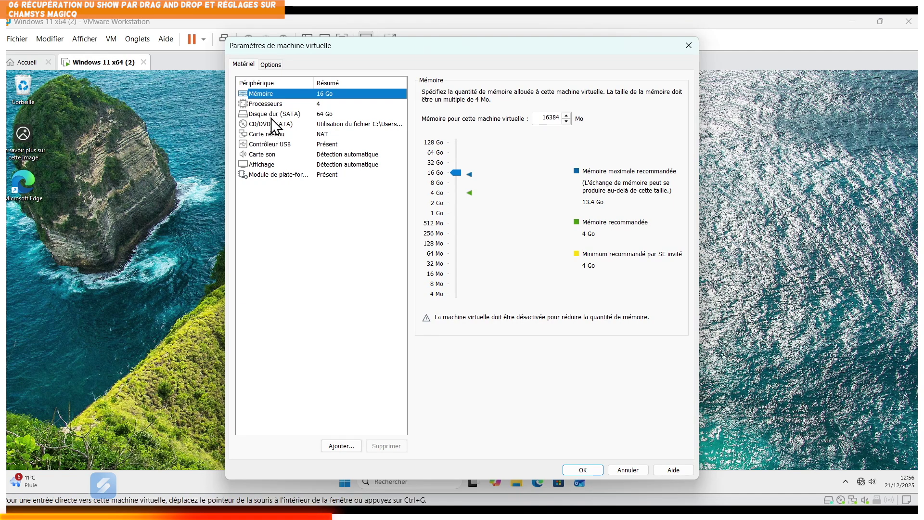
click(271, 64)
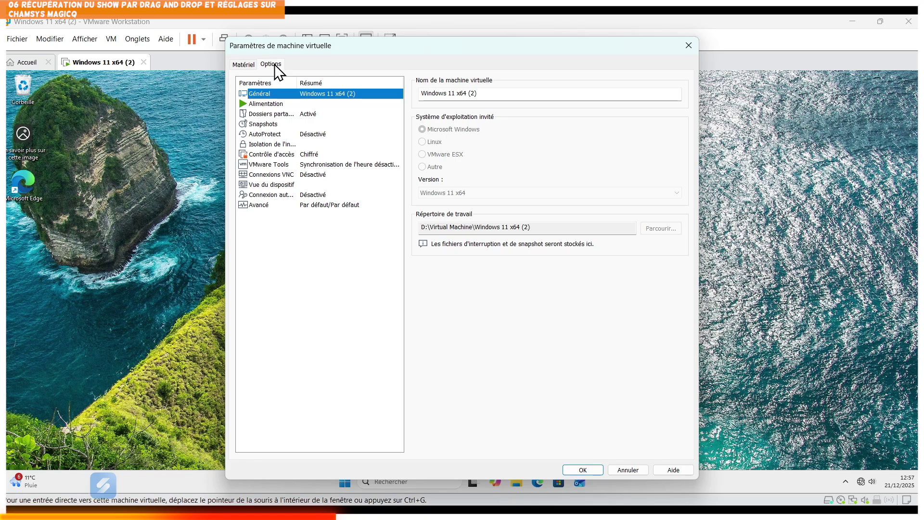
click(266, 146)
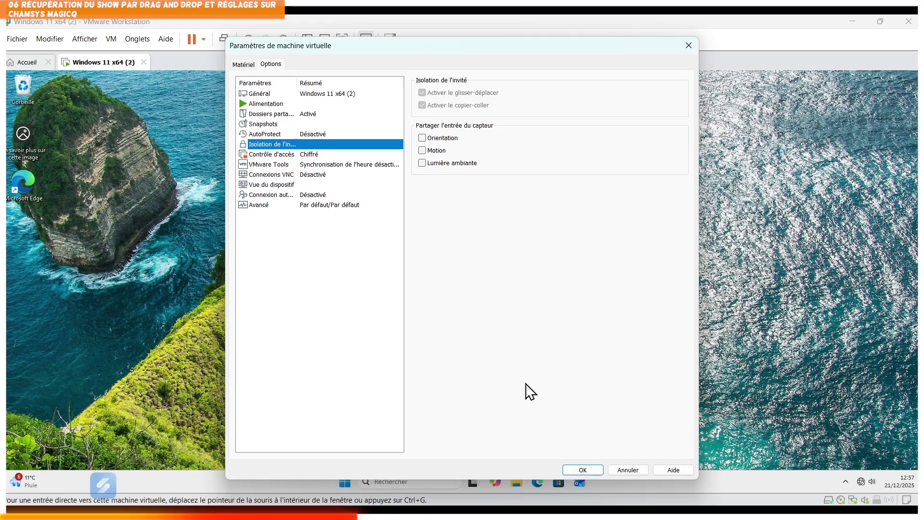
click(583, 470)
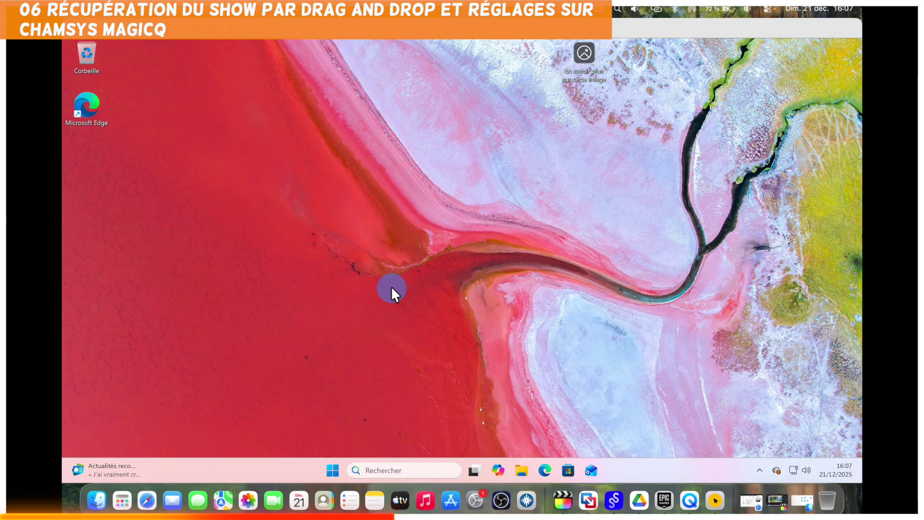
Copy Miss 1517 Vosges 2025.shw from the Mac's show folder to the Windows desktop, then open Documents.
click(97, 493)
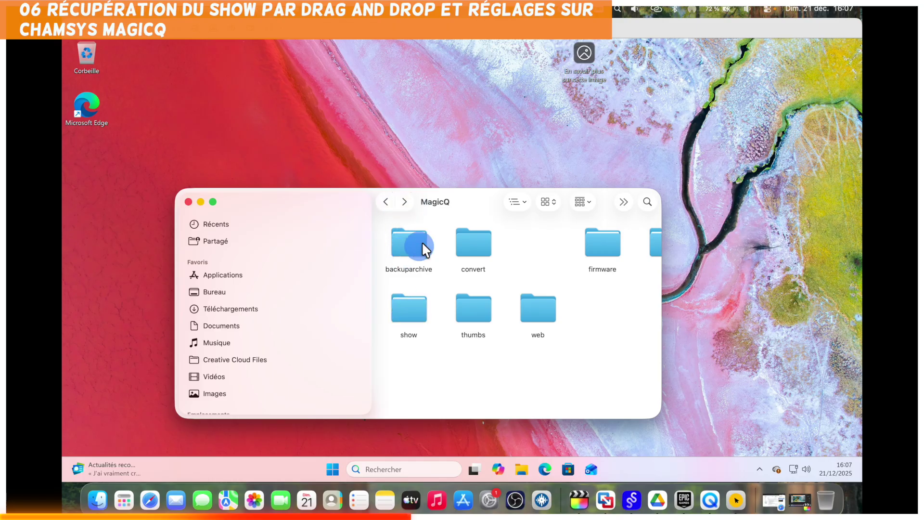
double_click(406, 304)
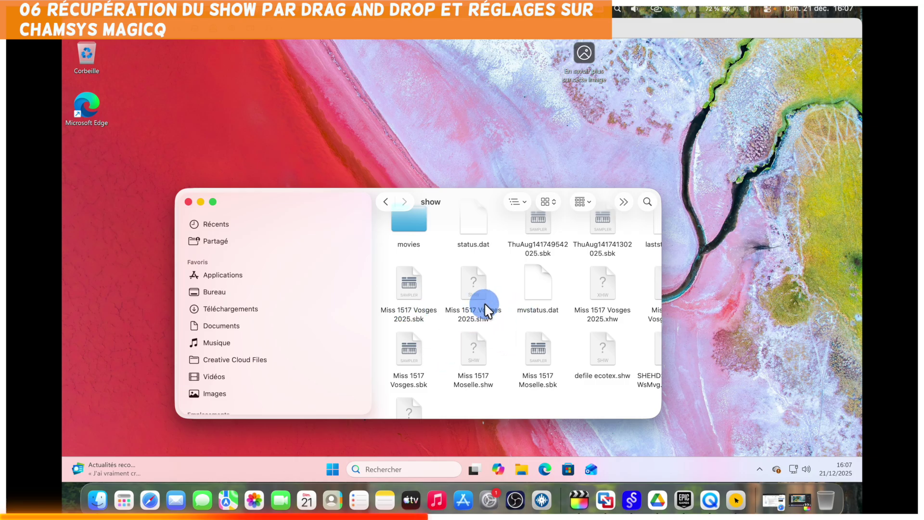
drag(469, 284, 761, 221)
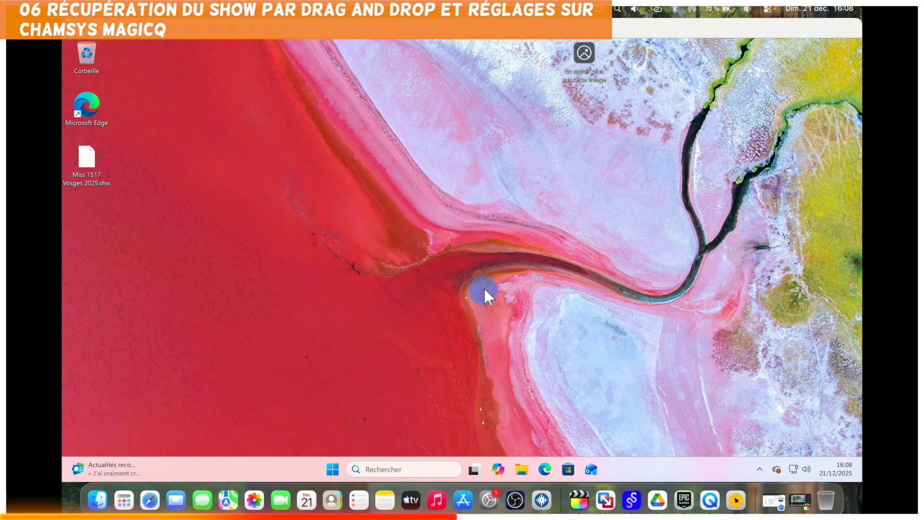
click(522, 467)
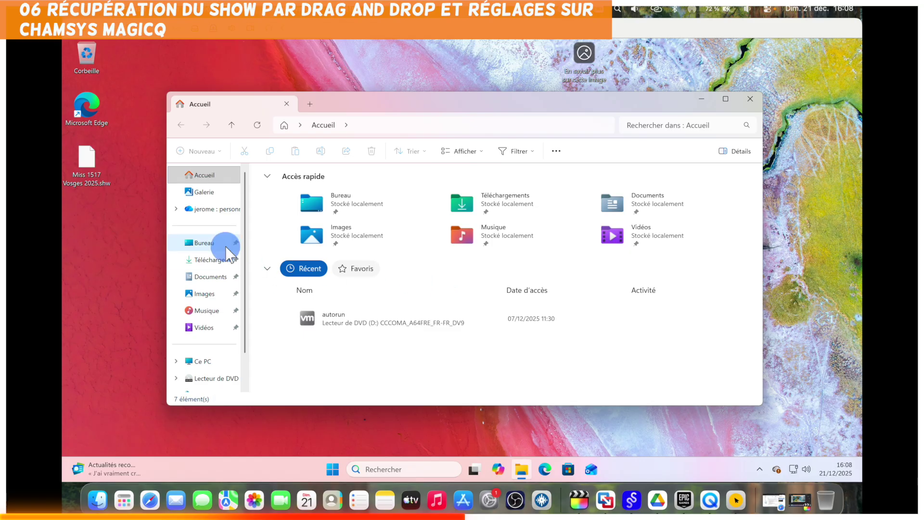
click(210, 277)
Move Miss 1517 Vosges 2025.shw into Documents\MagicQ\show, replacing the older copy, and close Explorer.
click(303, 186)
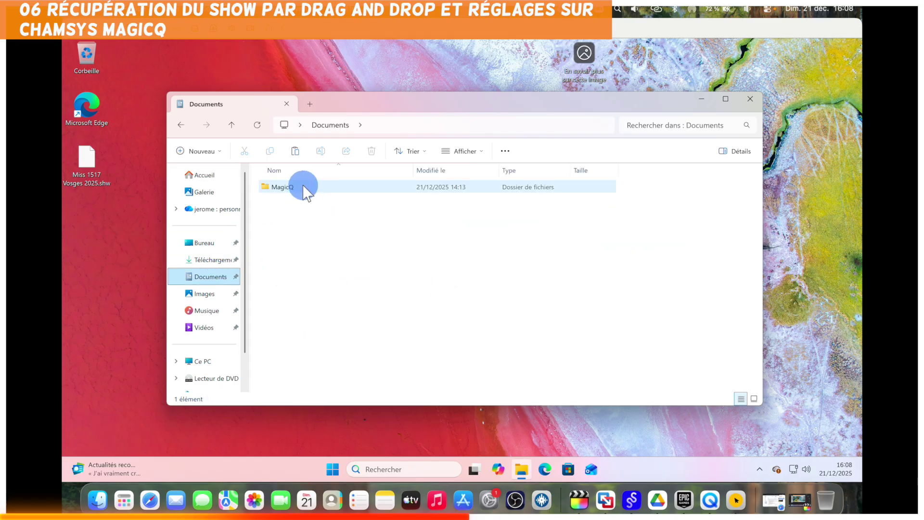
double_click(297, 186)
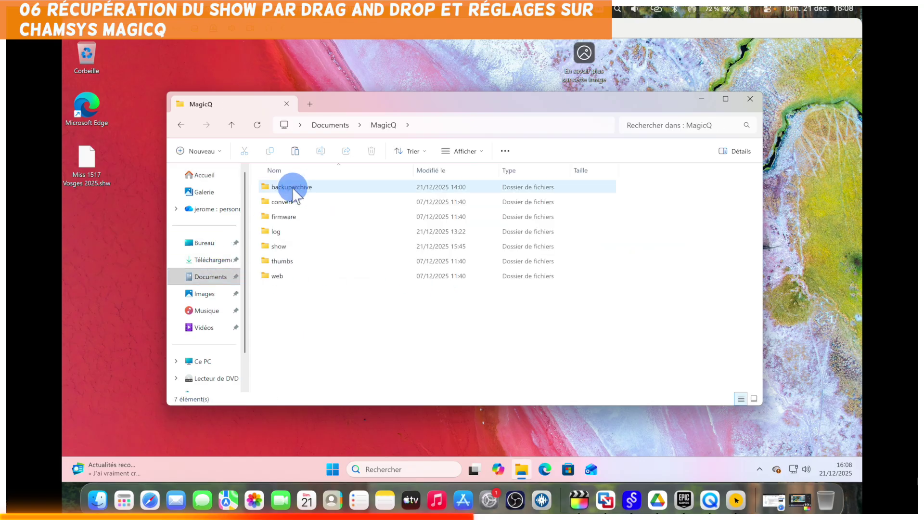
click(281, 246)
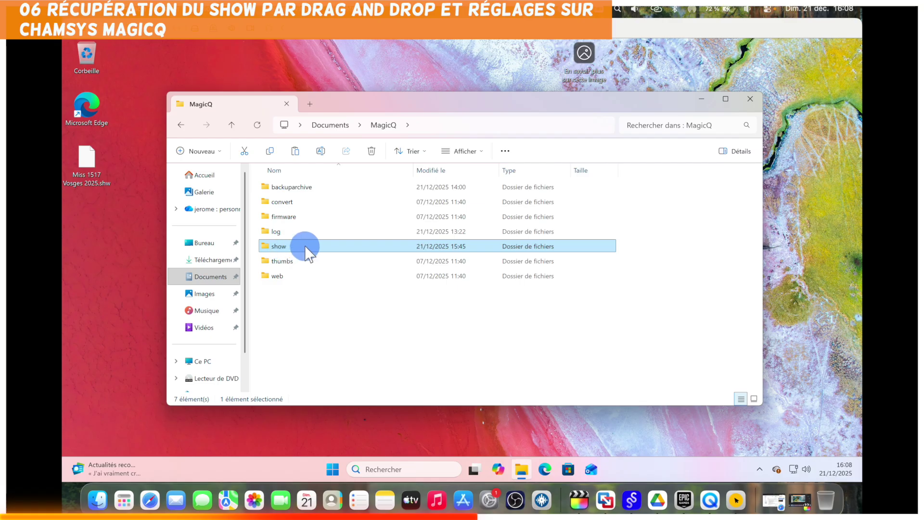
double_click(306, 247)
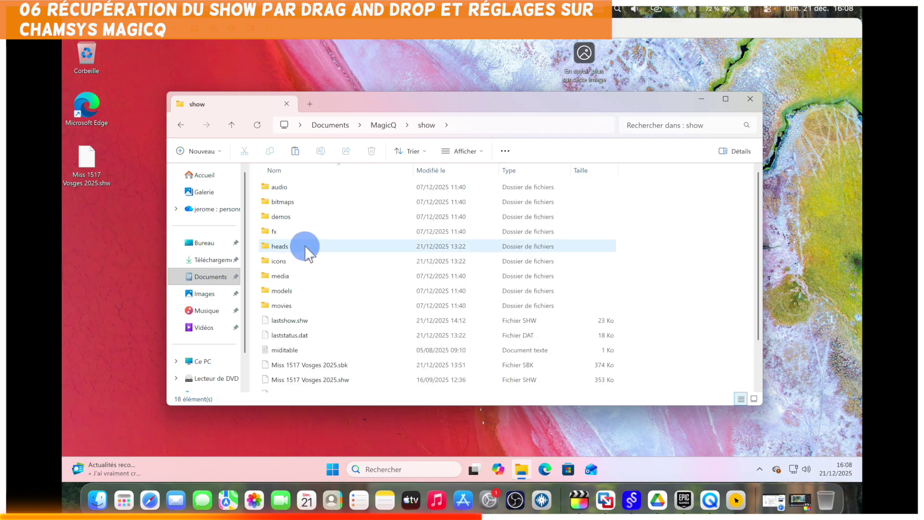
drag(85, 161, 324, 344)
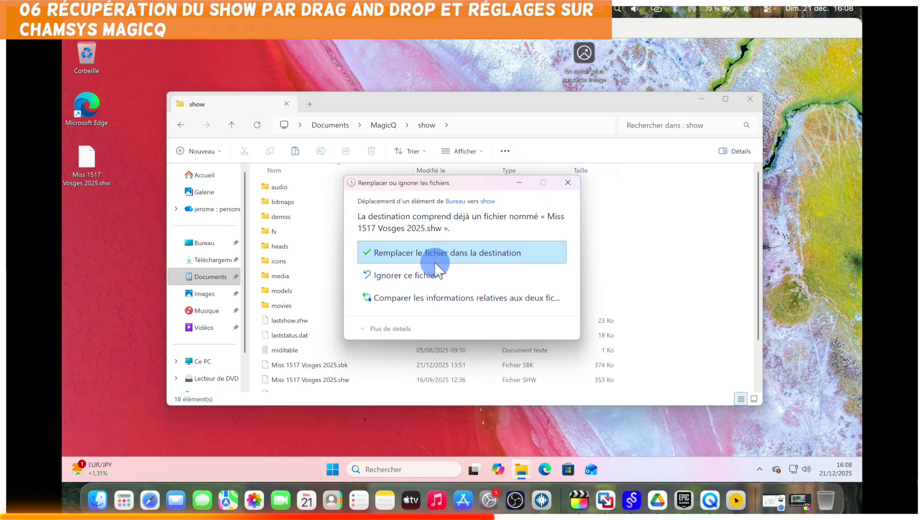
click(468, 253)
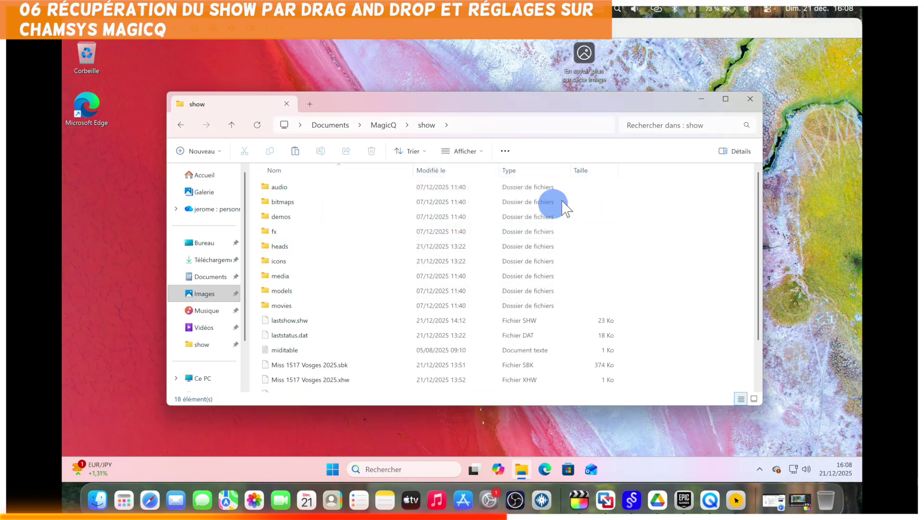
click(751, 99)
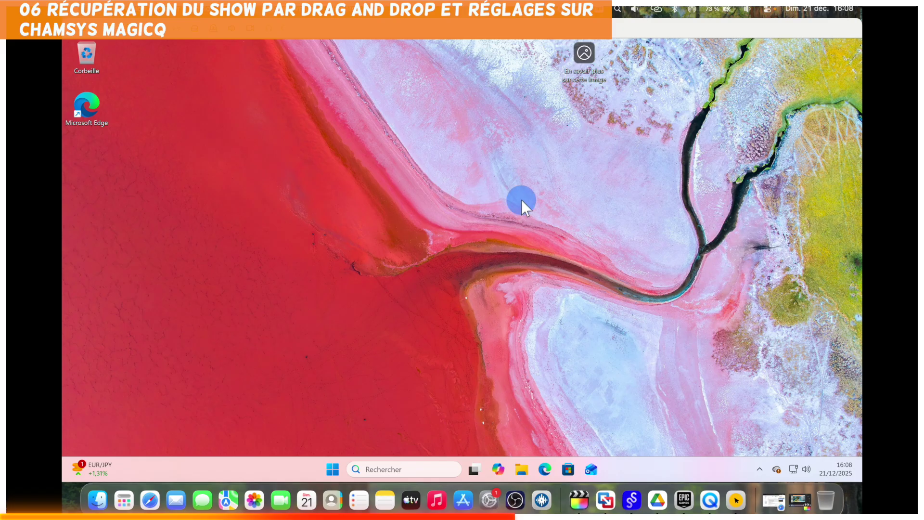
Find MagicQ PC in the Start menu search and run it as administrator, approving the UAC prompt.
click(332, 469)
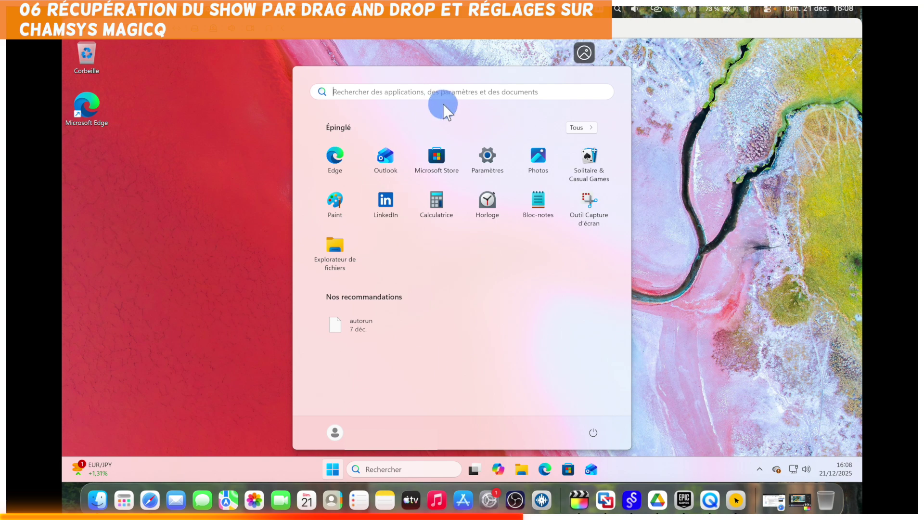
click(453, 94)
text(cha)
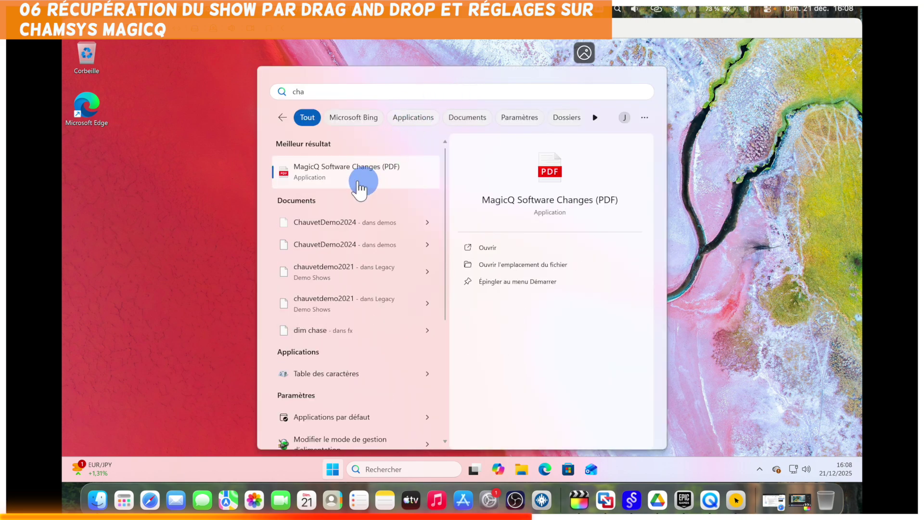
text(m)
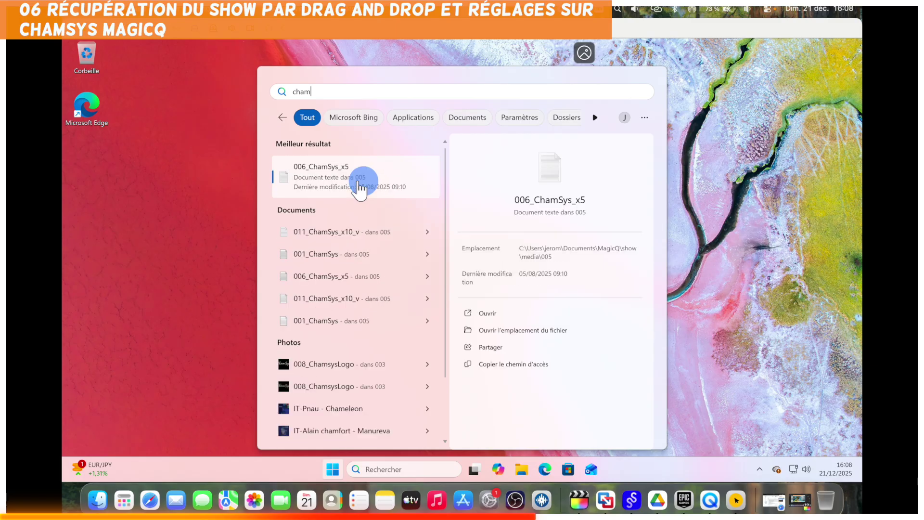
key(BackSpace)
key(BackSpace)
key(BackSpace)
key(BackSpace)
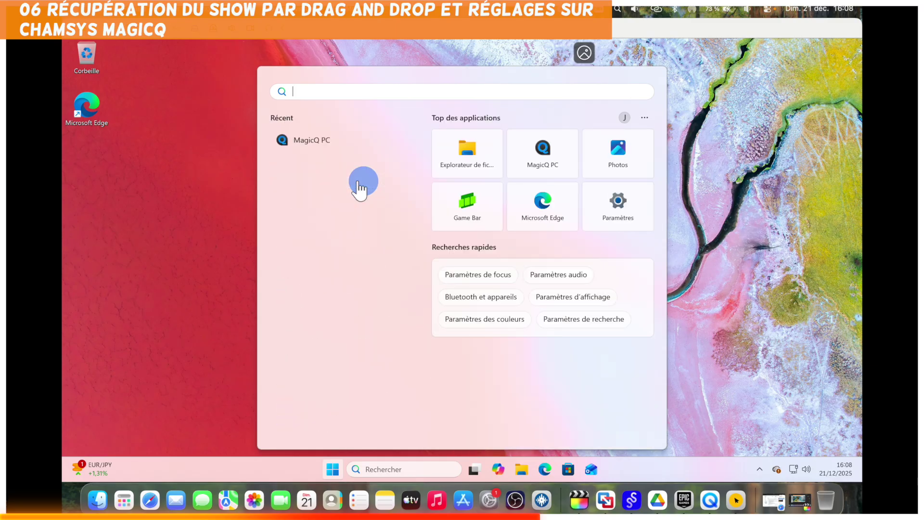
text(magi)
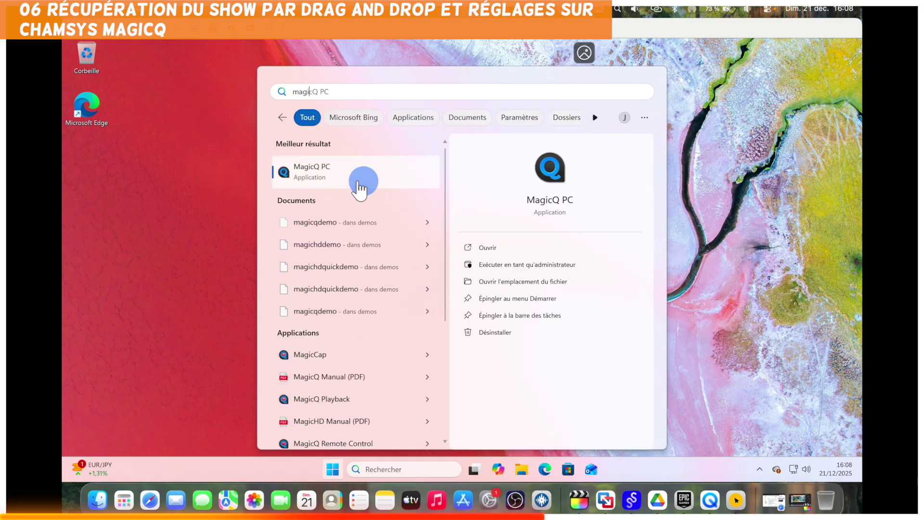
click(512, 265)
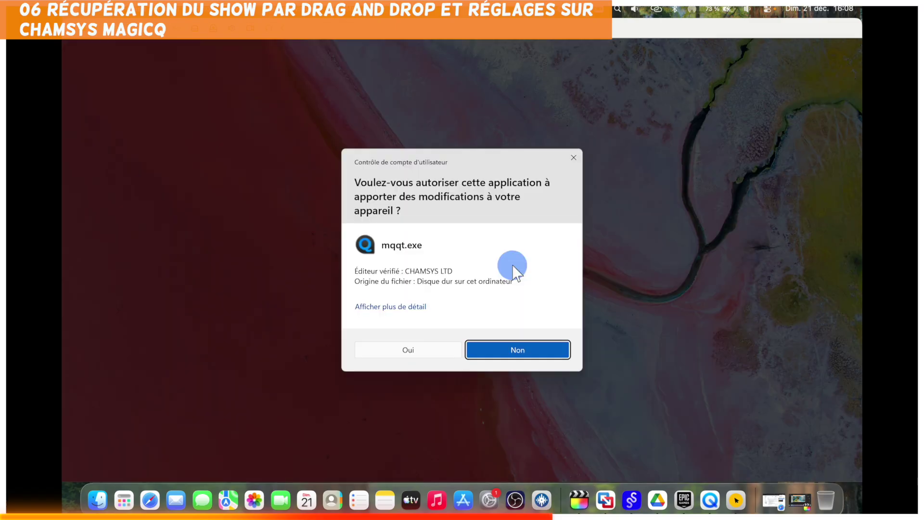
click(418, 350)
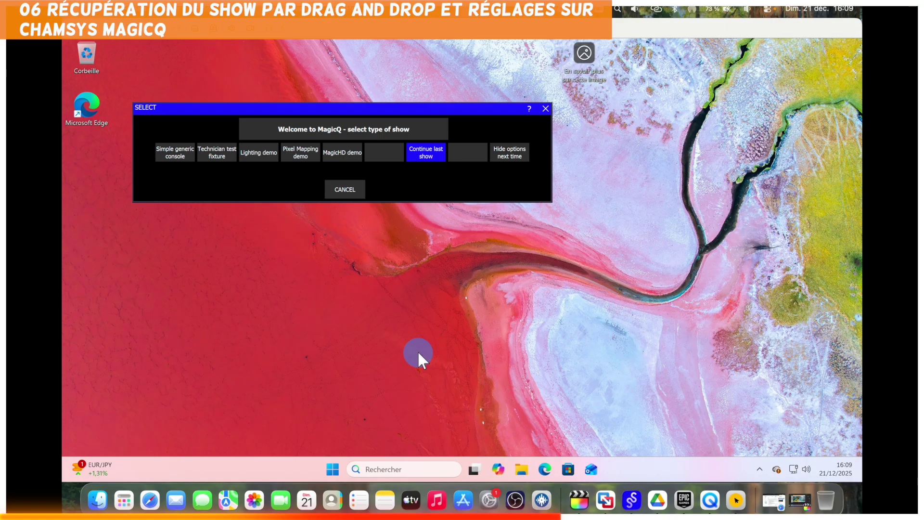
Dismiss the show-type chooser and orbit the empty room in the 3D visualiser.
click(426, 152)
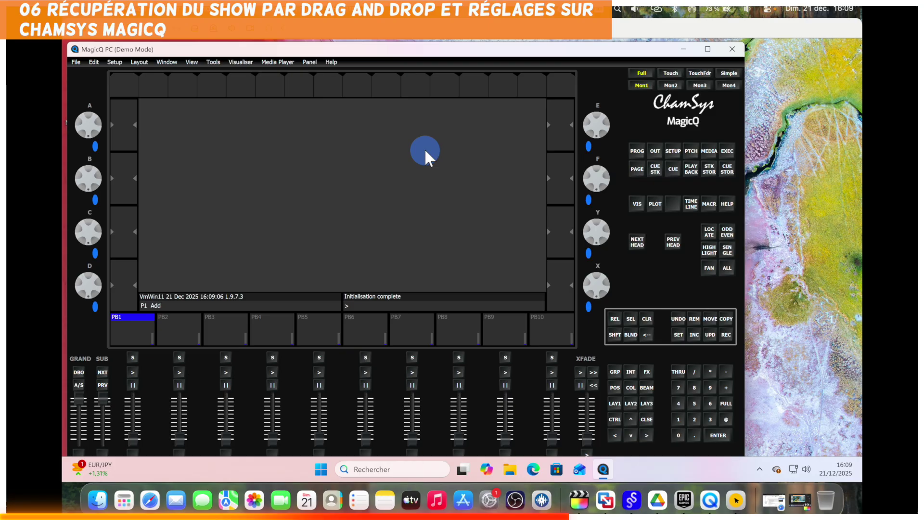
click(638, 208)
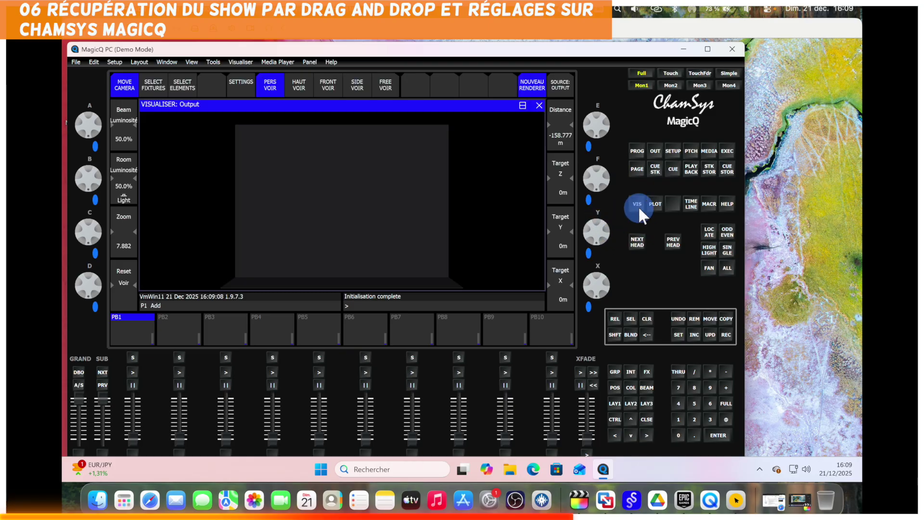
drag(434, 212, 428, 250)
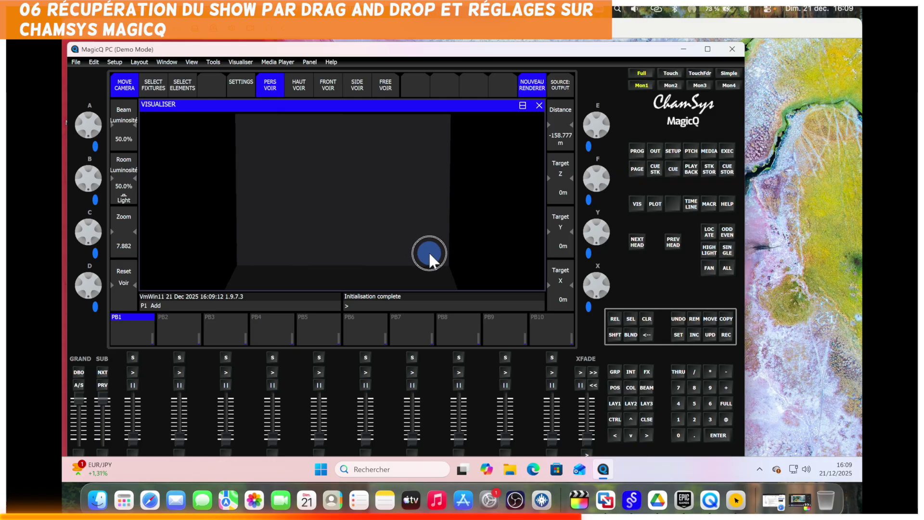
Check the empty fixture patch, close the Patch and Visualiser windows, and bring up Setup.
click(693, 151)
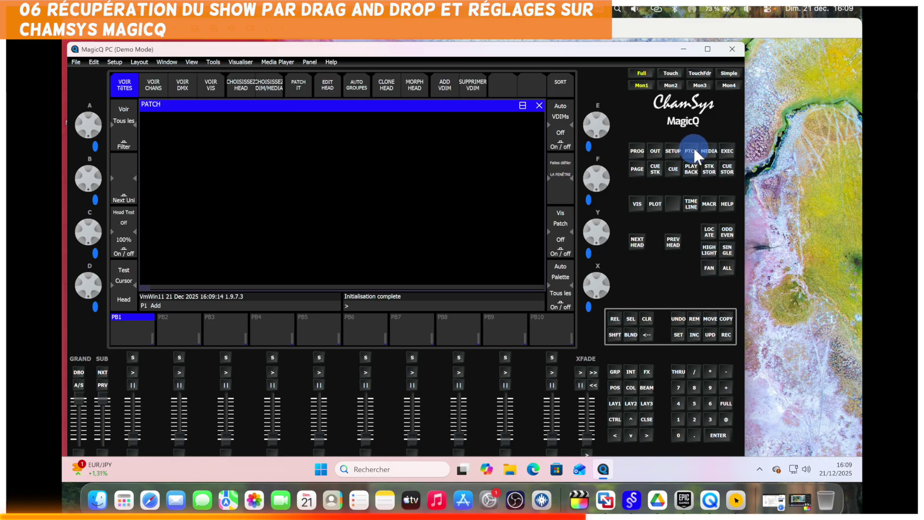
click(539, 105)
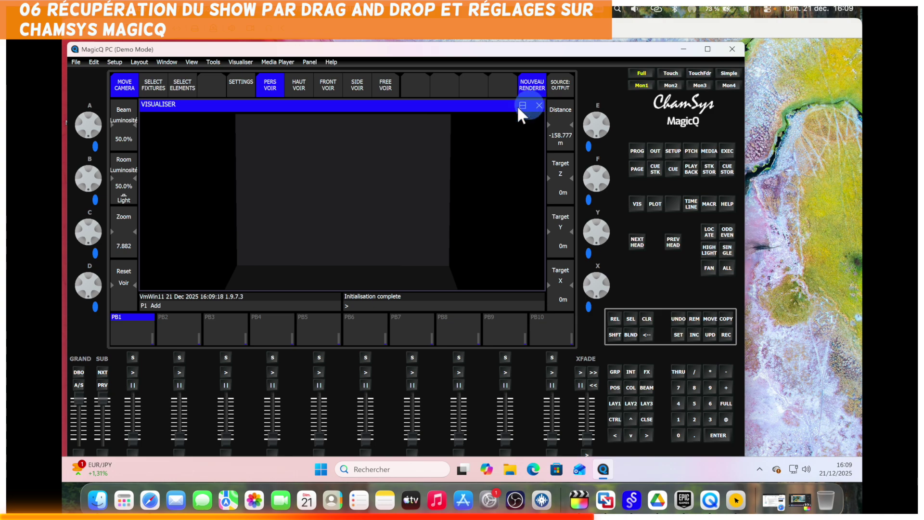
click(539, 103)
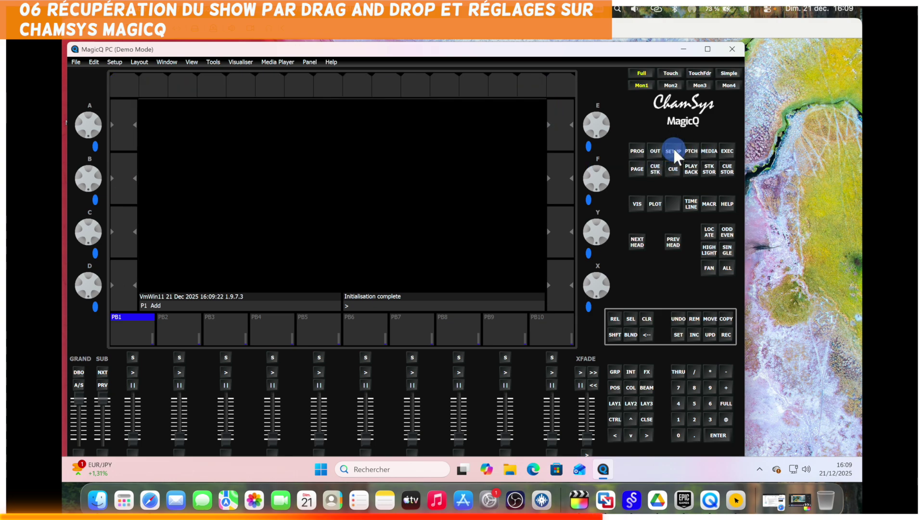
click(673, 148)
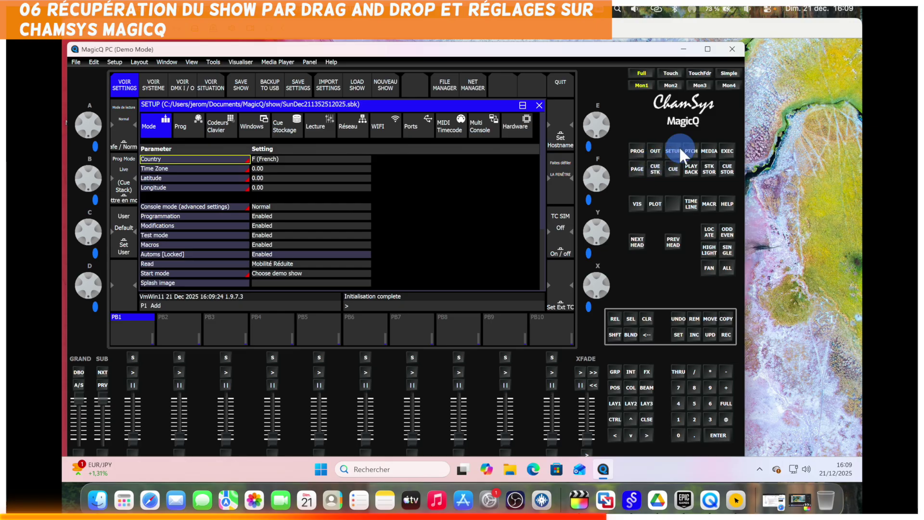
Keep country F (French) and confirm IP address 172.20.10.3 on the network page, then open File.
click(301, 159)
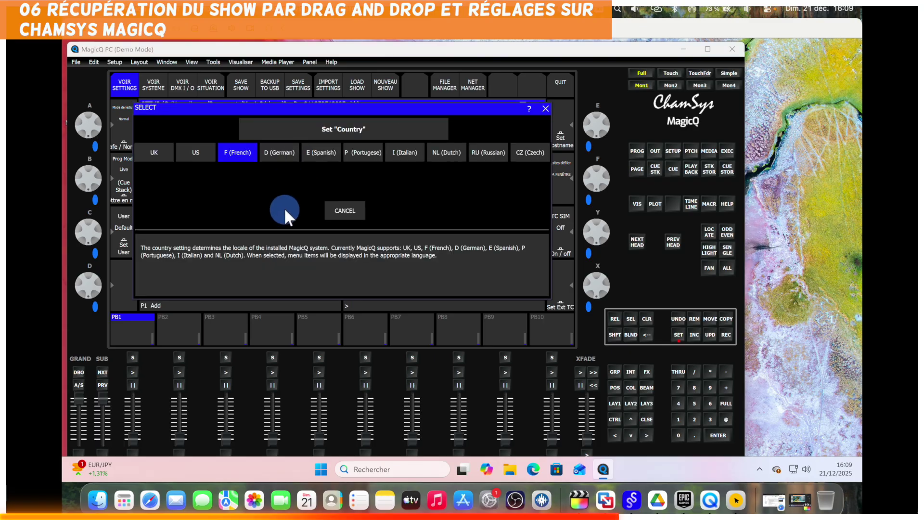
click(236, 153)
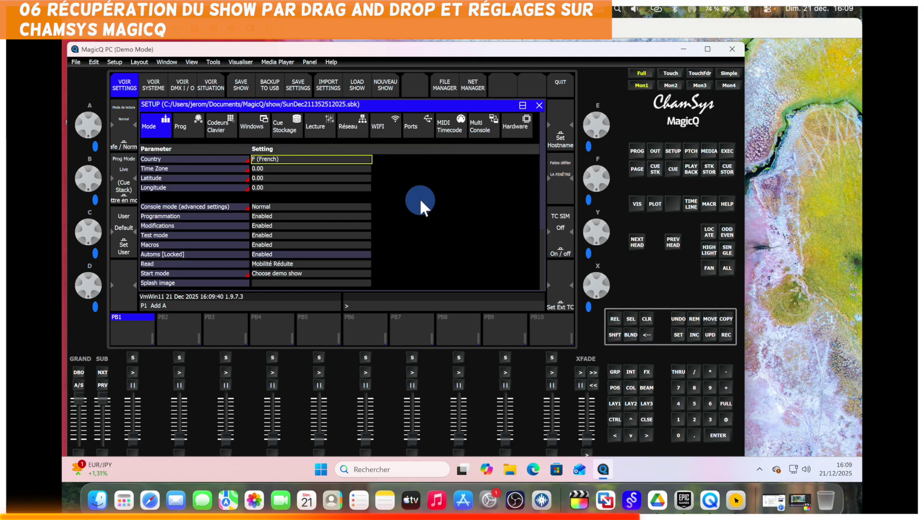
click(351, 125)
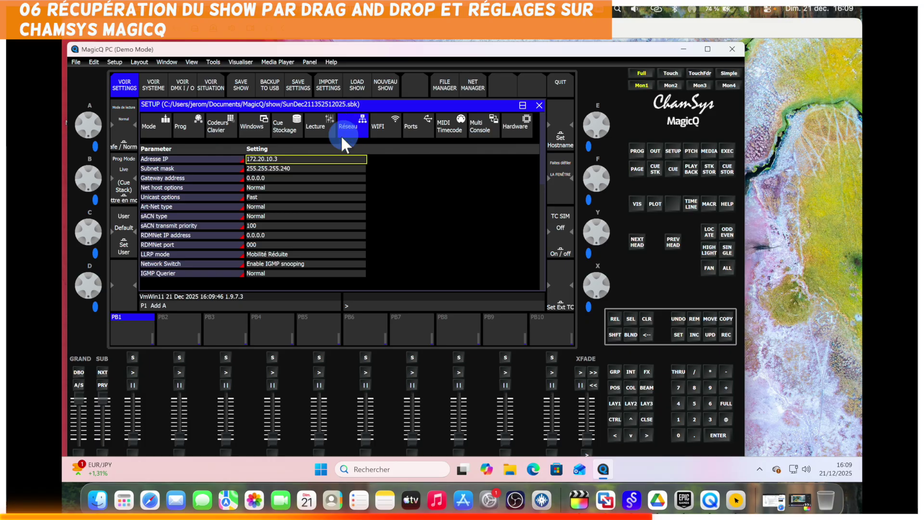
click(293, 160)
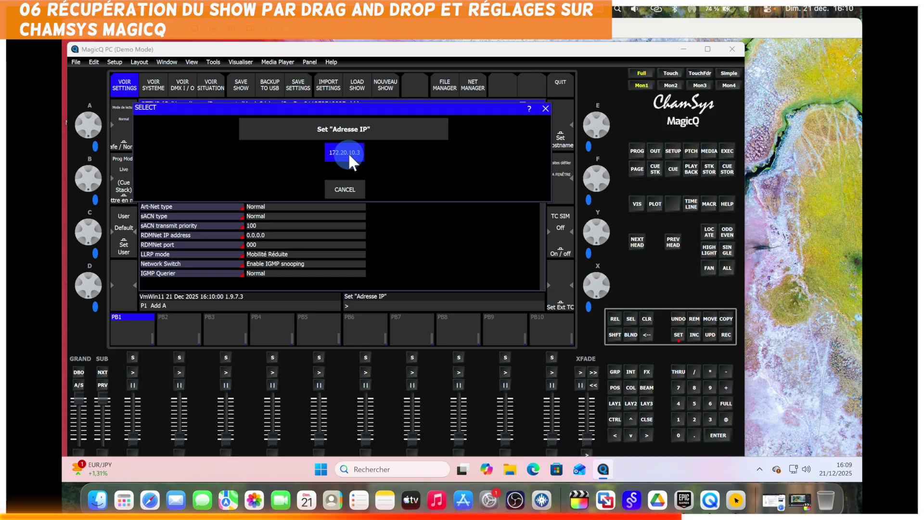
click(348, 152)
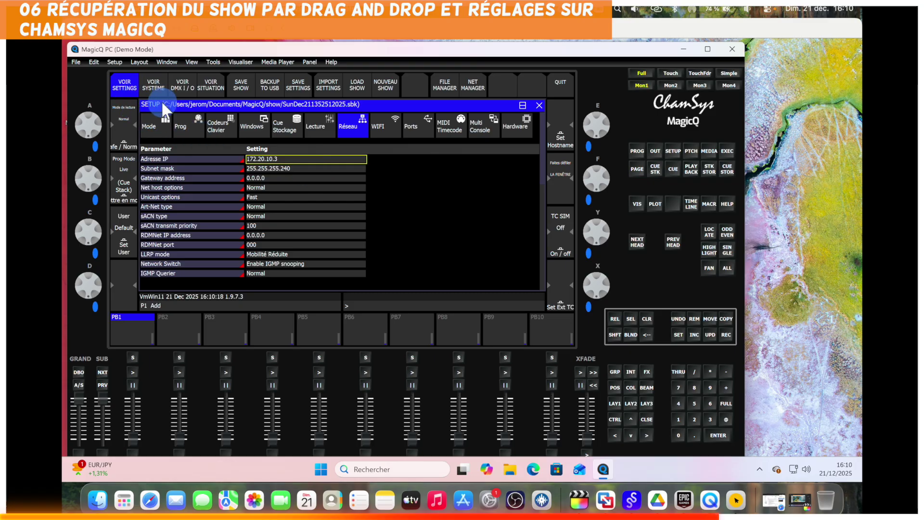
click(76, 62)
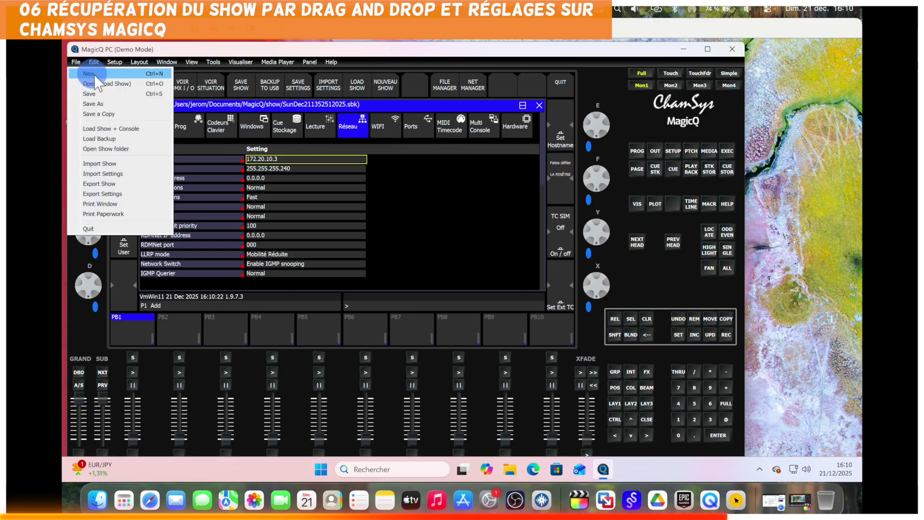
Load Miss 1517 Vosges 2025.shw from the File Manager and open the 3D visualiser.
click(113, 84)
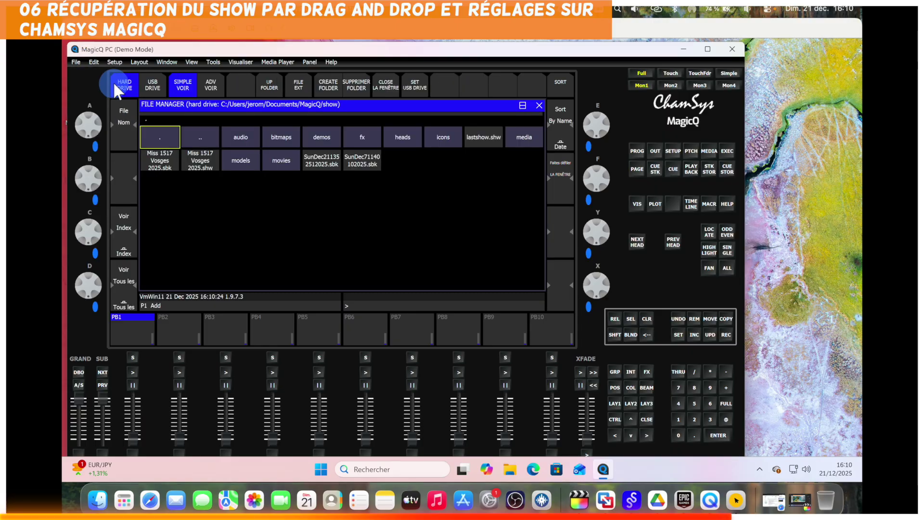
click(200, 159)
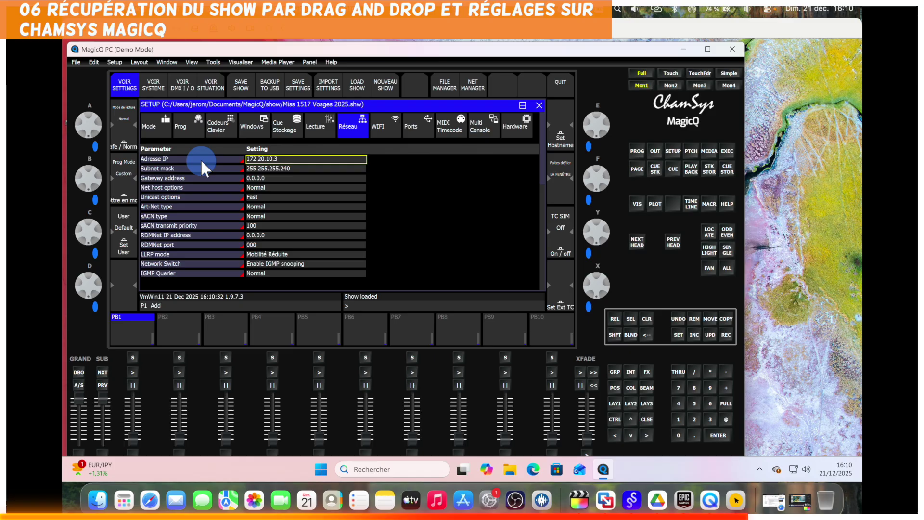
click(635, 204)
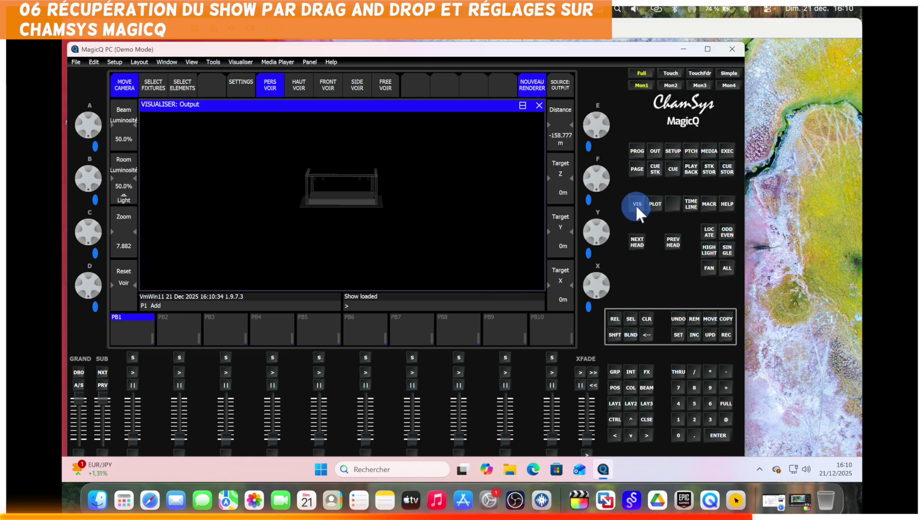
Zoom in and orbit the visualiser to view the truss stage at an angle.
scroll(365, 209, up, 5)
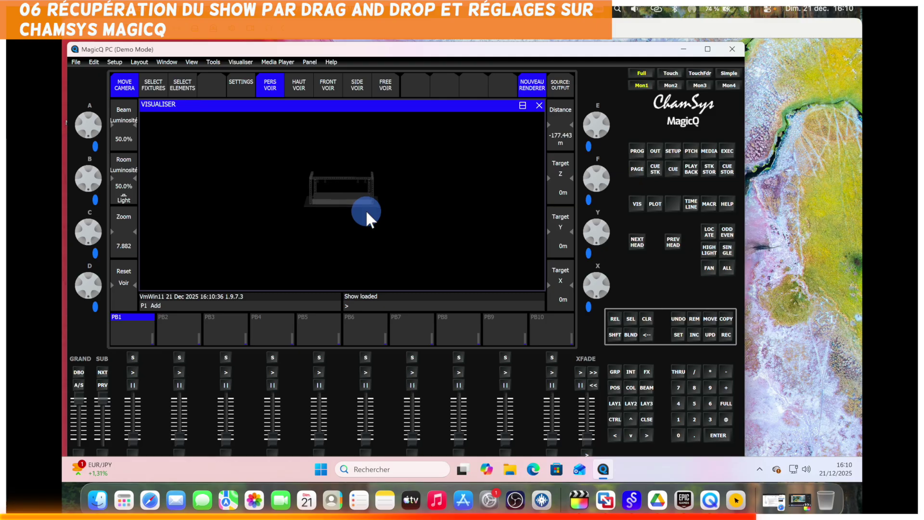
scroll(365, 210, up, 3)
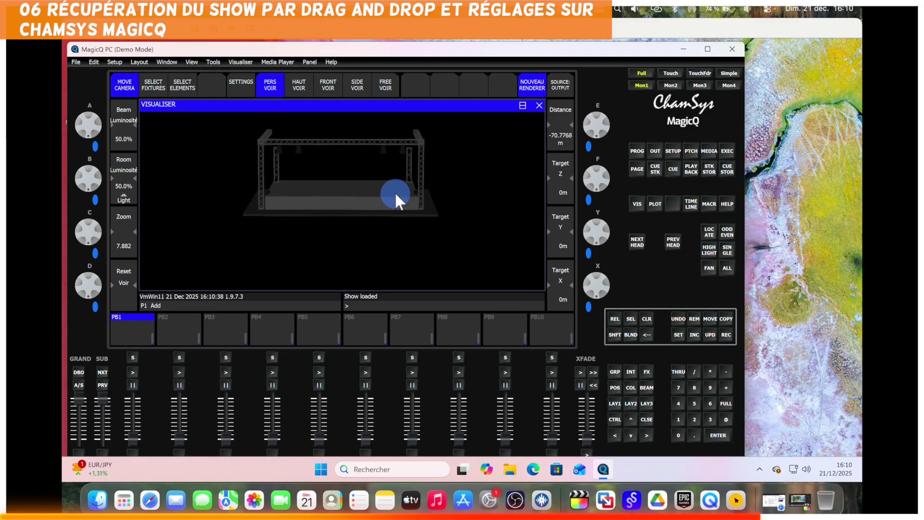
drag(395, 191, 322, 216)
drag(396, 179, 394, 198)
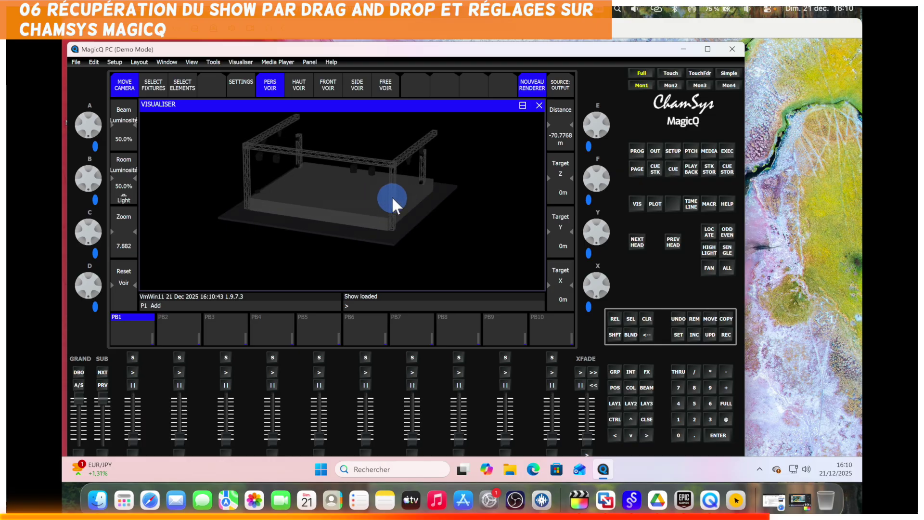
click(692, 147)
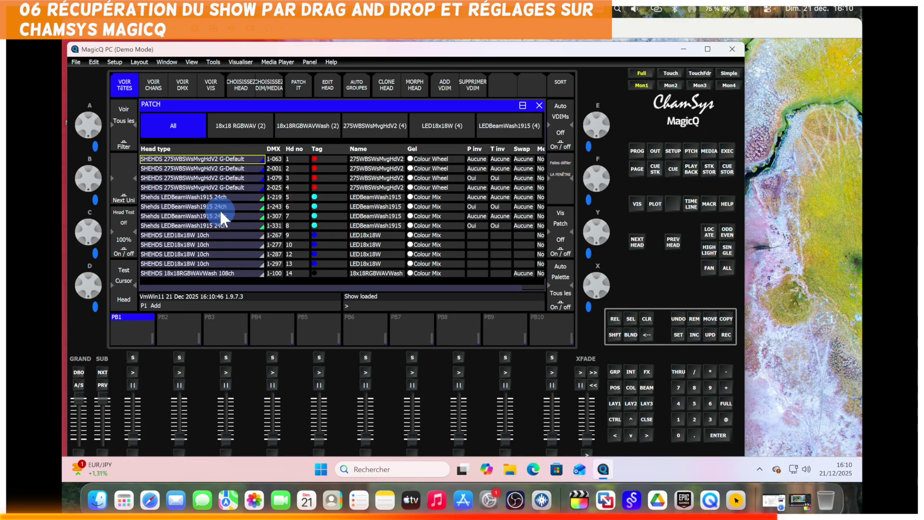
Scroll through the 14 patched heads, close the patch list, and reopen Setup on the network page.
scroll(221, 213, down, 3)
scroll(220, 213, up, 3)
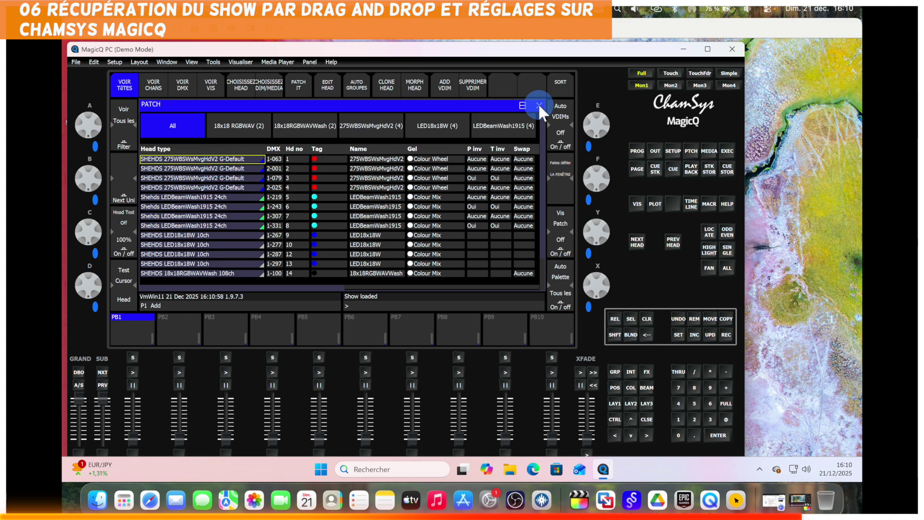
click(539, 105)
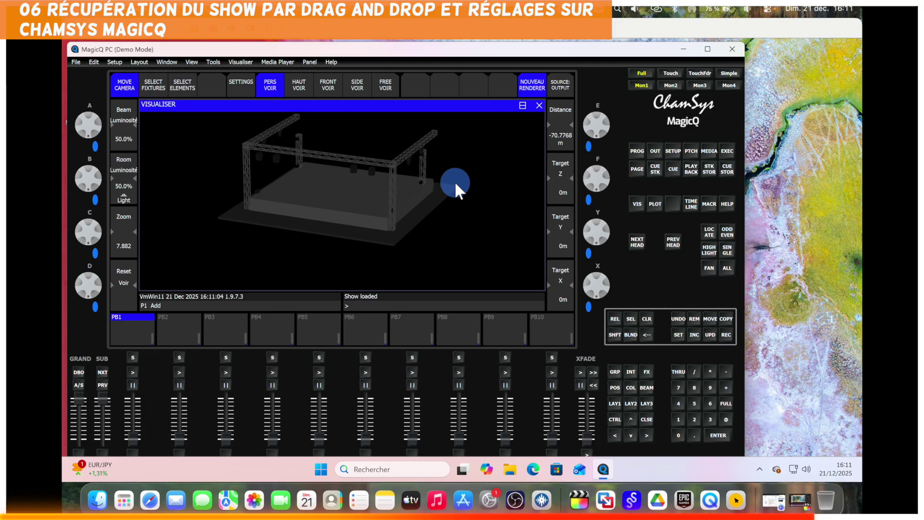
click(673, 151)
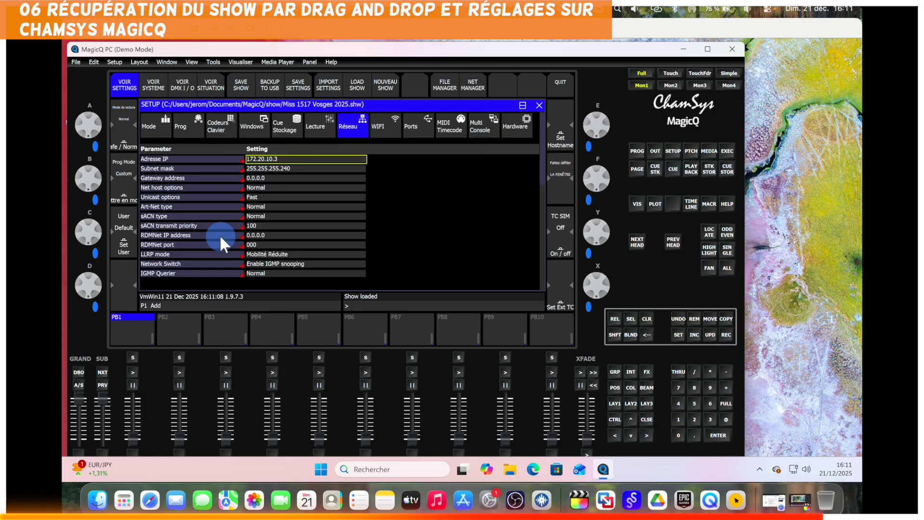
In DMX I/O, set universe 1 Status to Enabled and Test to Input, then close Setup.
click(184, 81)
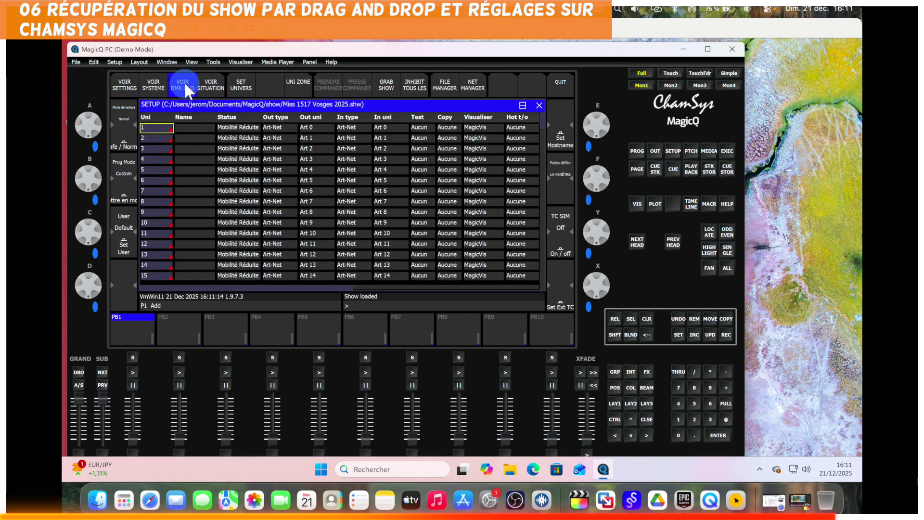
click(238, 126)
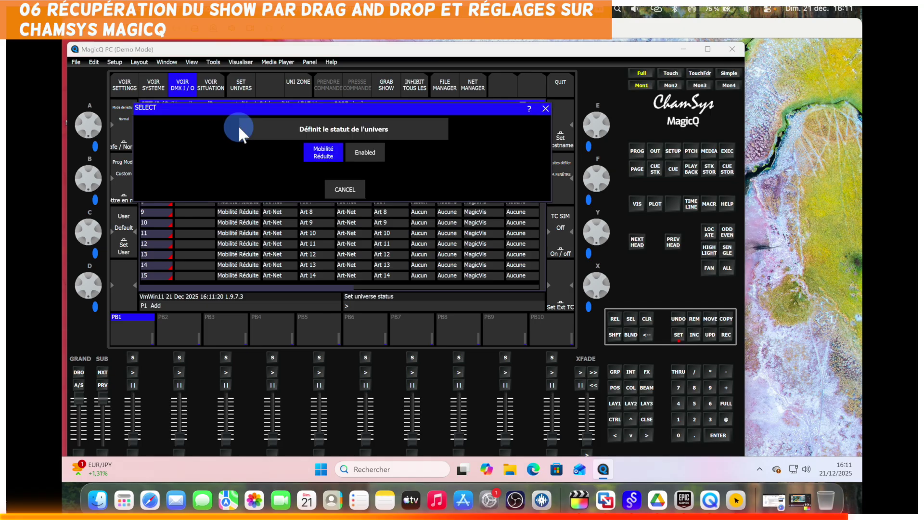
click(362, 151)
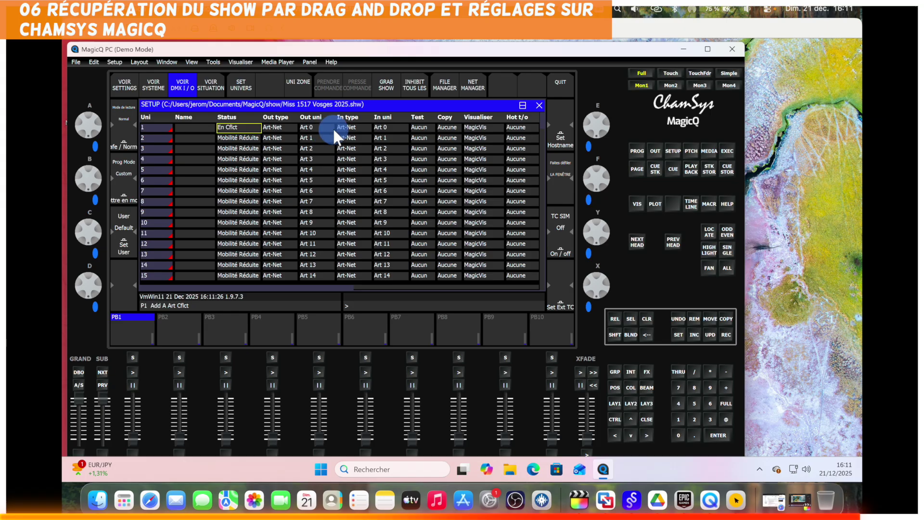
click(424, 128)
click(422, 127)
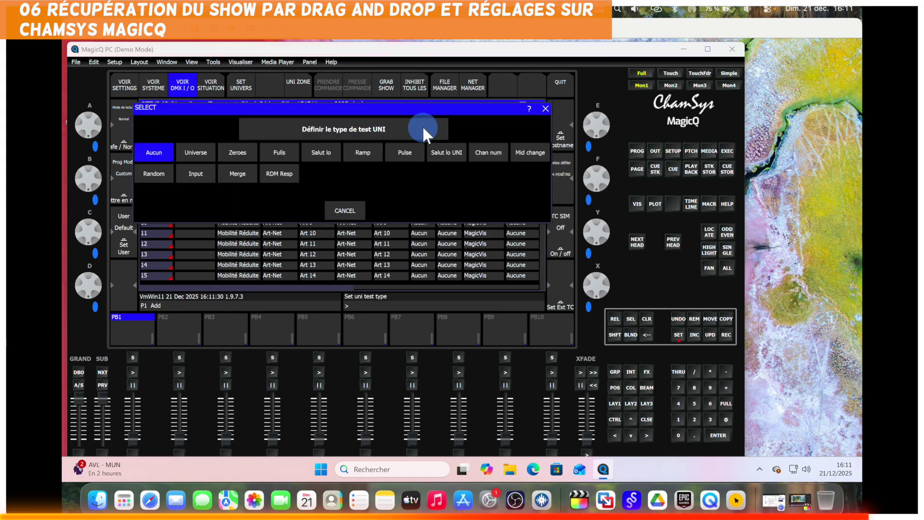
click(196, 172)
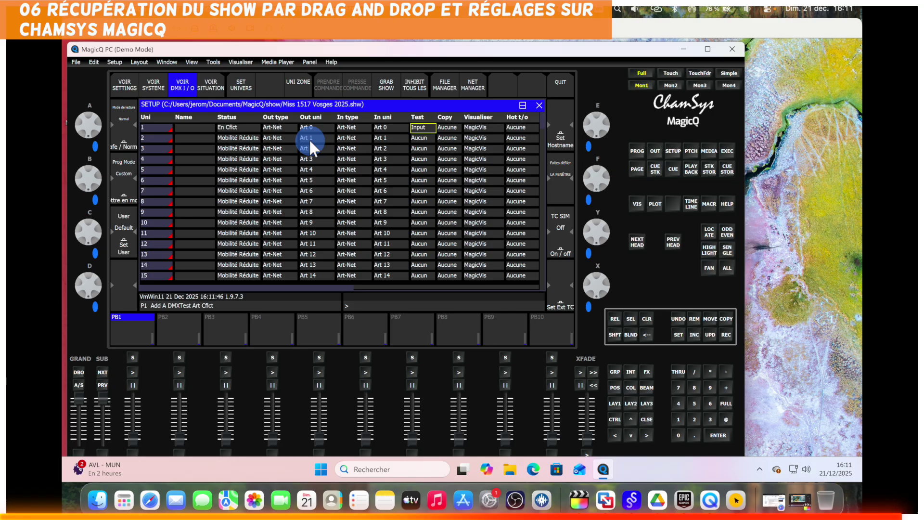
click(539, 105)
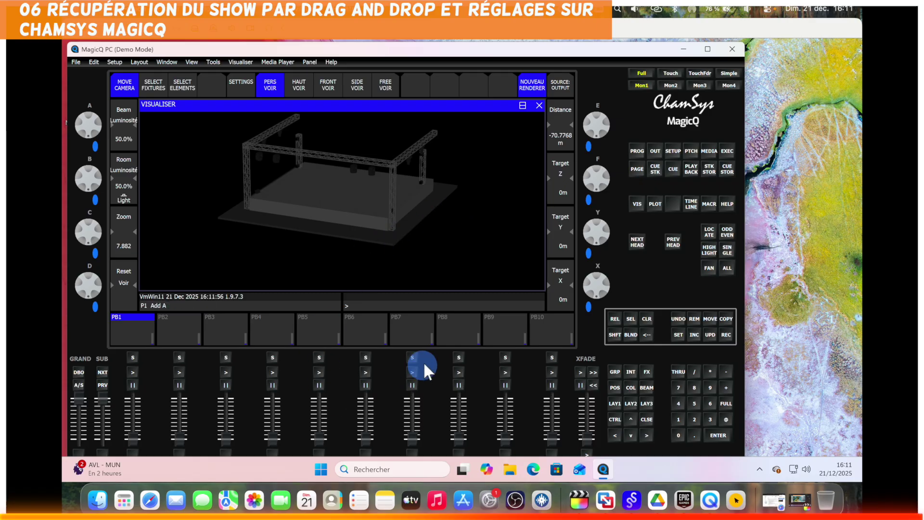
Play the Houdini light show in SoundSwitch from the track start, then switch to MagicQ in the VM.
click(632, 491)
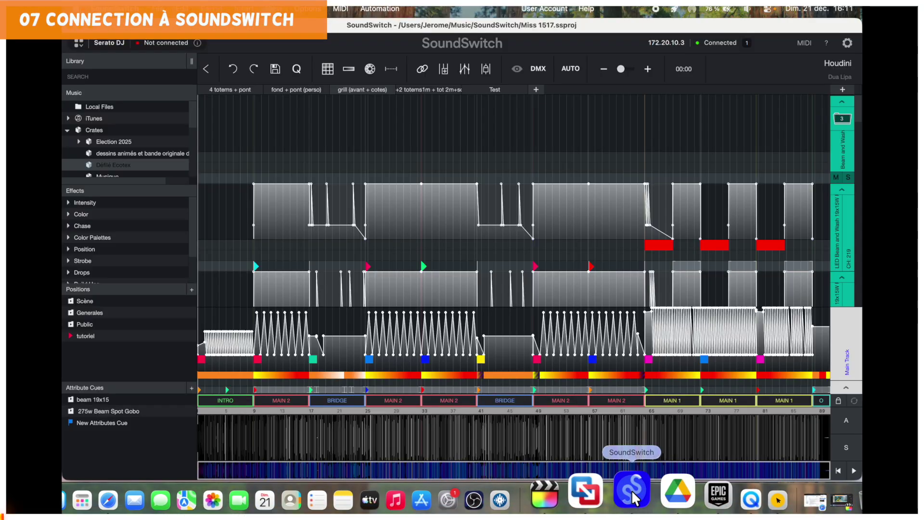
click(202, 132)
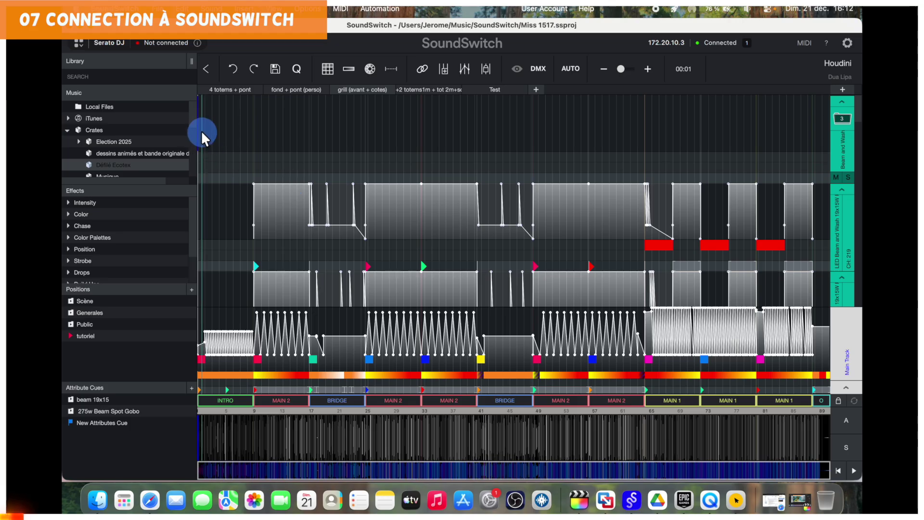
drag(202, 129, 198, 129)
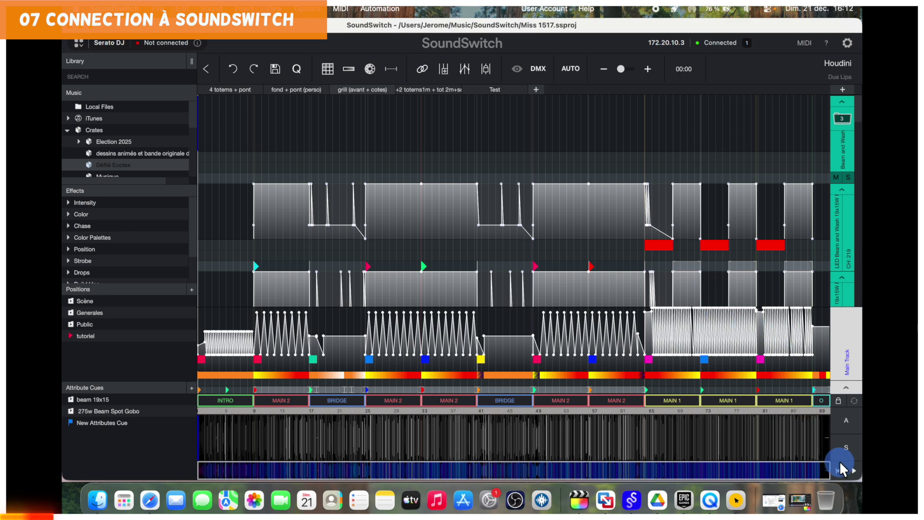
click(856, 469)
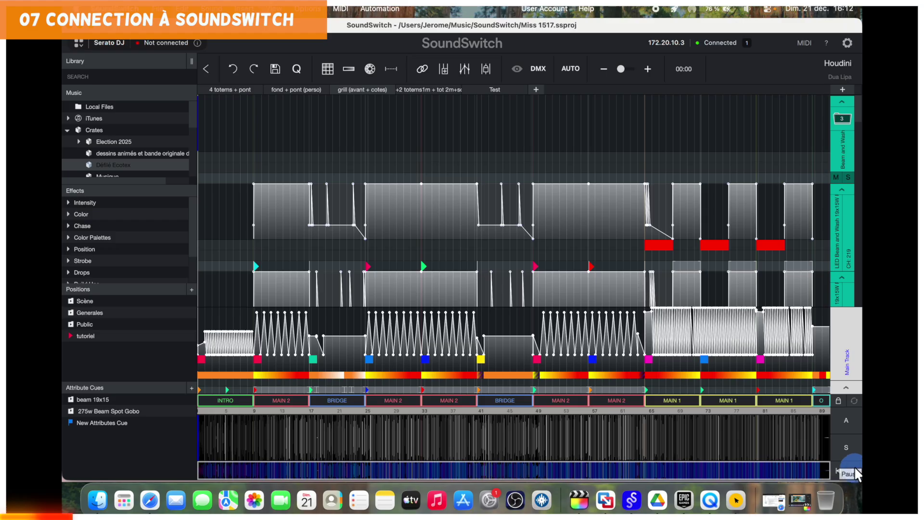
click(853, 469)
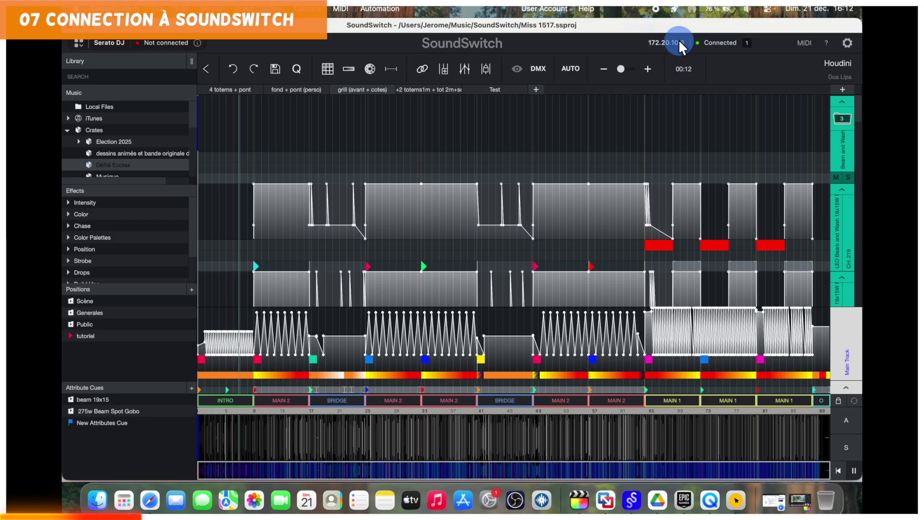
click(605, 490)
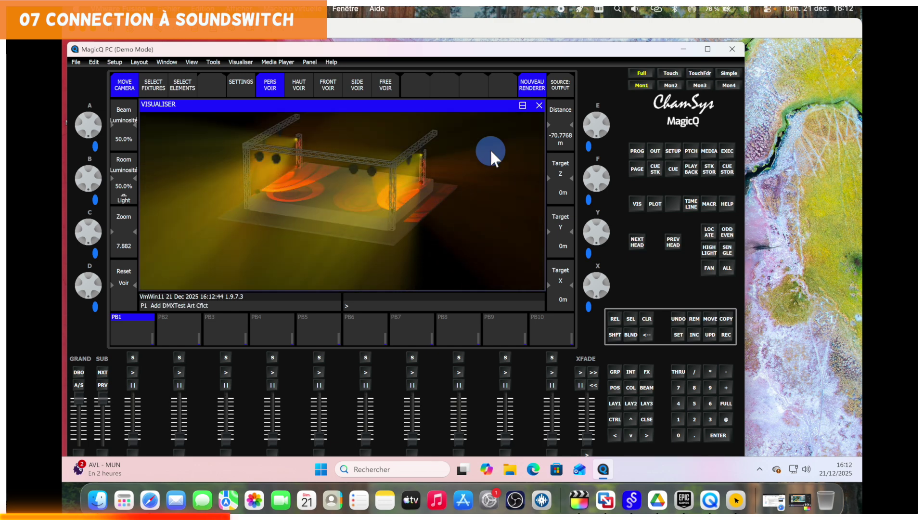
Lower the volume and open MagicQ's visualiser in its own window via Visualiser > View Visualiser.
key(XF86AudioLowerVolume)
key(XF86AudioLowerVolume)
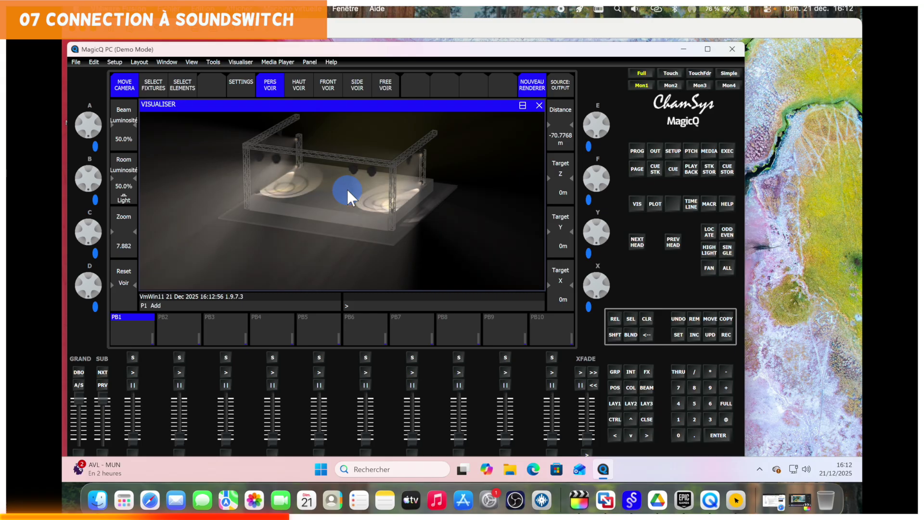
click(241, 62)
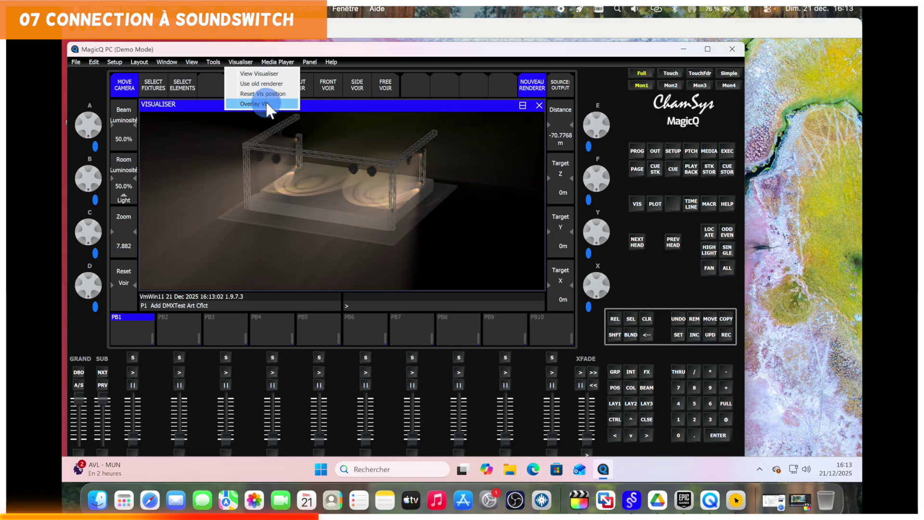
click(252, 75)
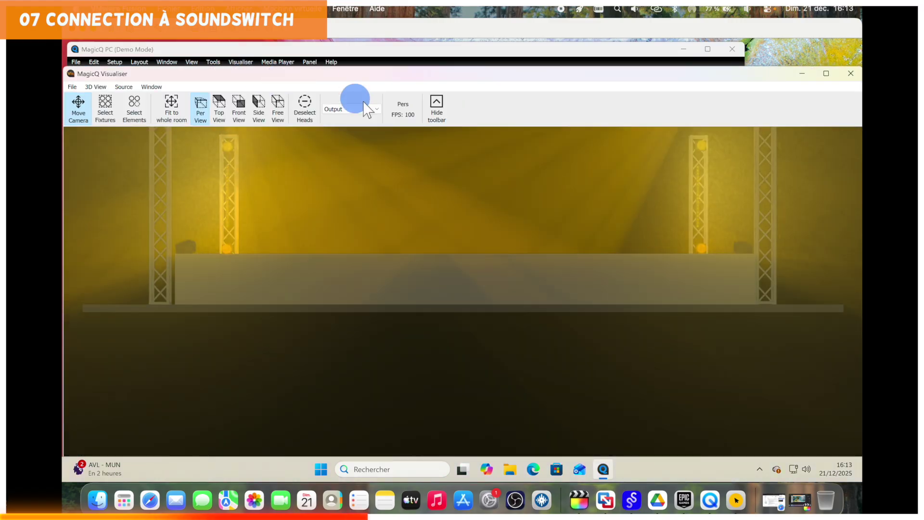
Hide the visualiser toolbar, tilt and zoom out over the whole stage, then maximise the window.
click(438, 100)
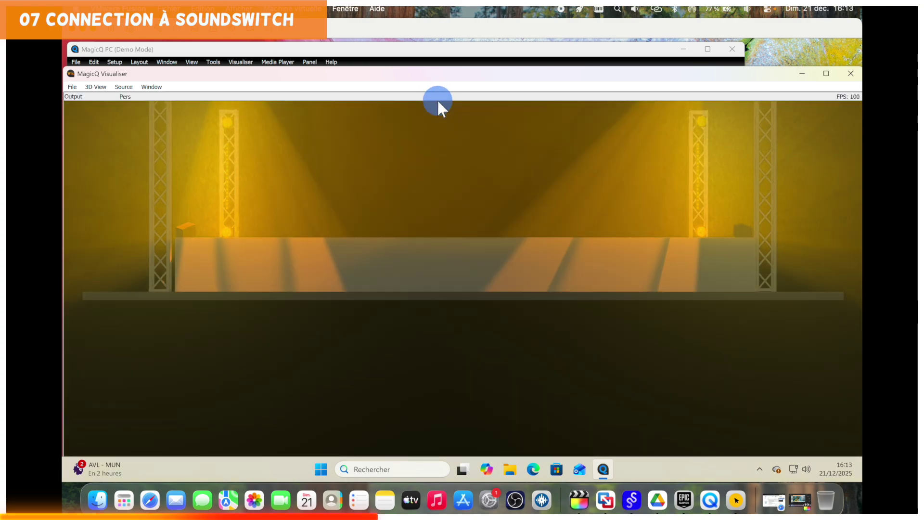
drag(523, 178, 464, 253)
scroll(464, 251, down, 10)
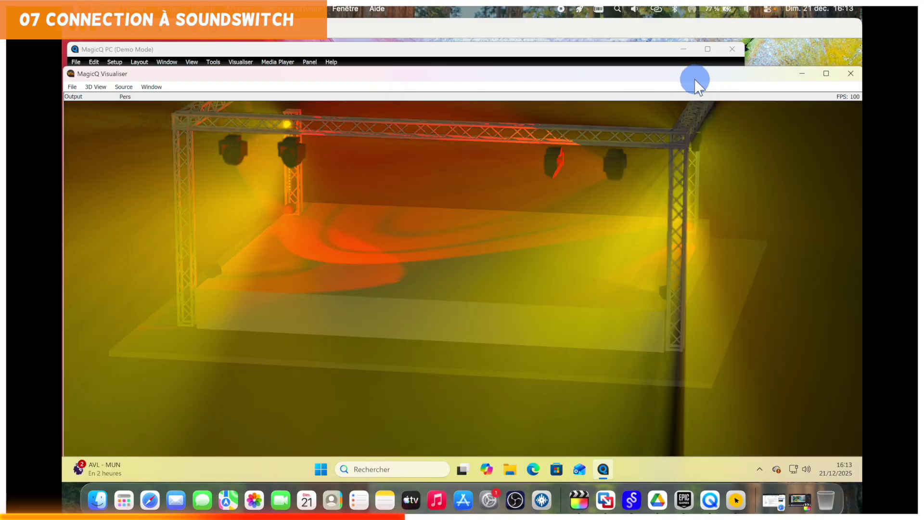
drag(694, 79, 679, 65)
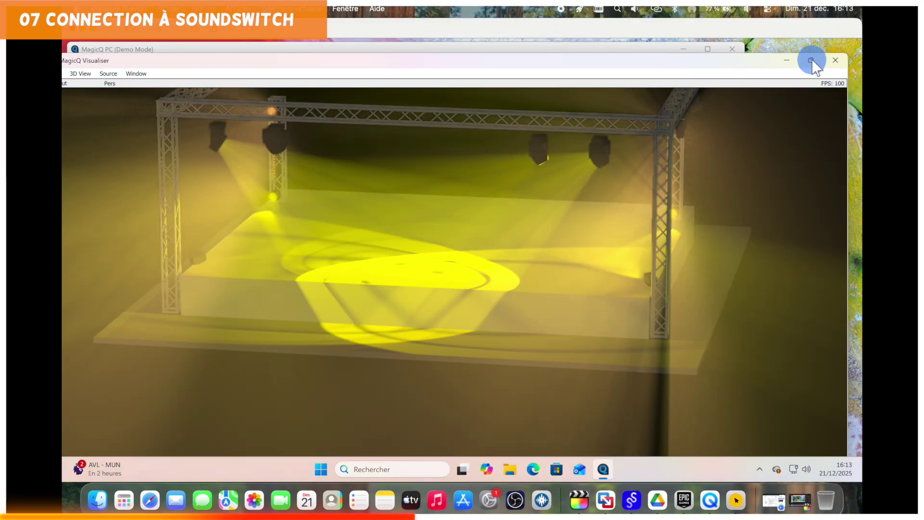
click(811, 60)
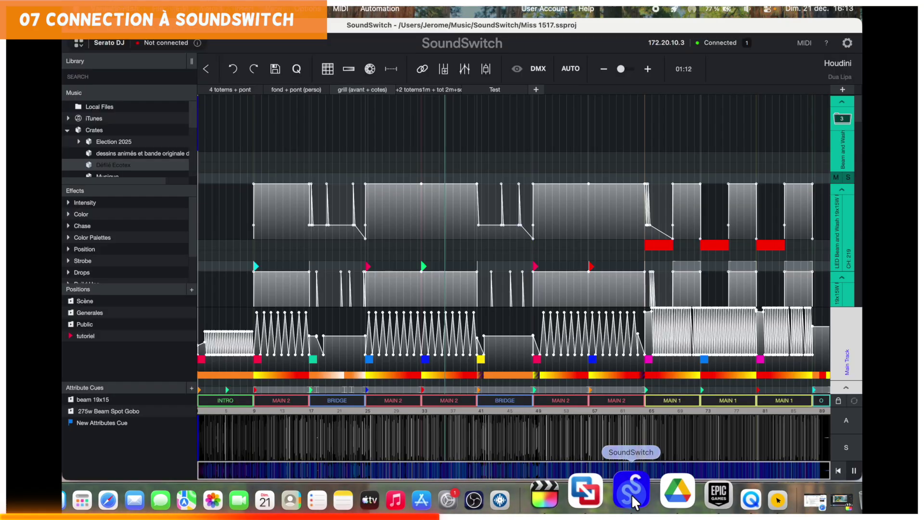
Shift SoundSwitch aside and place the MagicQ Visualiser window on the right.
click(632, 496)
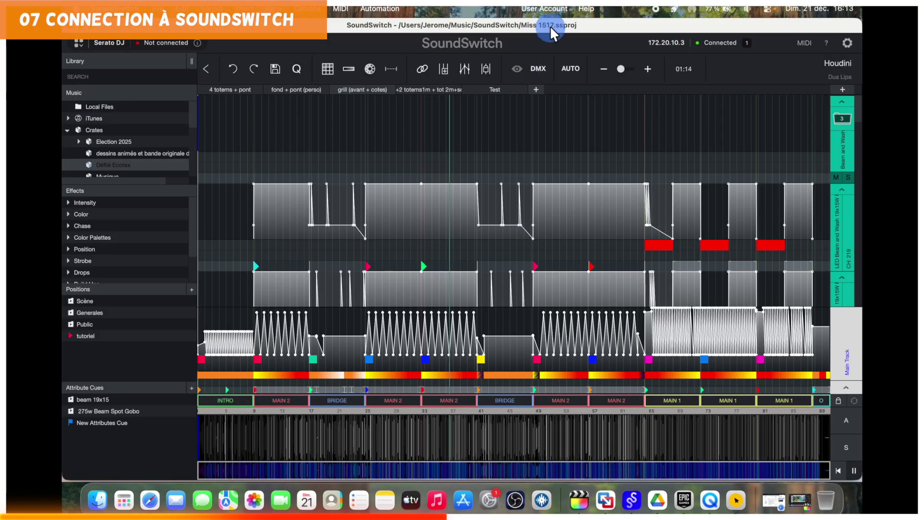
drag(550, 25, 386, 51)
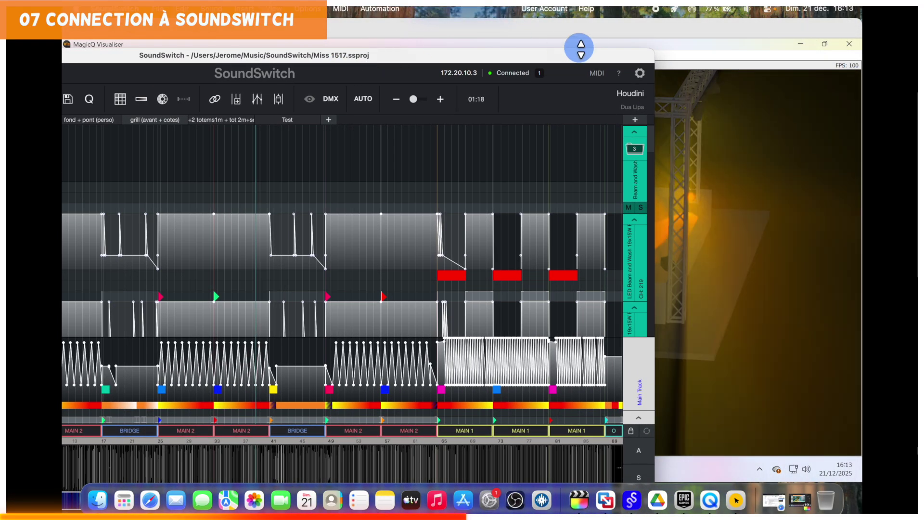
click(701, 45)
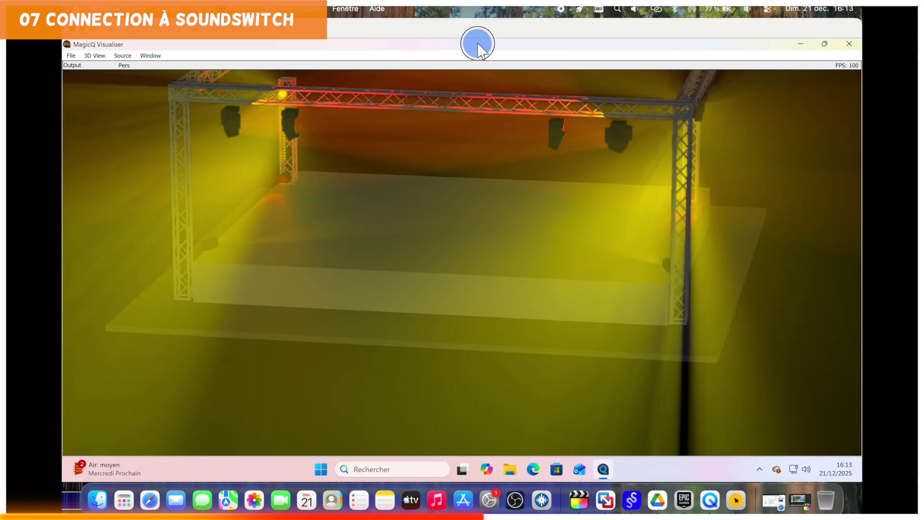
drag(476, 44, 573, 55)
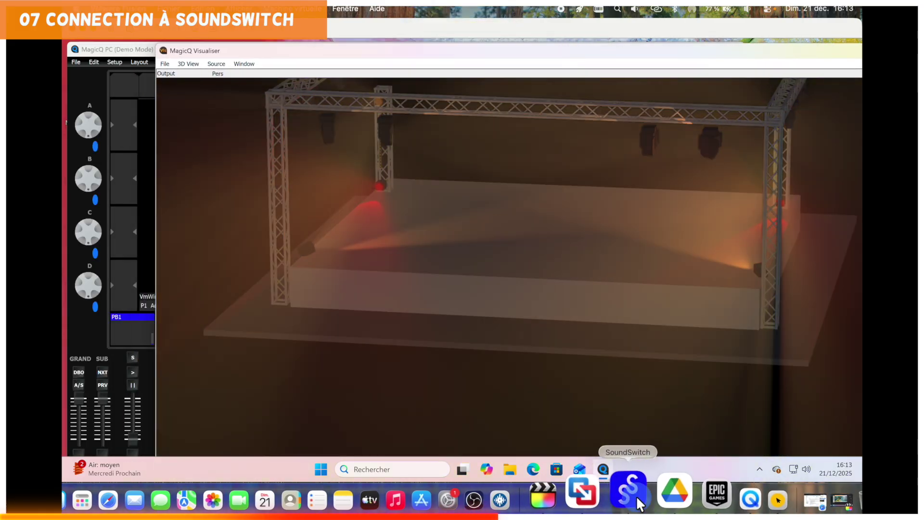
click(633, 493)
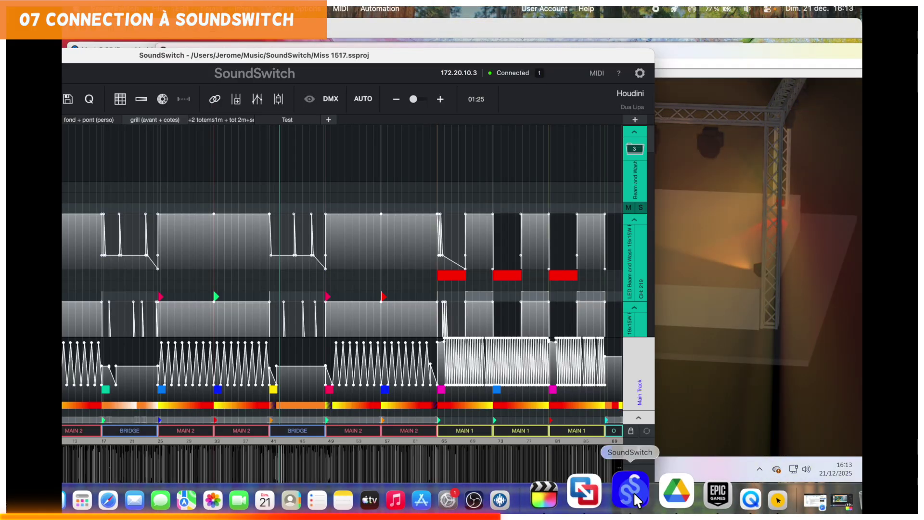
click(722, 43)
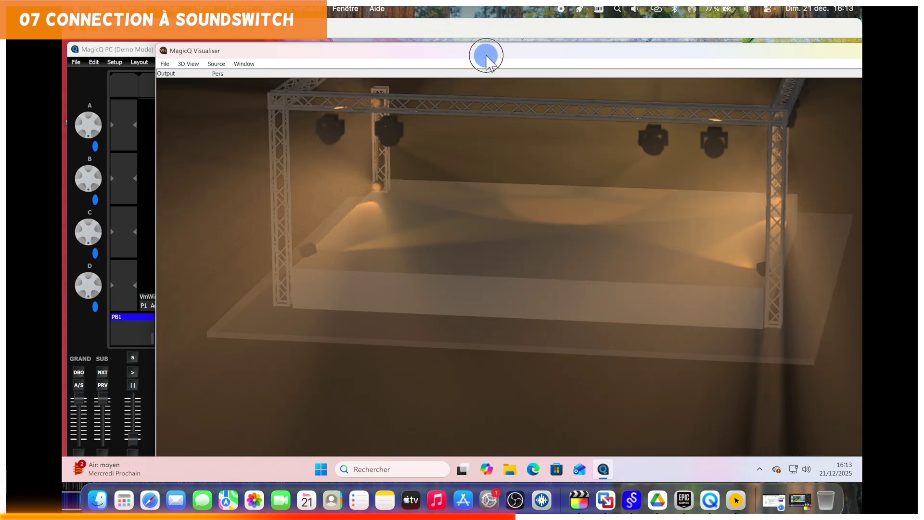
drag(487, 53, 700, 55)
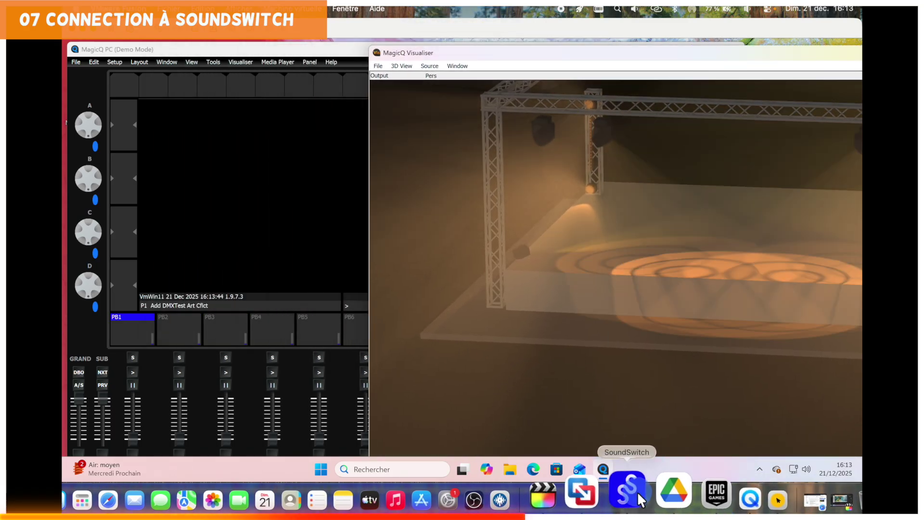
Bring SoundSwitch forward, pause the Houdini playback at 01:36, and reposition its window.
click(631, 491)
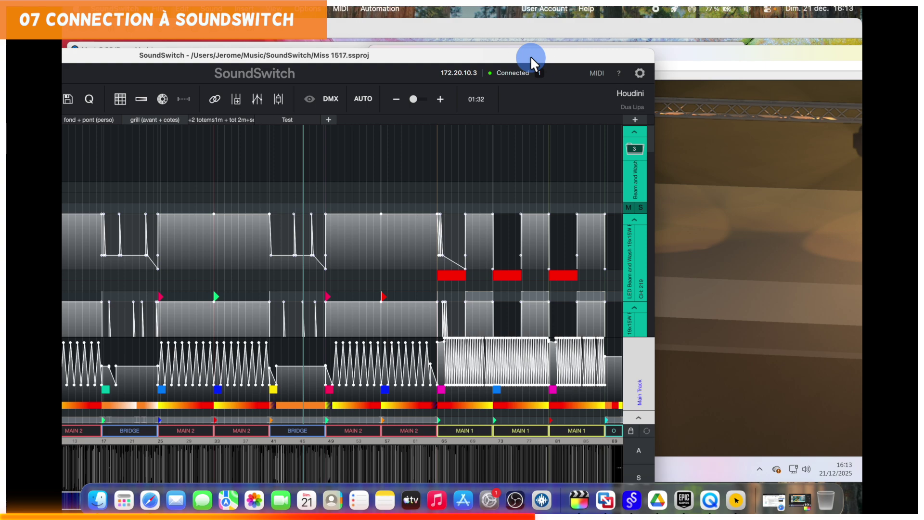
drag(531, 56, 528, 31)
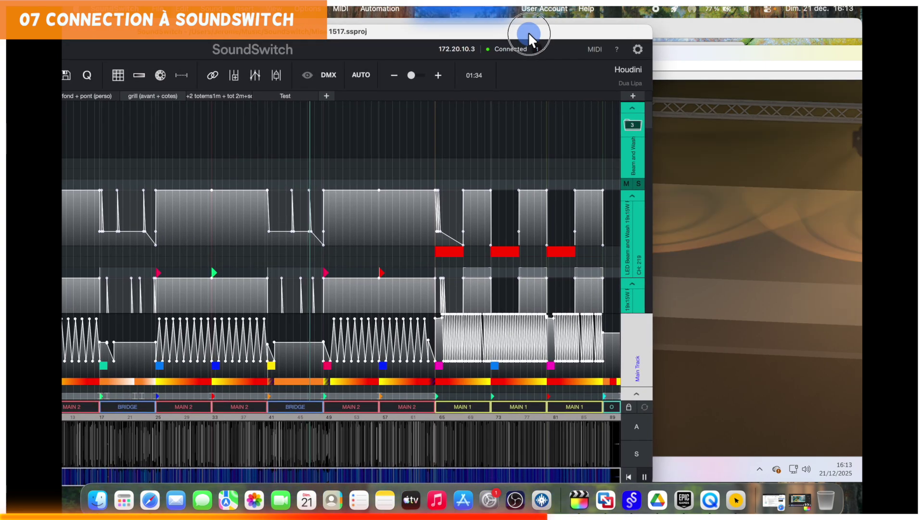
click(642, 469)
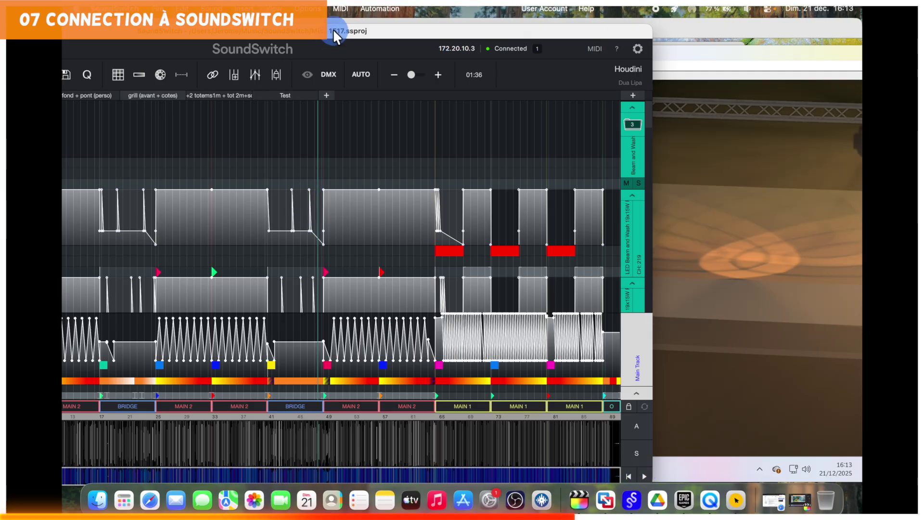
drag(334, 29, 531, 33)
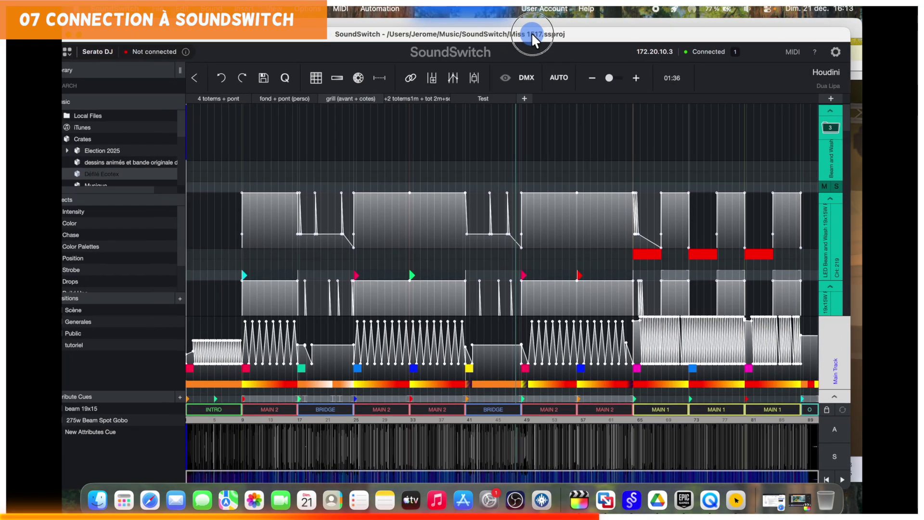
Open the Haut position under Scène, move SoundSwitch left, and orbit MagicQ's stage view.
click(77, 310)
click(77, 311)
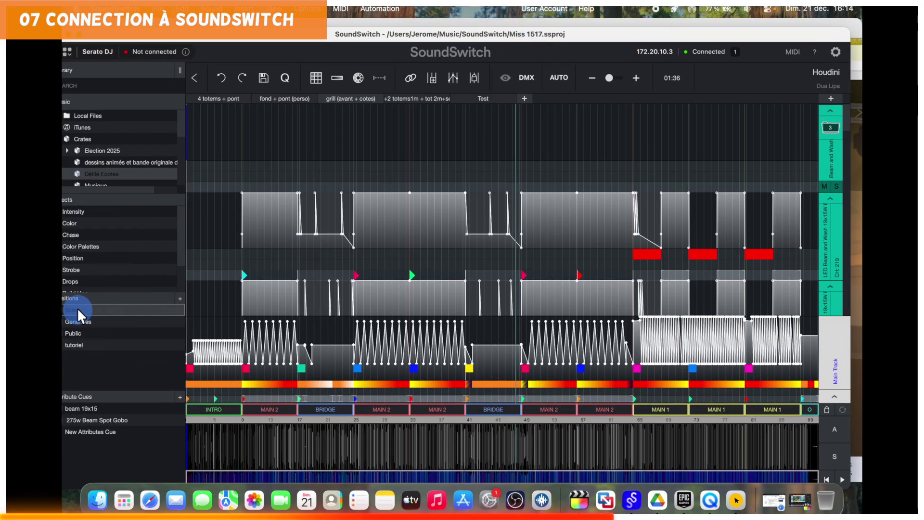
click(77, 310)
double_click(92, 334)
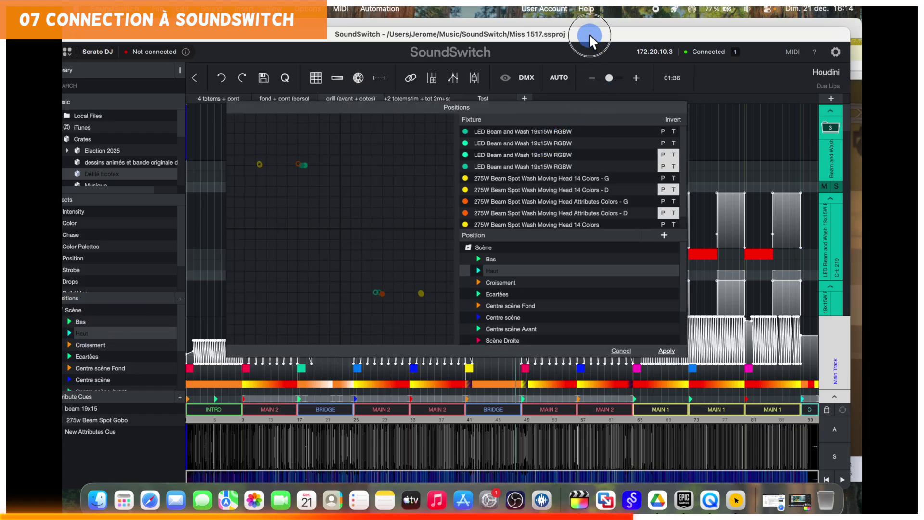
drag(590, 33, 391, 30)
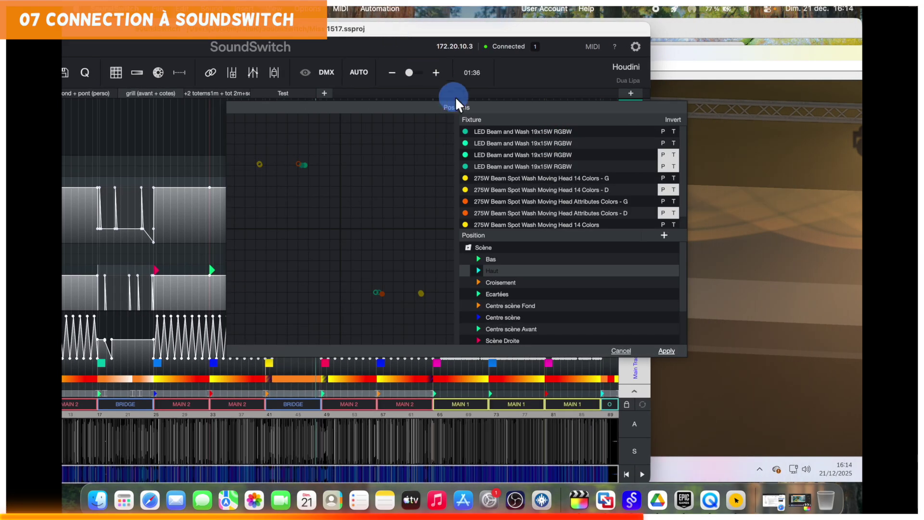
drag(466, 103, 357, 97)
drag(479, 34, 345, 33)
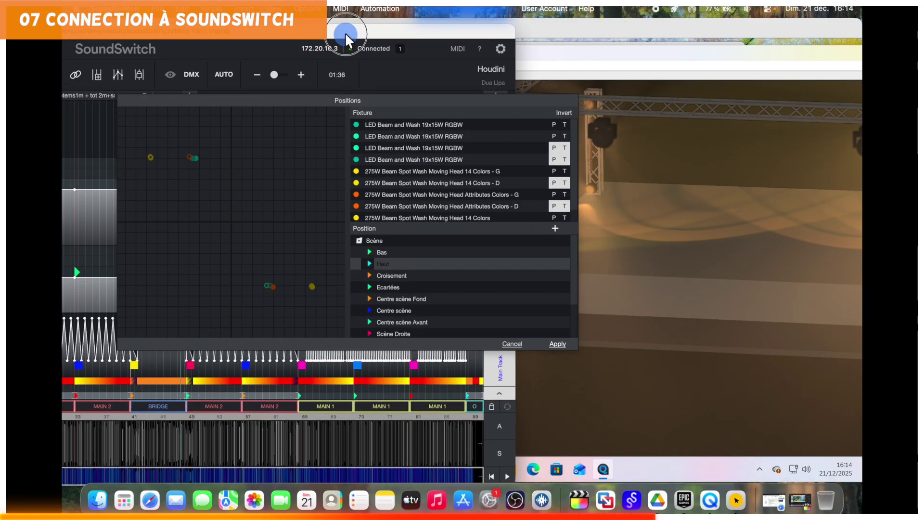
click(701, 62)
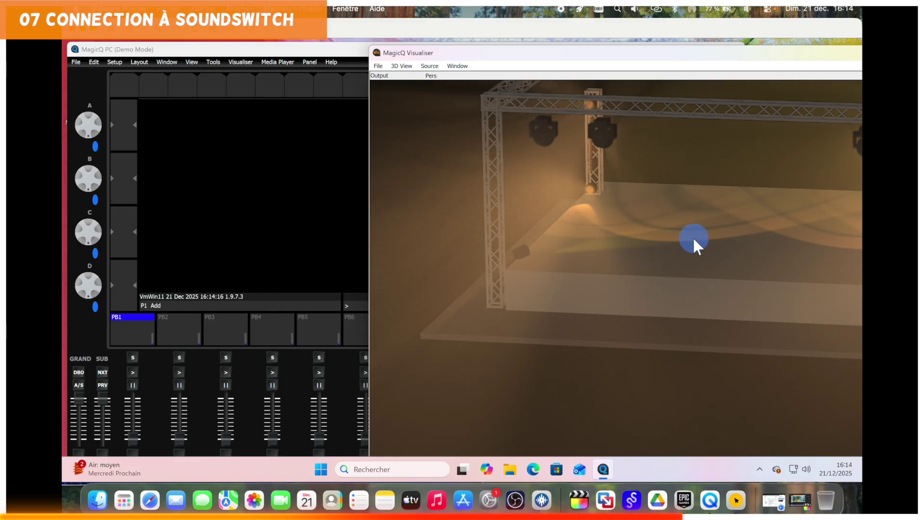
drag(694, 239, 648, 252)
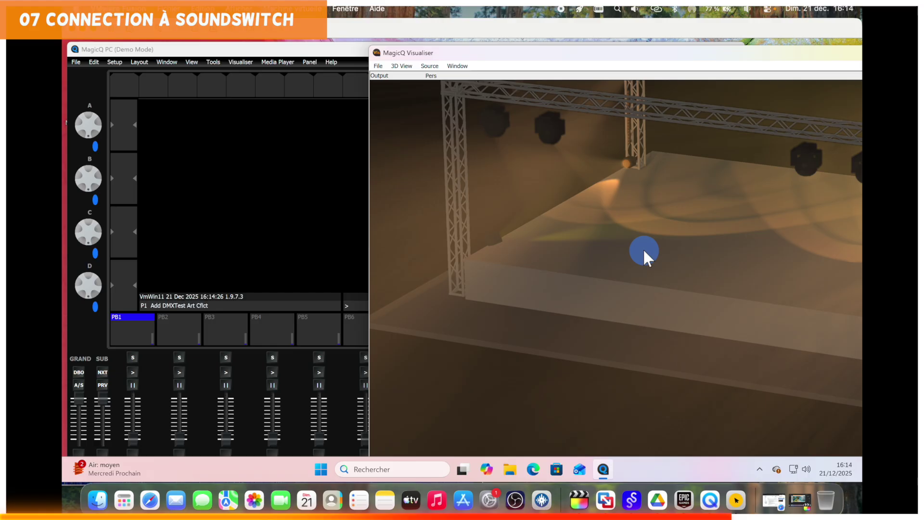
Select the four LED Beam and Wash fixtures, aim them down-right, then cancel the edit.
click(632, 499)
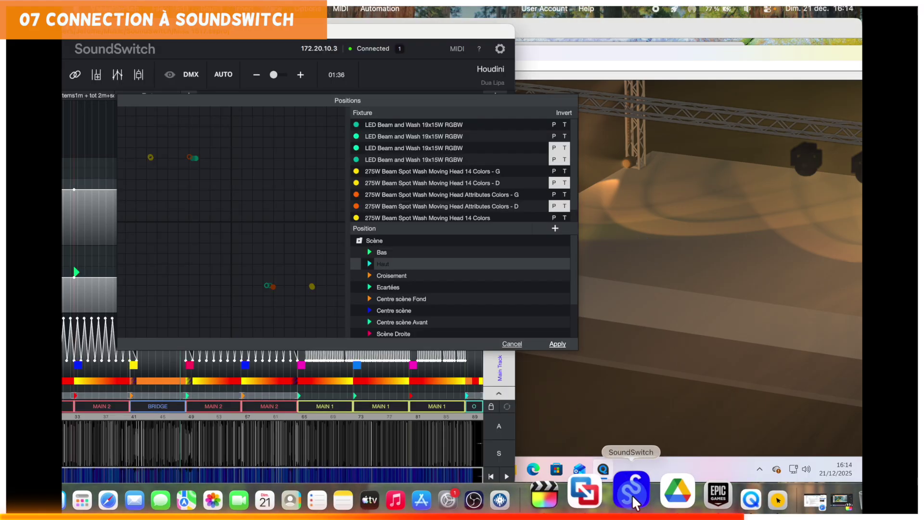
click(377, 125)
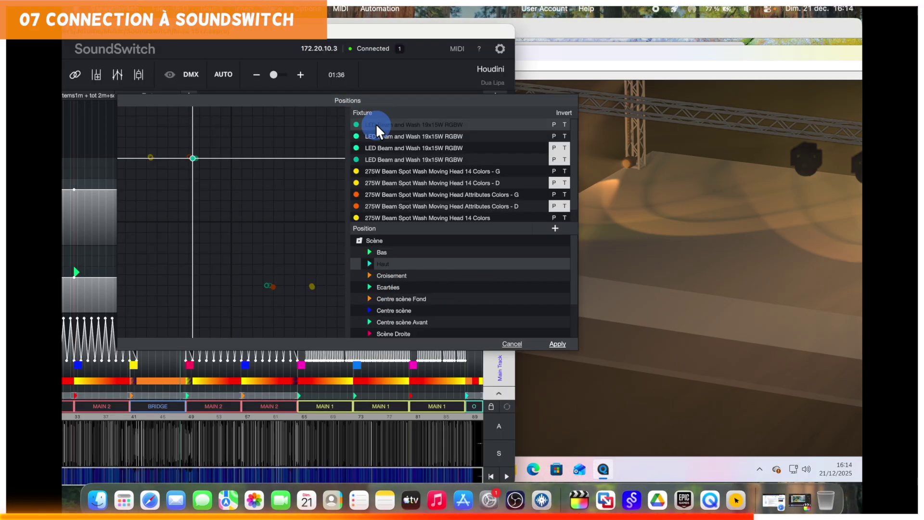
shift+click(402, 159)
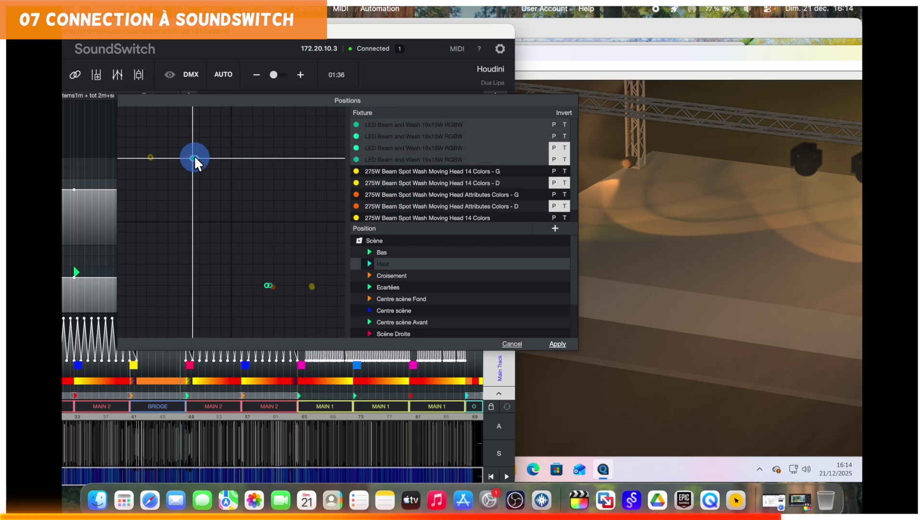
drag(195, 158, 215, 194)
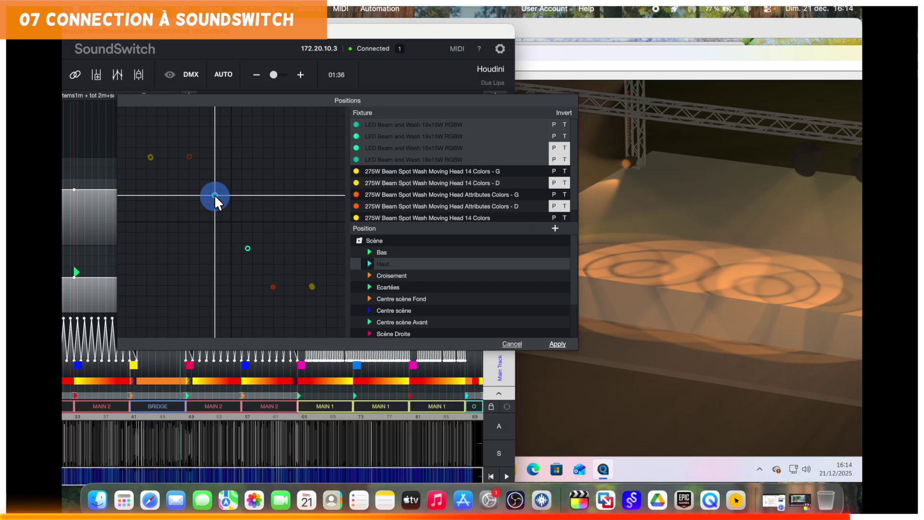
click(511, 344)
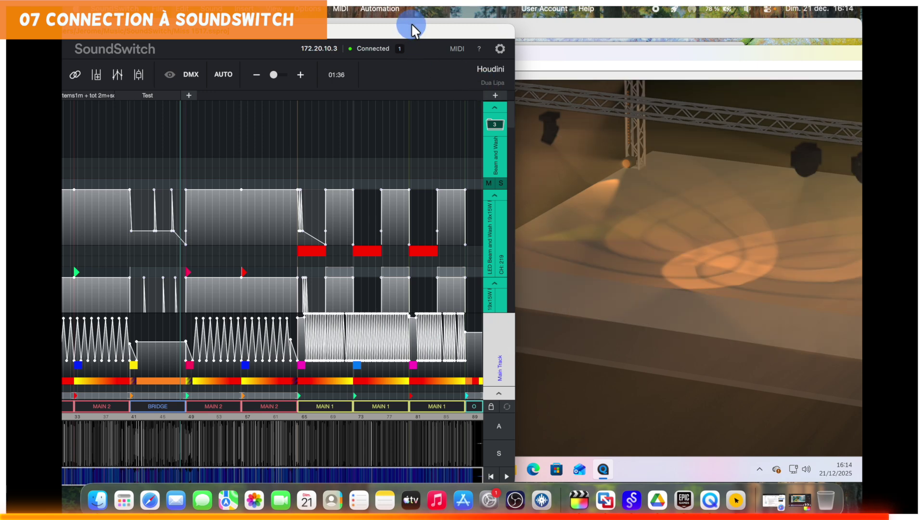
drag(412, 27, 703, 24)
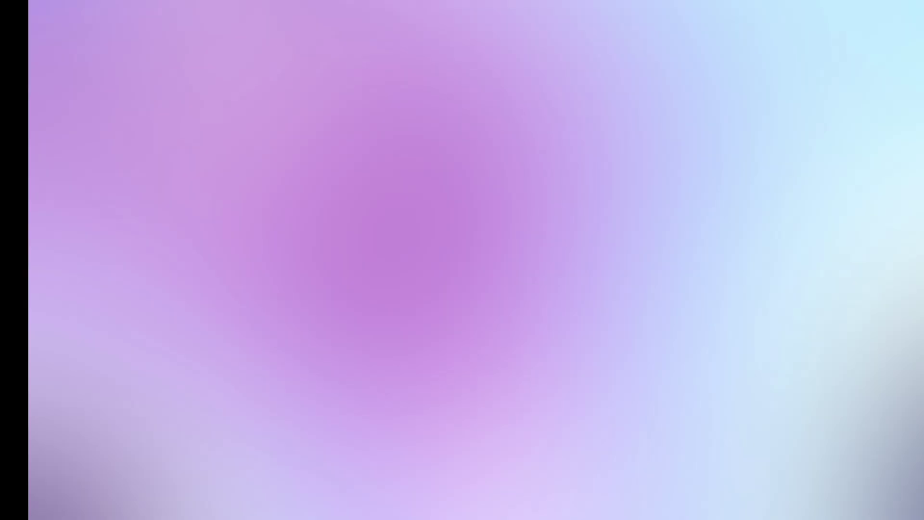